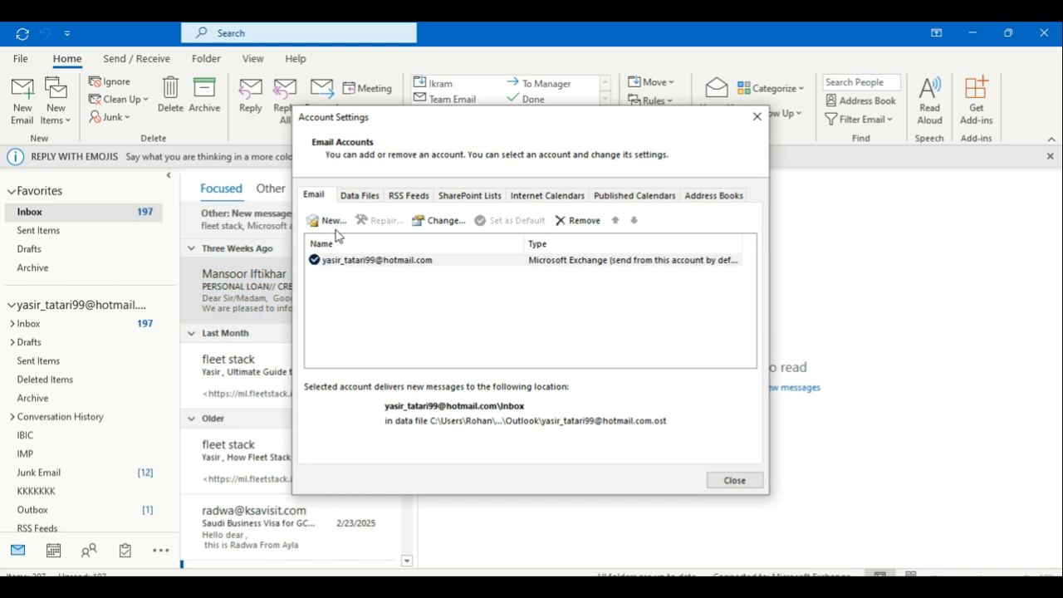
left_click(331, 221)
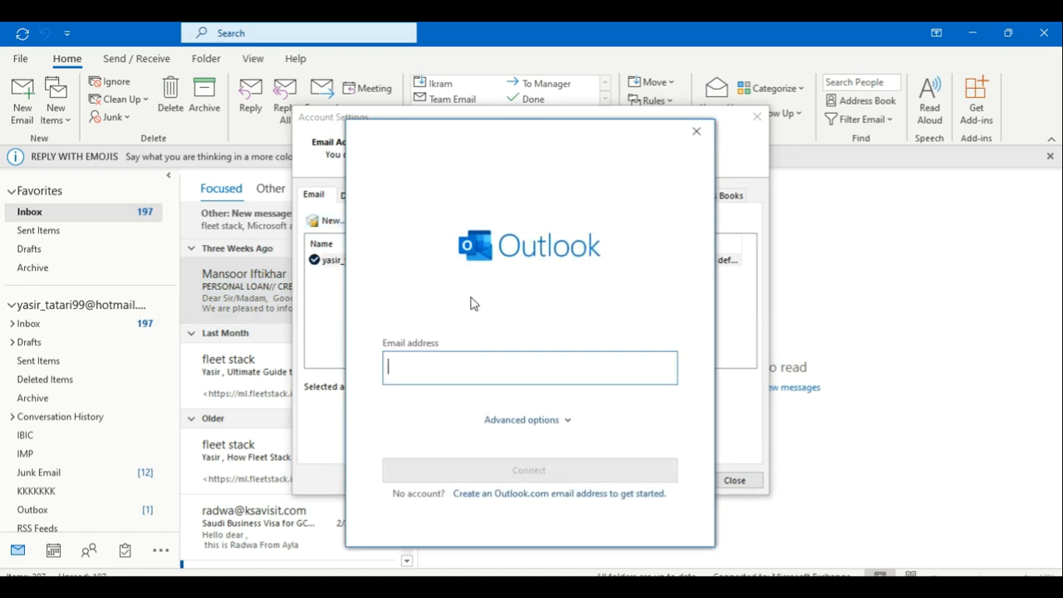
type("yasir")
double_click(435, 368)
left_click(436, 369)
key("Return")
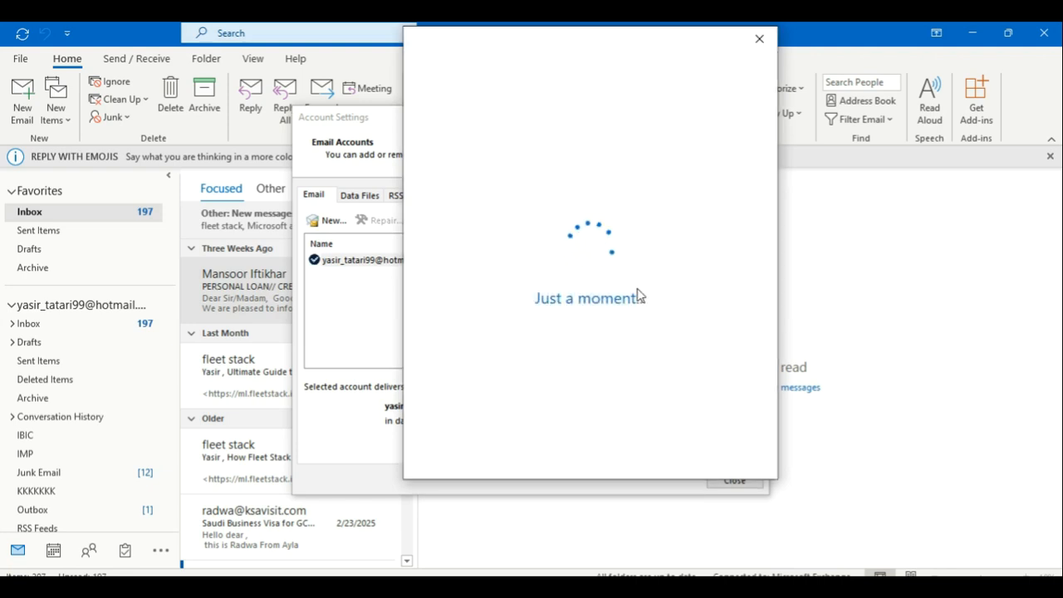
type("•••")
type("••••••••")
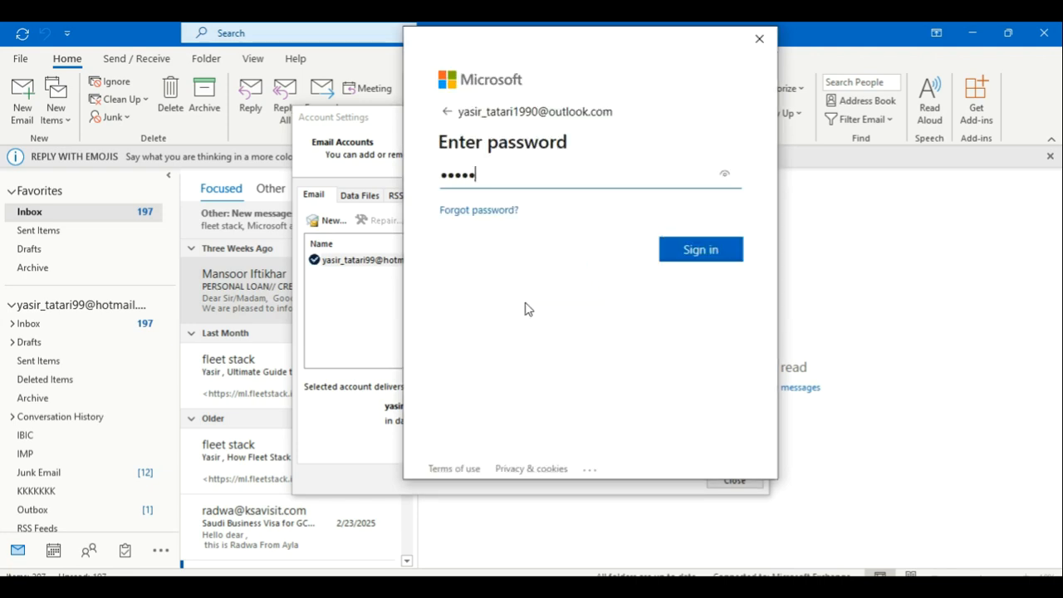
key("Return")
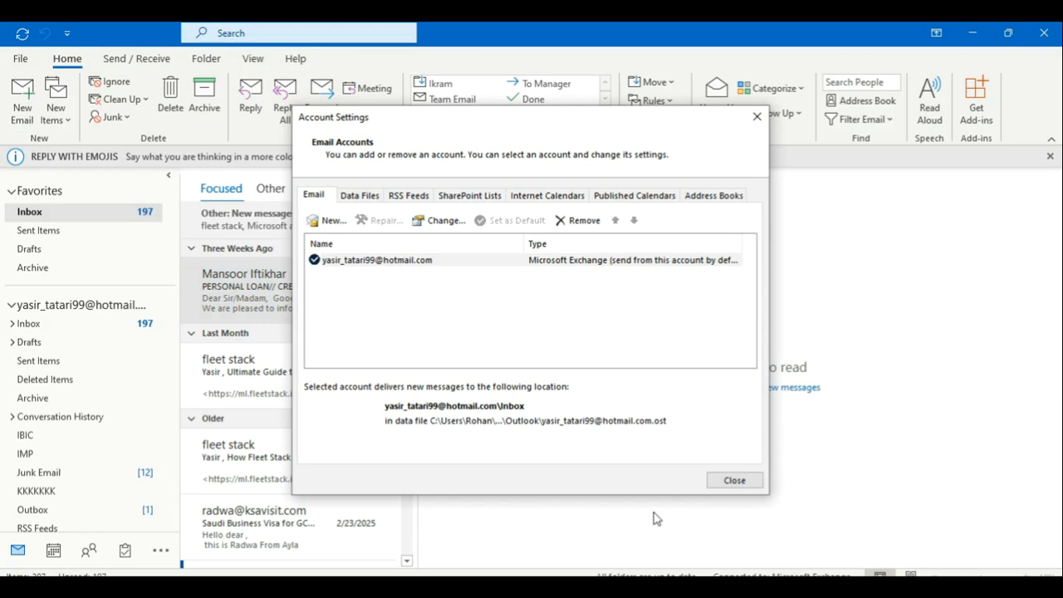
Step: Close Account Settings, advance the tutorial to slide 7, and return to Outlook Today
left_click(730, 482)
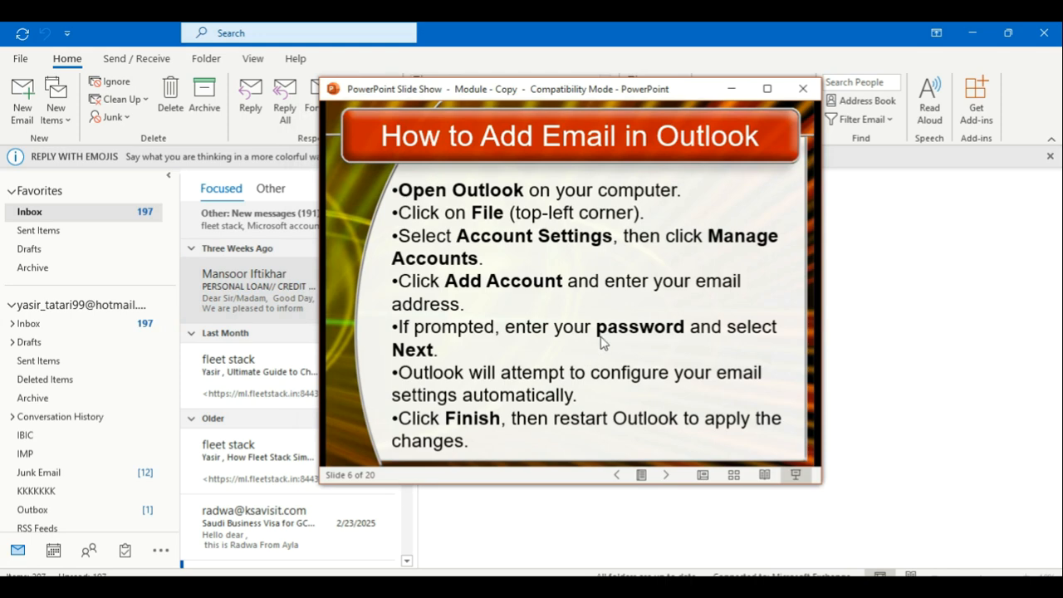
left_click(496, 375)
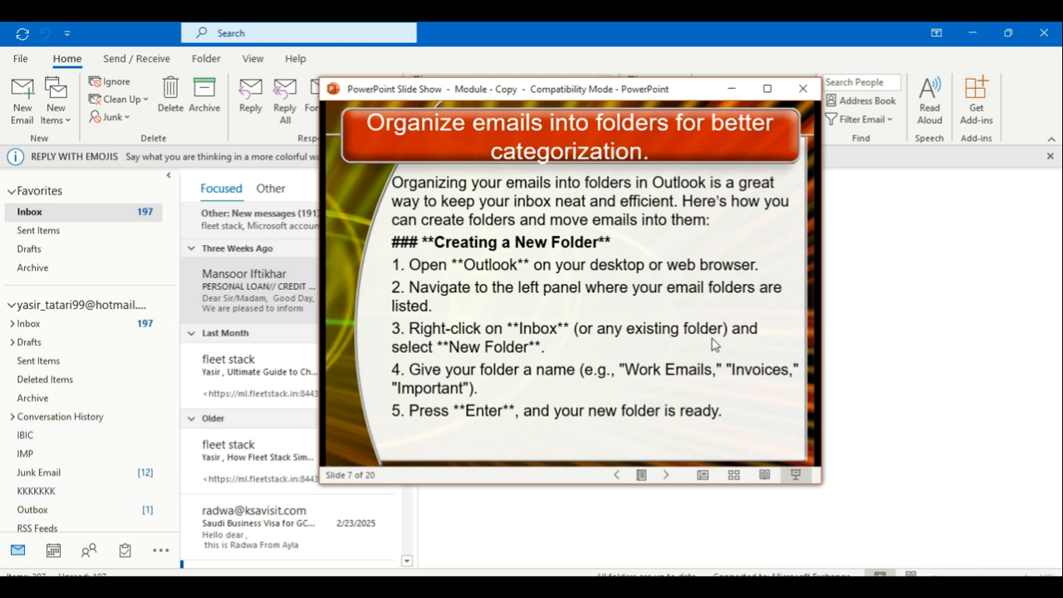
left_click(21, 305)
Step: Create a new folder named Pakistan under the email account
right_click(47, 316)
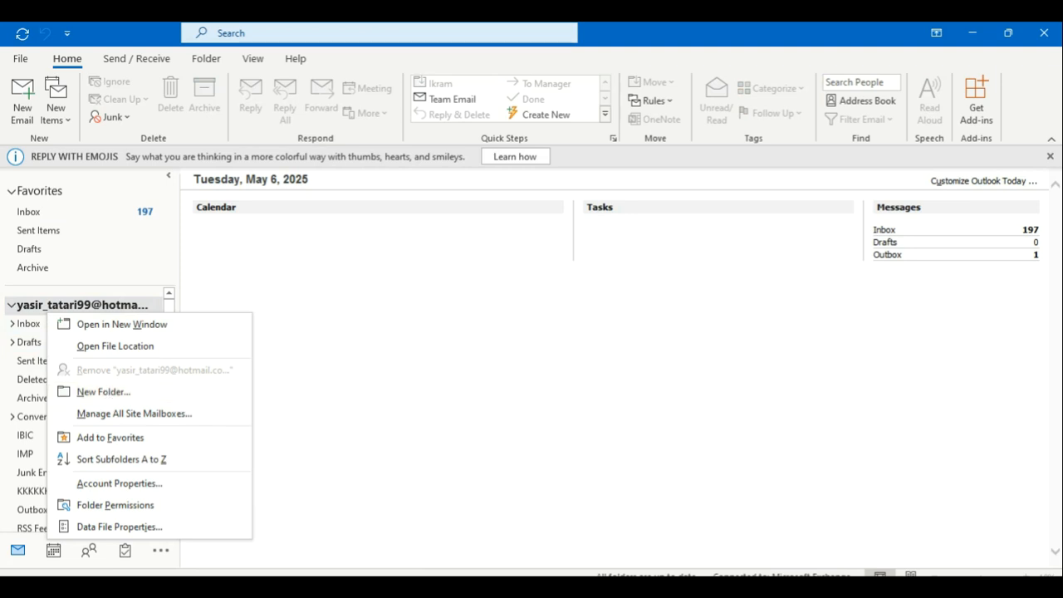
key("alt+Tab")
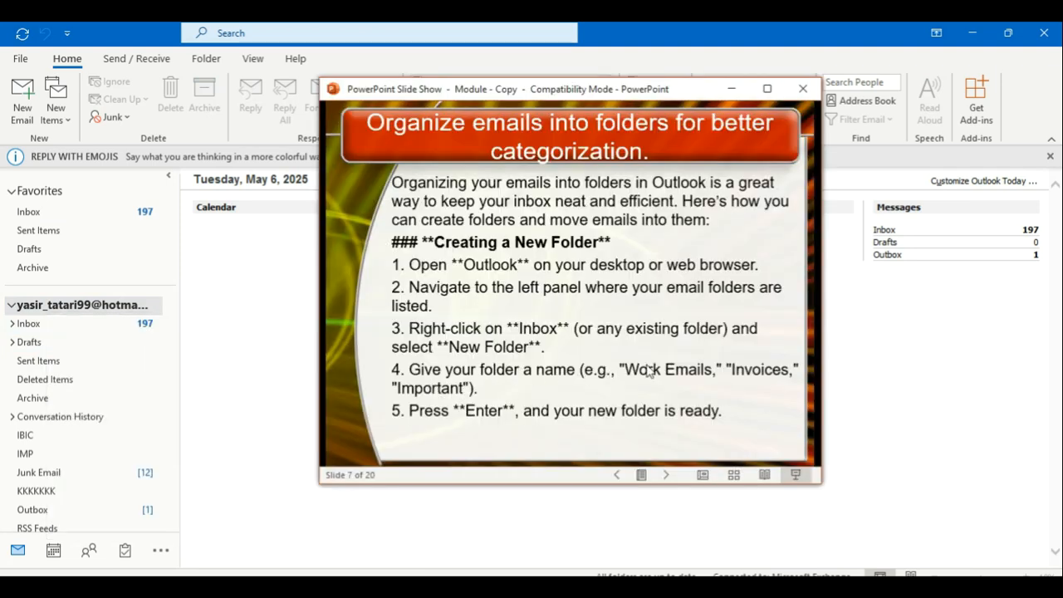
left_click(81, 306)
right_click(80, 305)
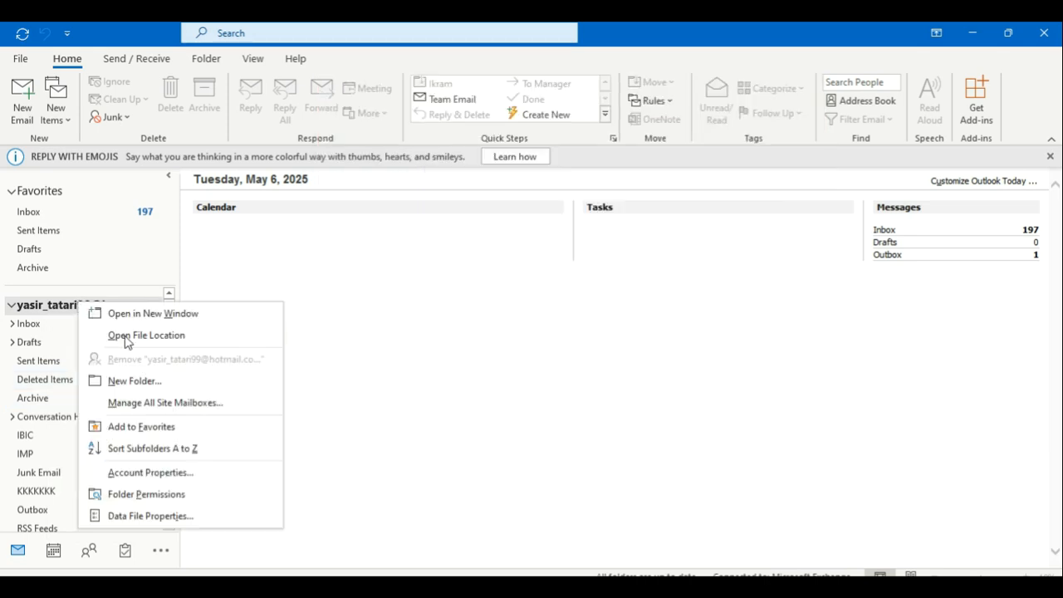
left_click(131, 382)
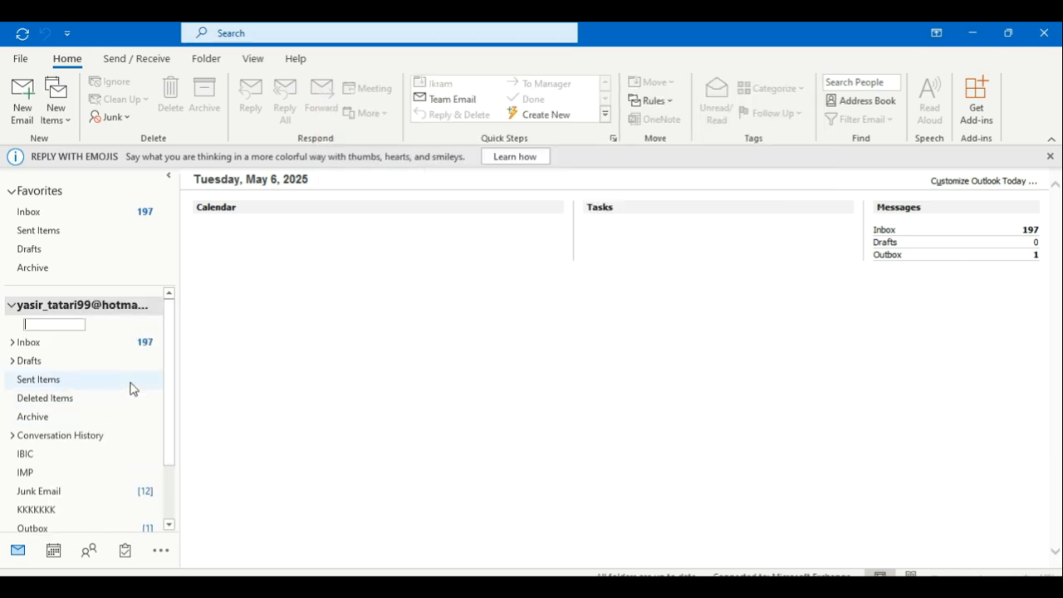
type("Pakistan")
key("Return")
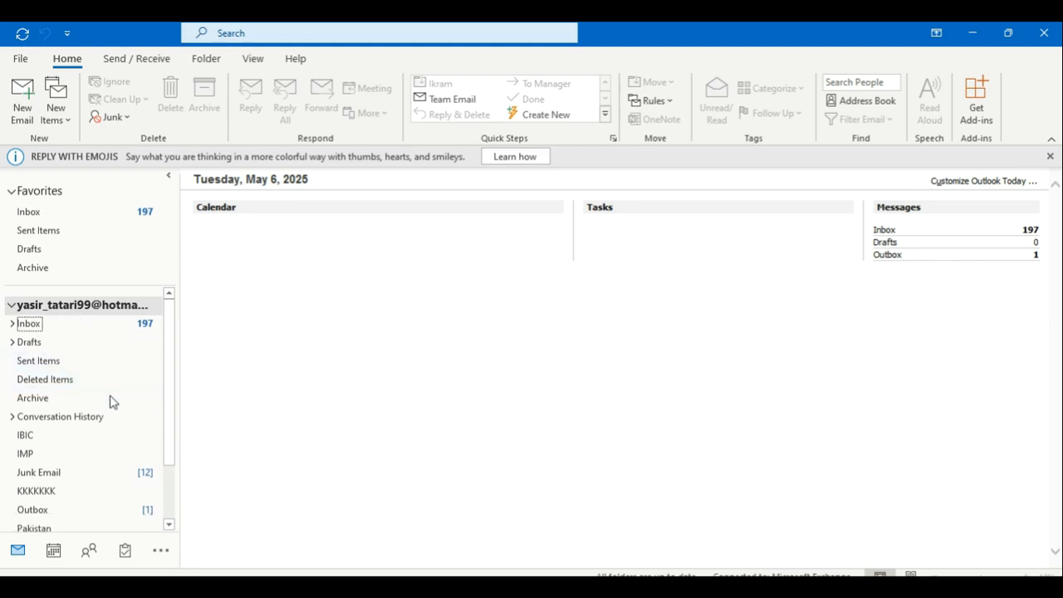
Step: Open the empty Pakistan folder and advance the tutorial to slide 8
left_click_drag(171, 427, 171, 462)
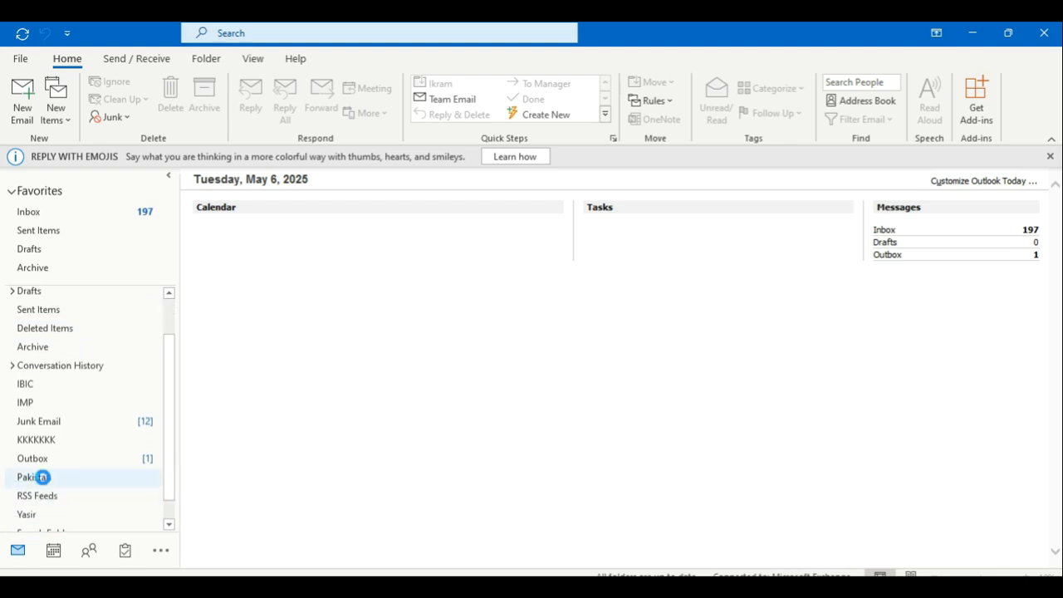
left_click(45, 482)
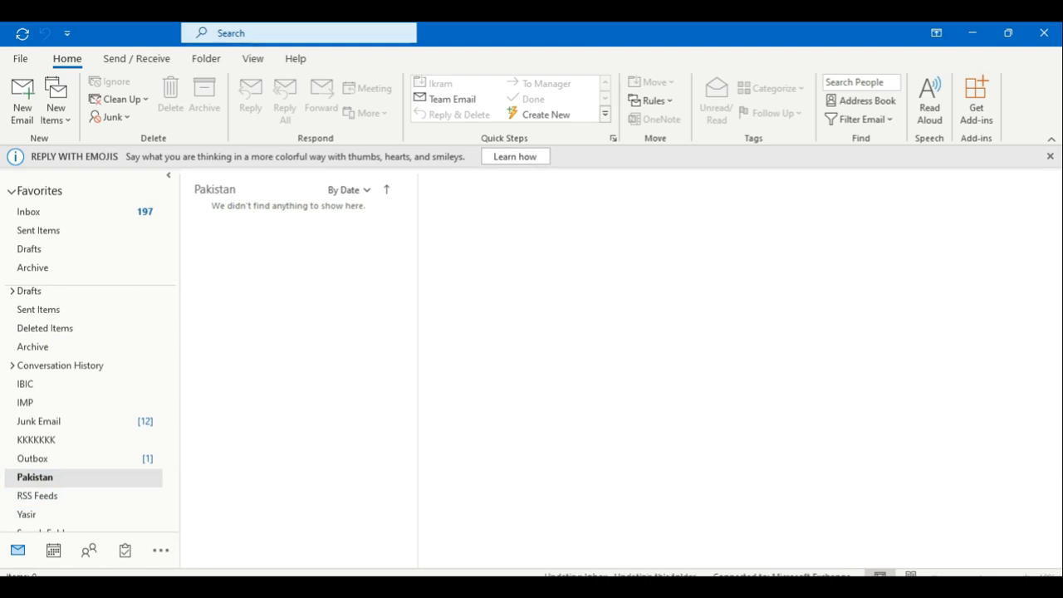
key("alt+Tab")
left_click(546, 343)
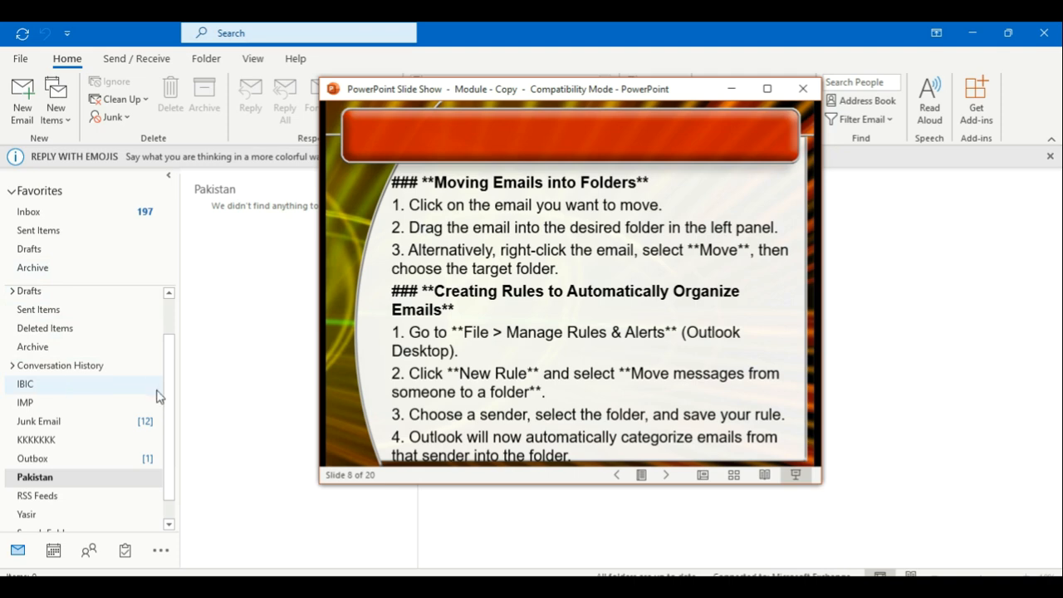
Step: Move the fleet stack GPS email and the 2/6 and 1/18/2025 JazzCash alerts into Pakistan
left_click_drag(169, 401, 176, 364)
scroll(176, 370, "up", 2)
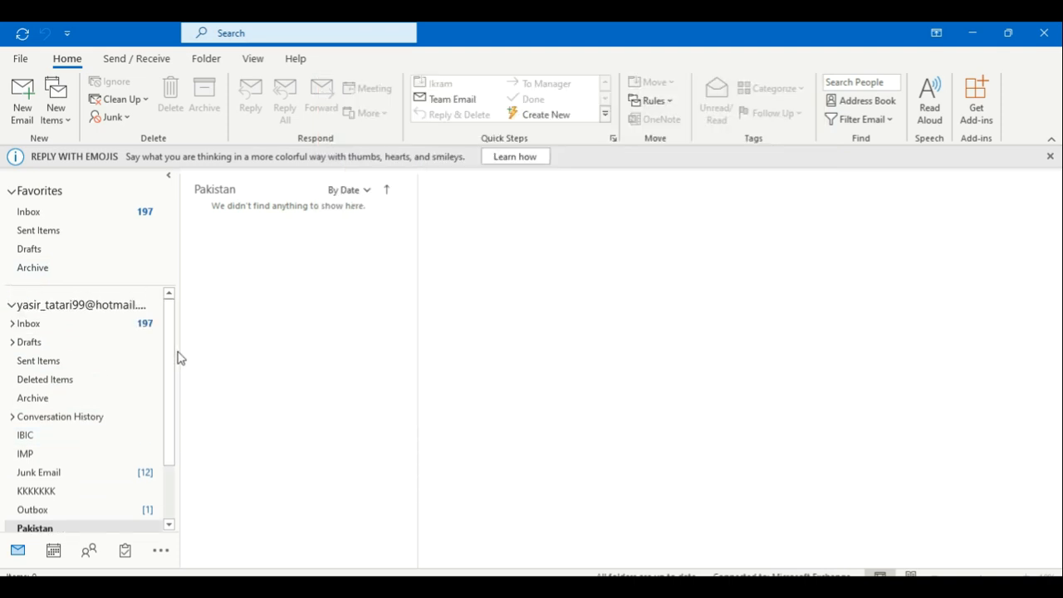
left_click(97, 328)
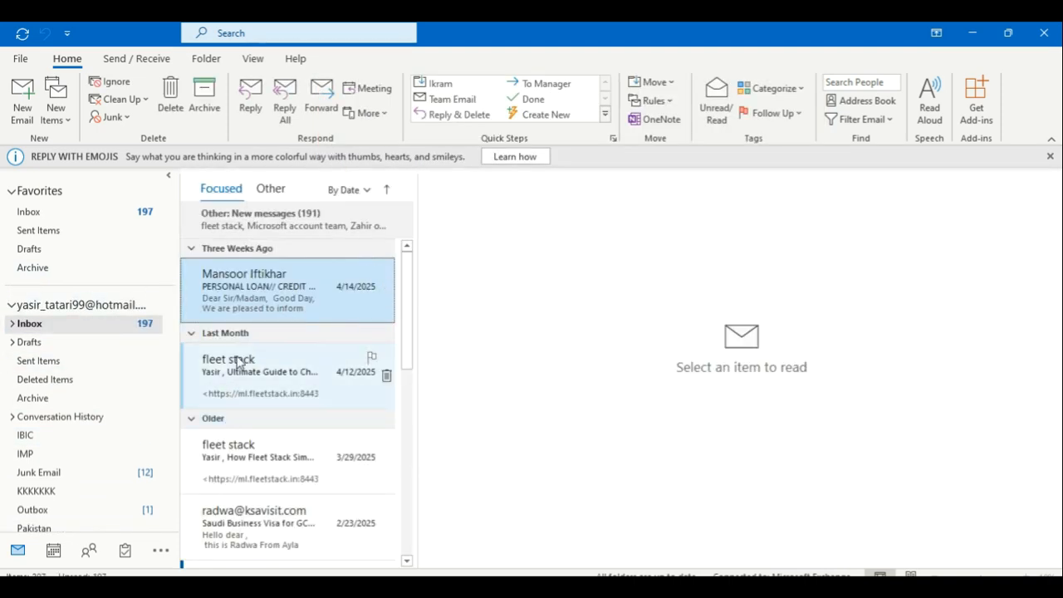
left_click_drag(236, 365, 55, 455)
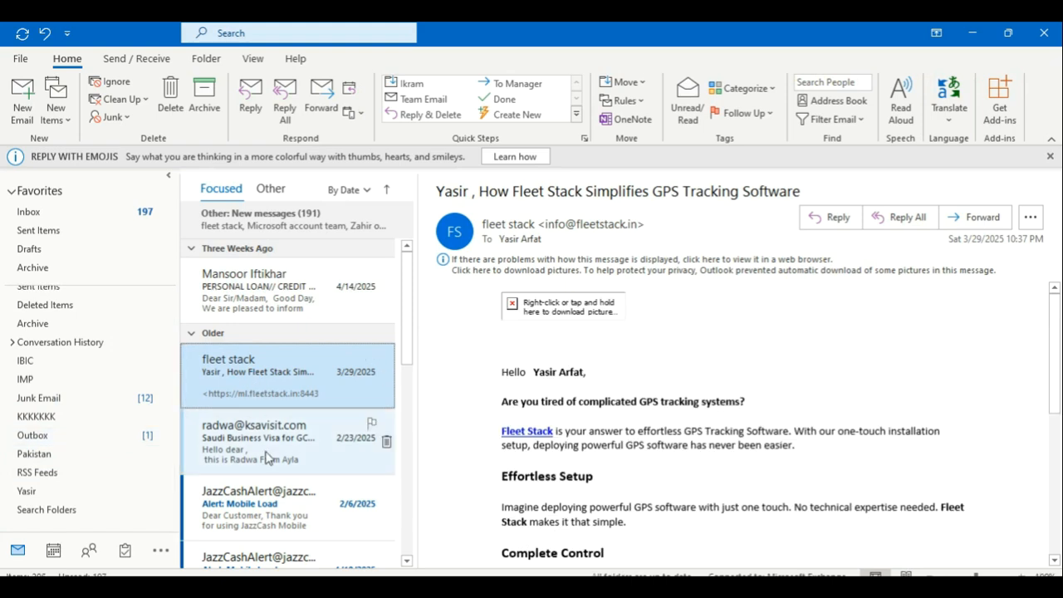
left_click_drag(247, 381, 83, 454)
left_click_drag(296, 438, 62, 454)
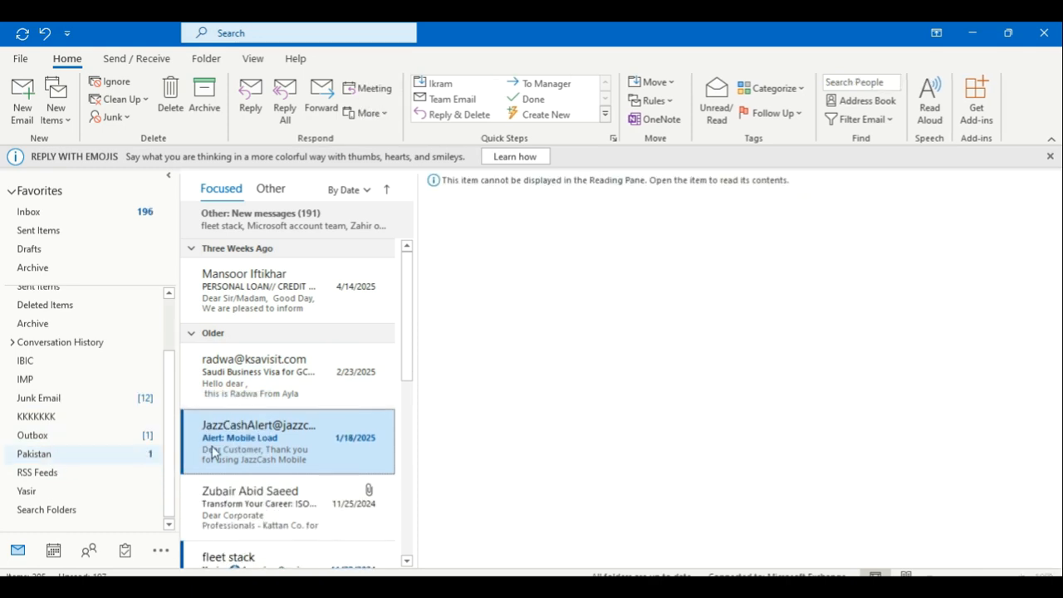
left_click_drag(238, 442, 41, 462)
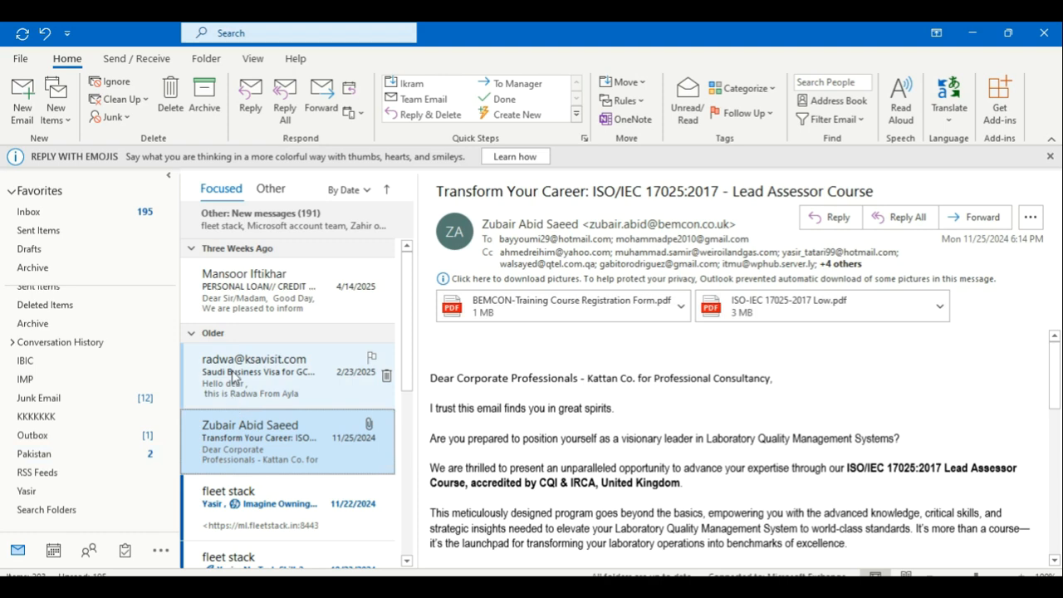
left_click(234, 377)
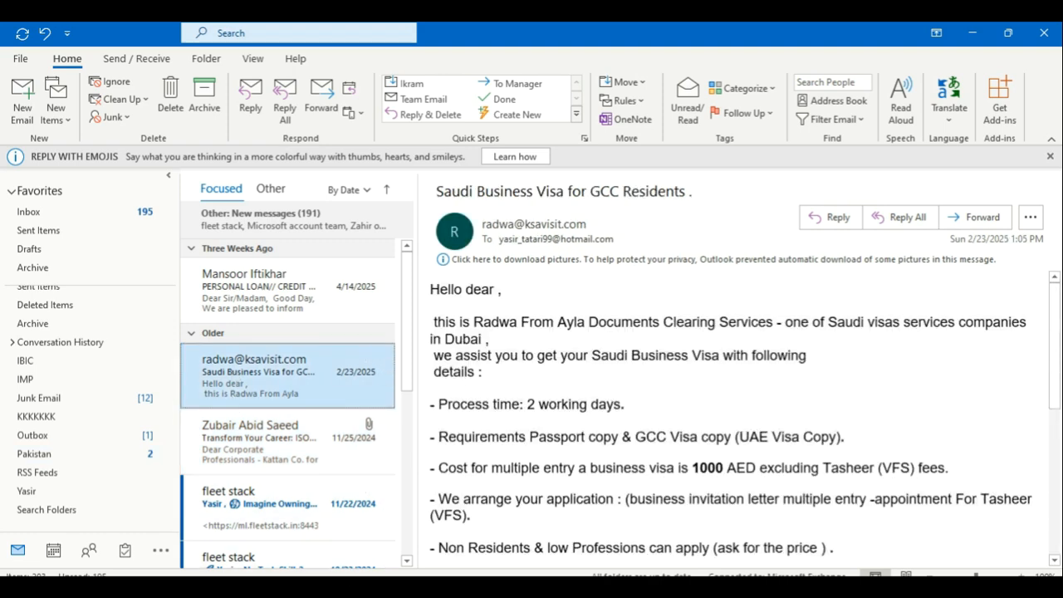
left_click(383, 587)
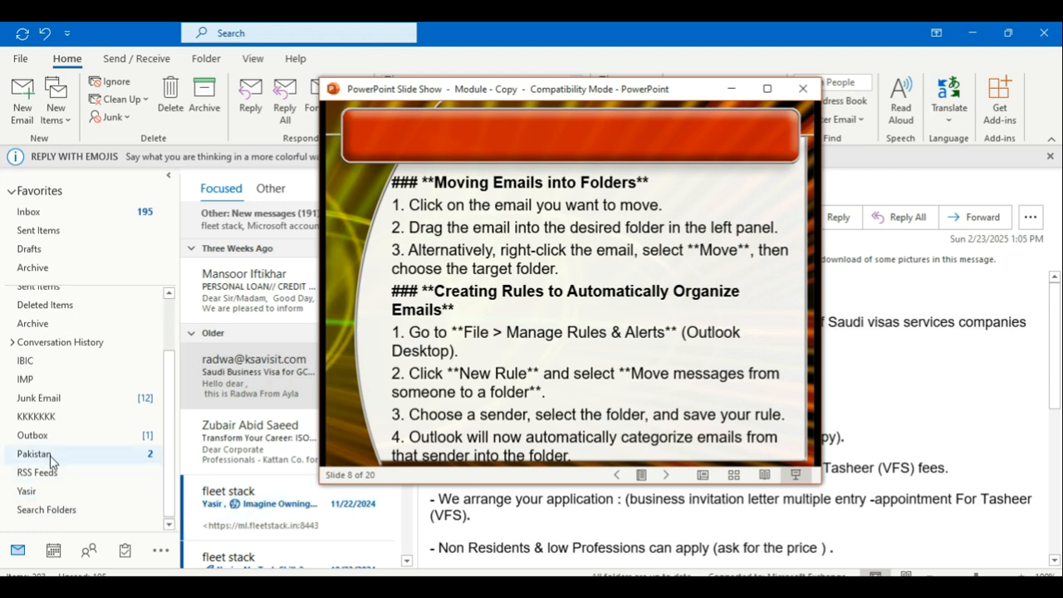
Step: Open the 11/22/2024 fleet stack GPS email and view, then close, the sender's contact card
left_click(198, 372)
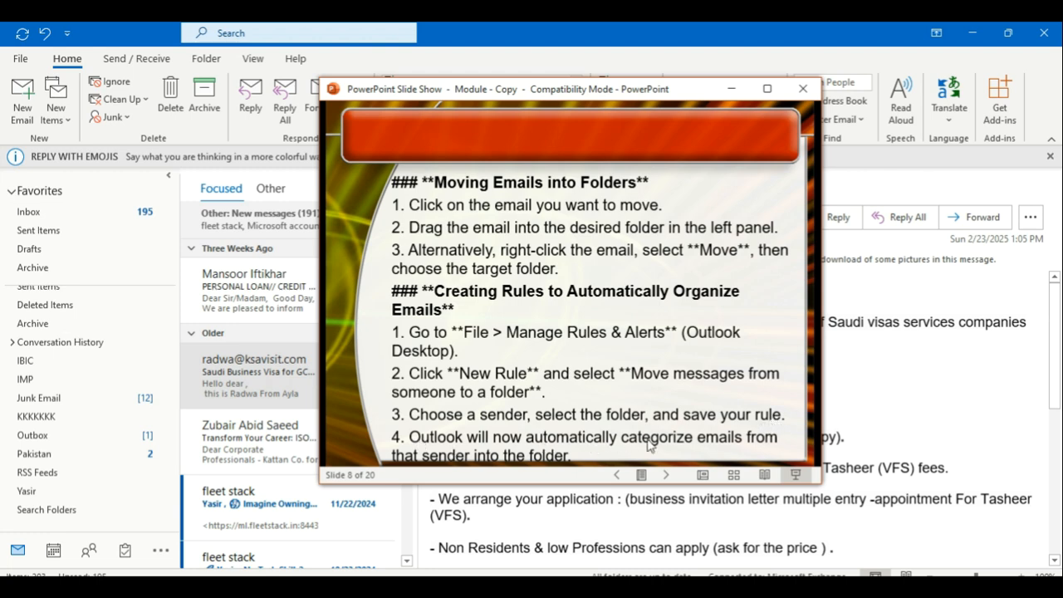
left_click(253, 502)
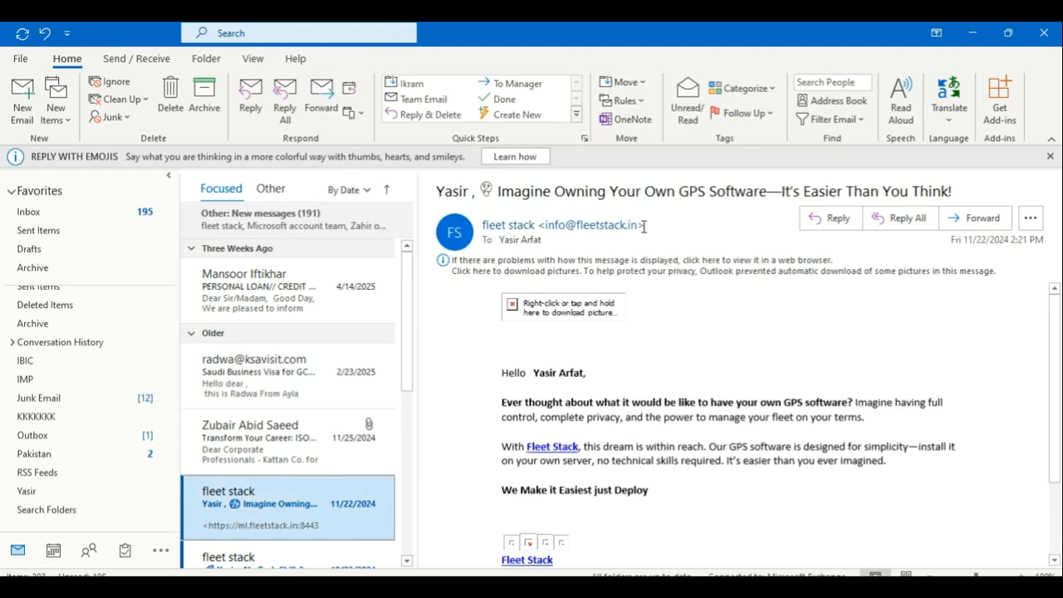
left_click(564, 226)
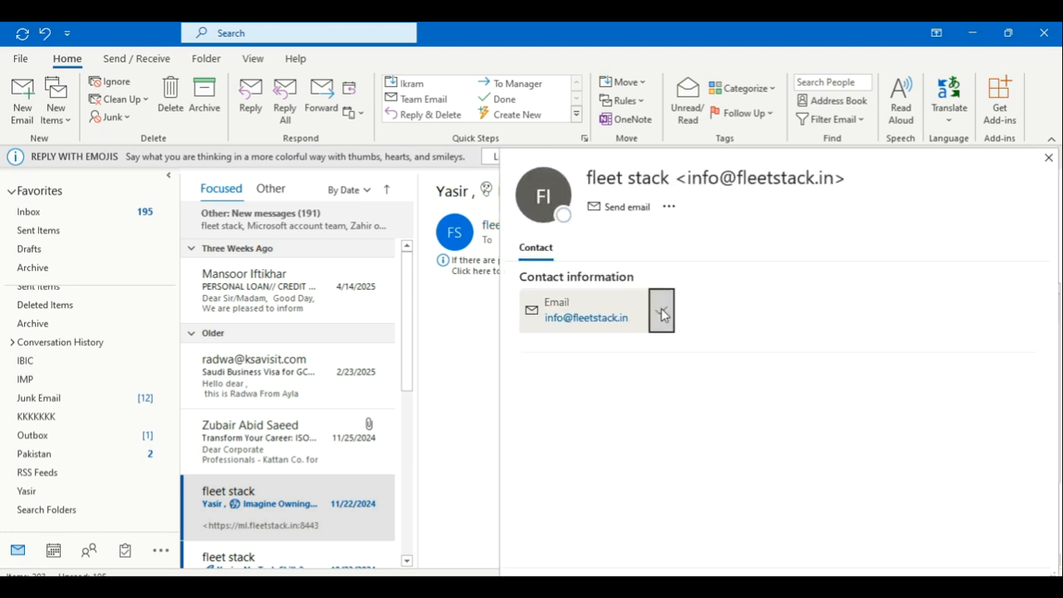
left_click(1049, 157)
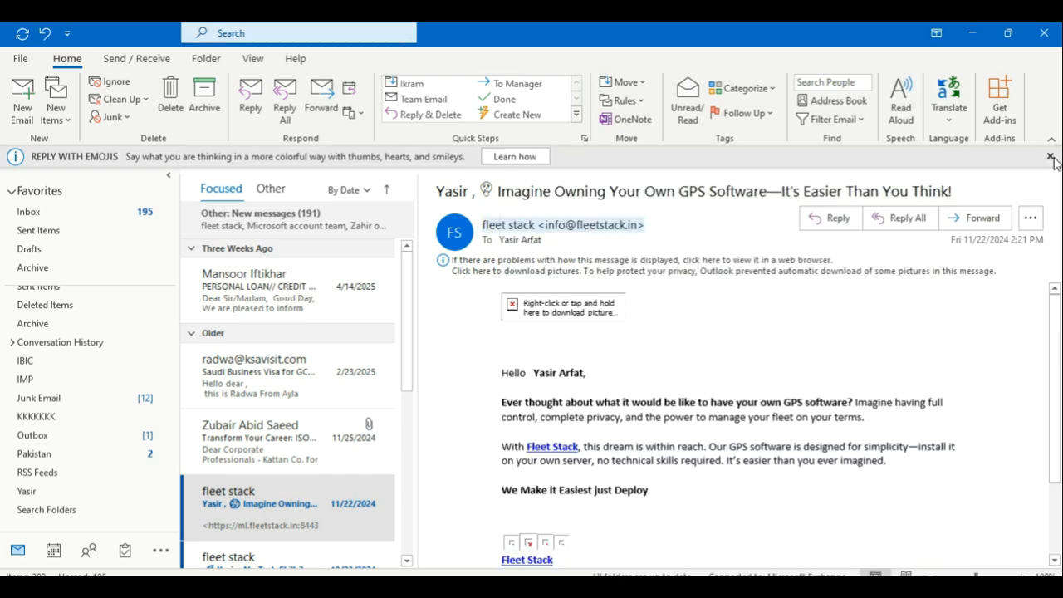
key("alt+Tab")
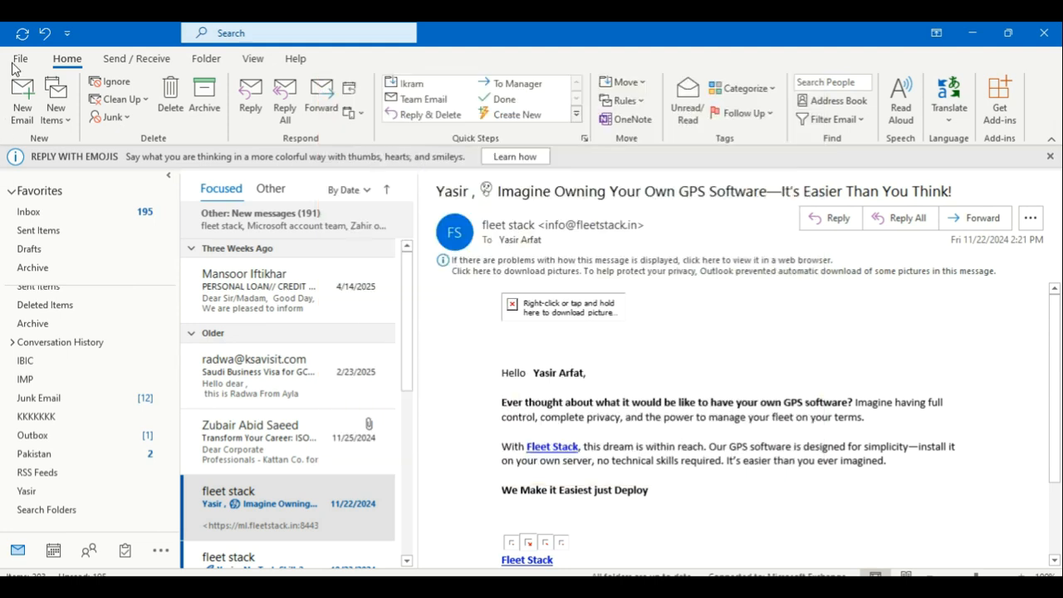
Step: Open Manage Rules & Alerts from File > Info to see the existing sender-to-folder rule
left_click(16, 63)
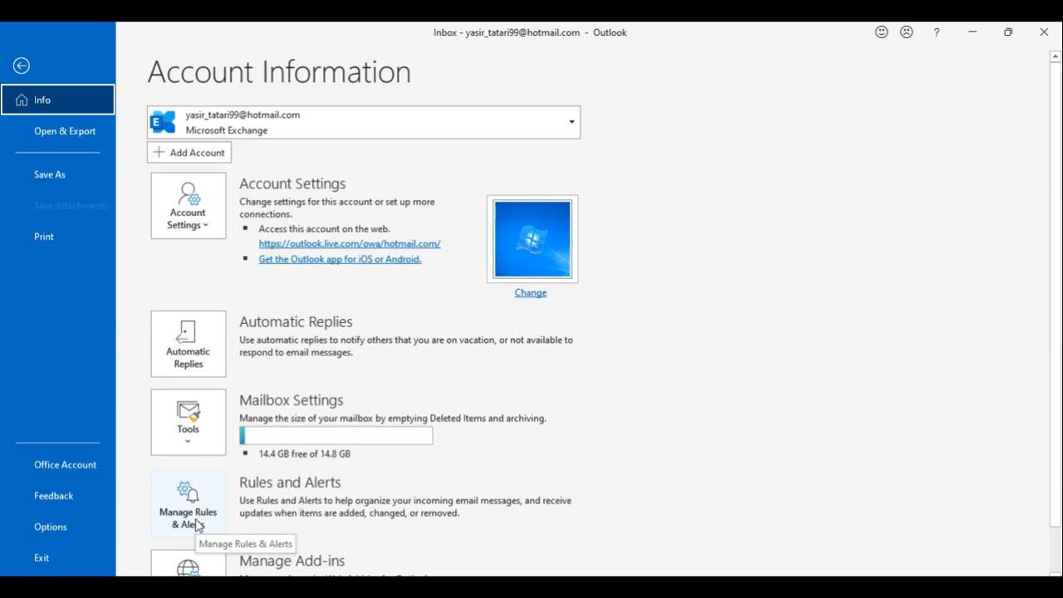
left_click(195, 518)
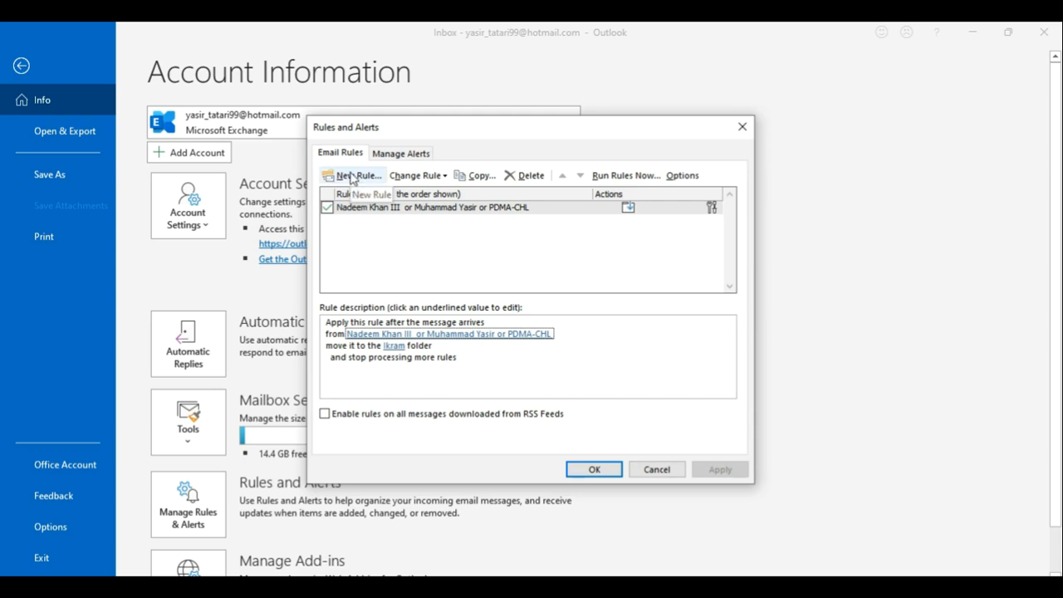
key("alt+Tab")
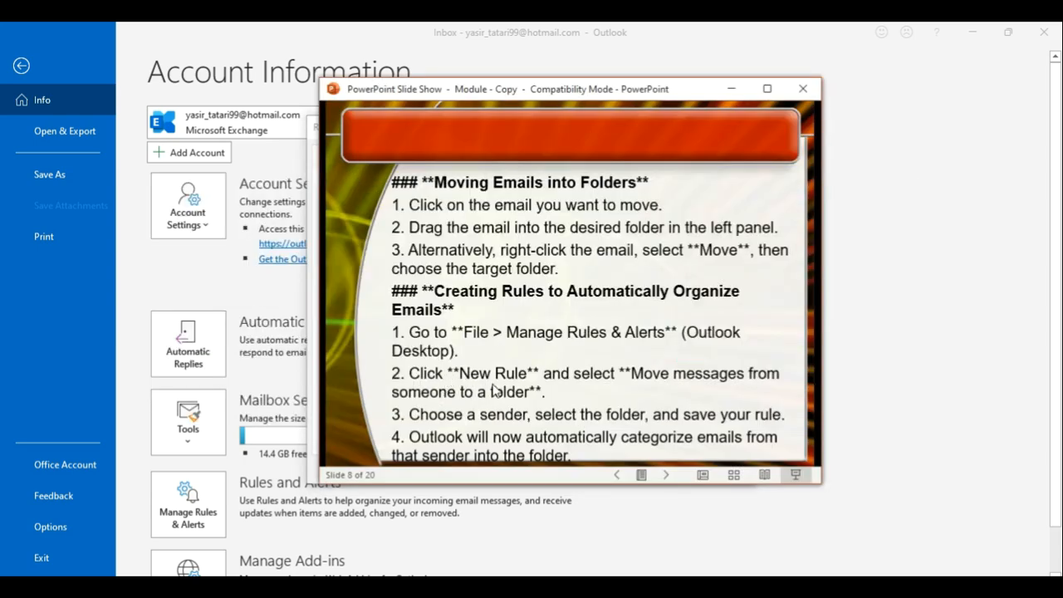
key("alt+Tab")
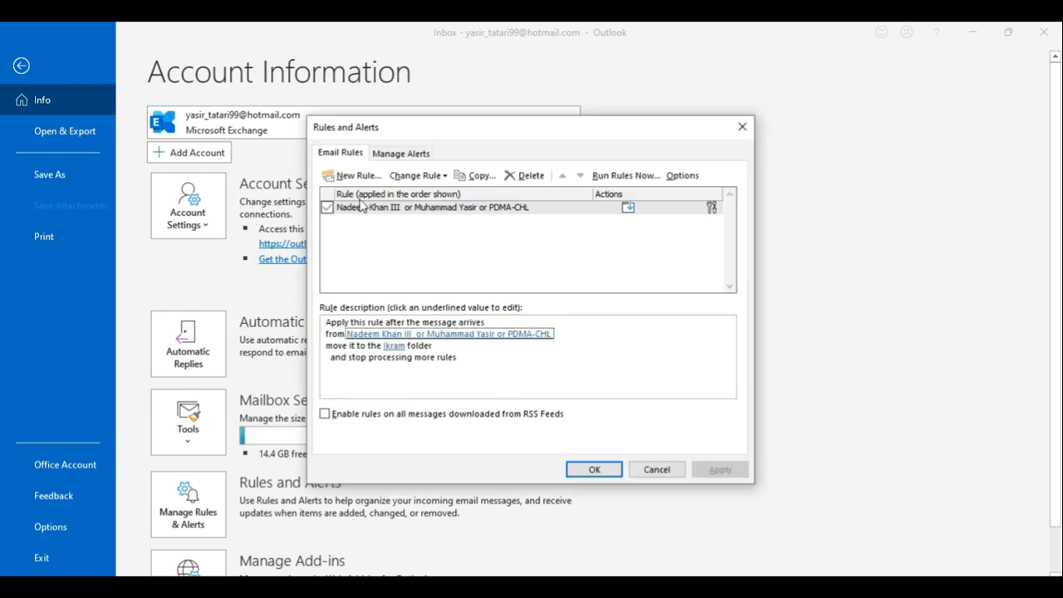
Step: Start a new rule from the 'Move messages from someone to a folder' template and reach conditions
left_click(345, 176)
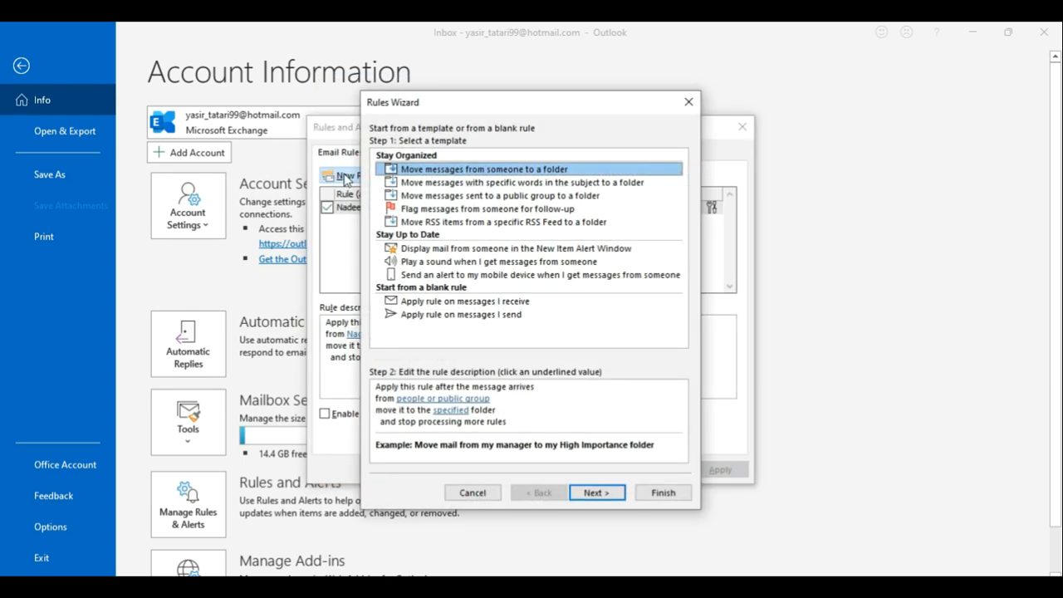
key("alt+Tab")
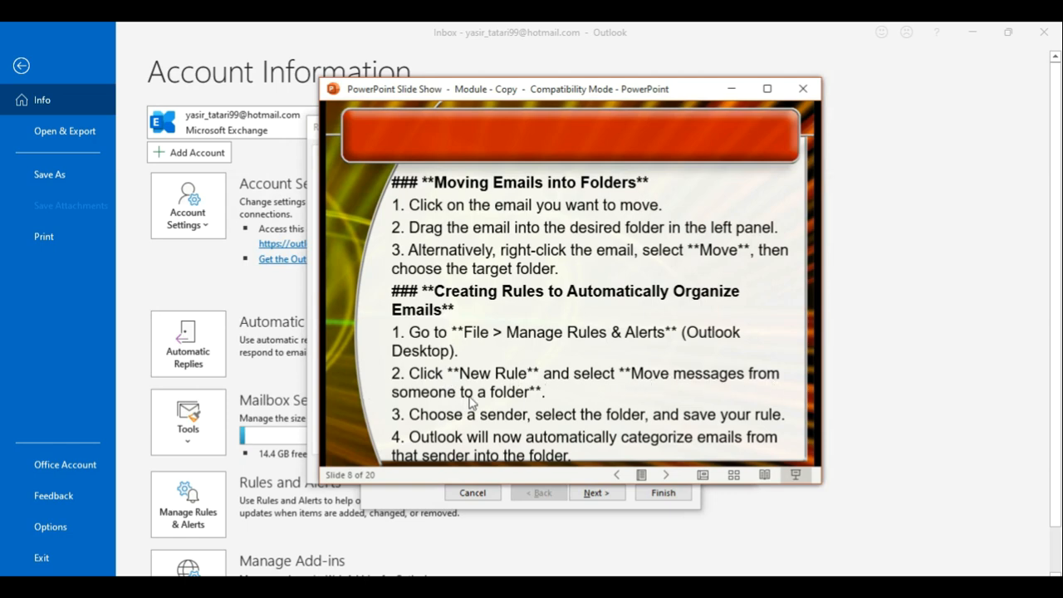
key("alt+Tab")
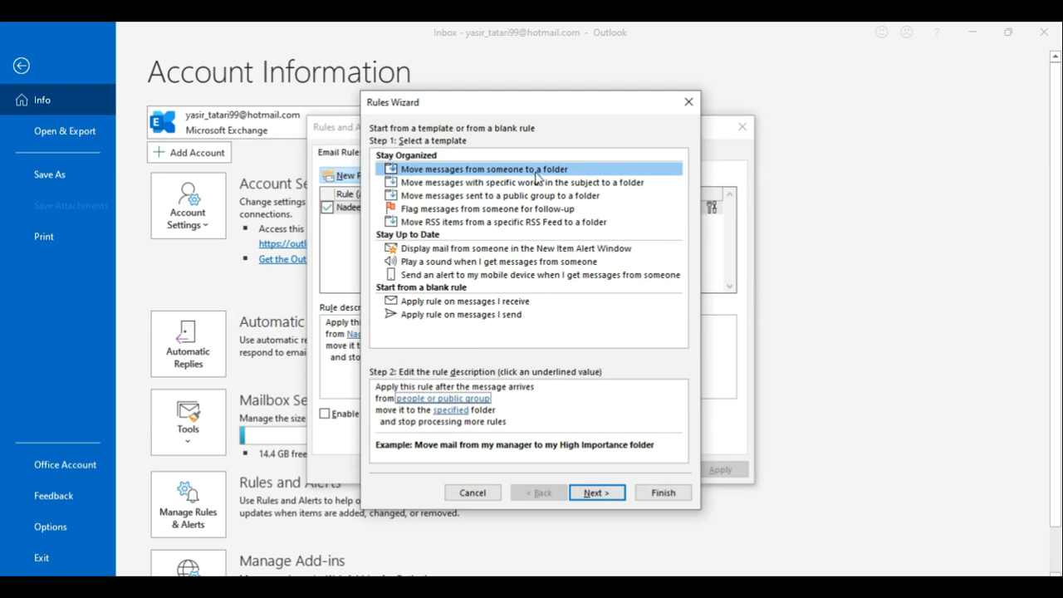
left_click(595, 493)
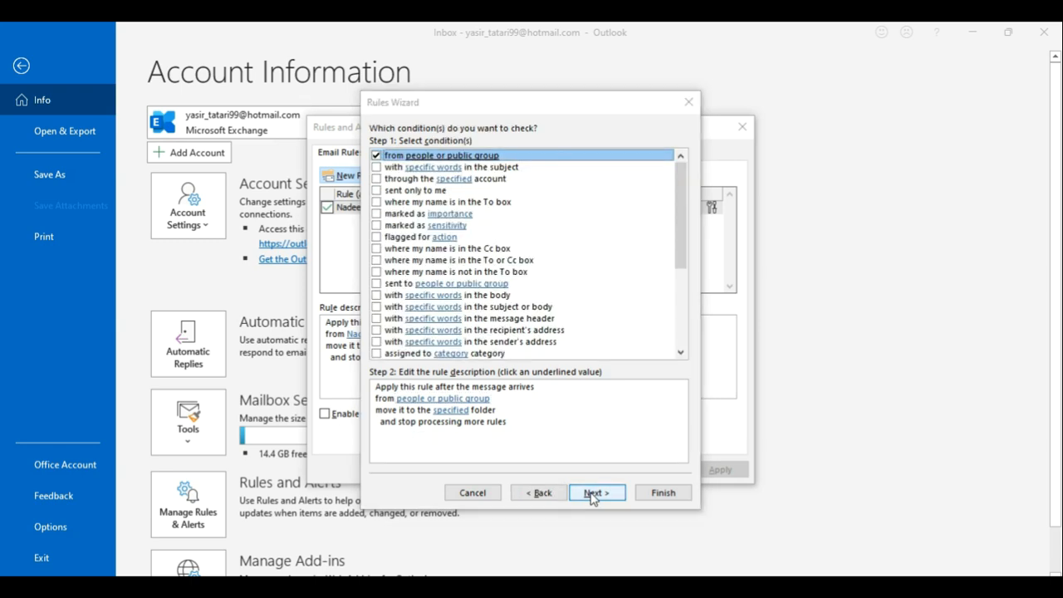
key("alt+Tab")
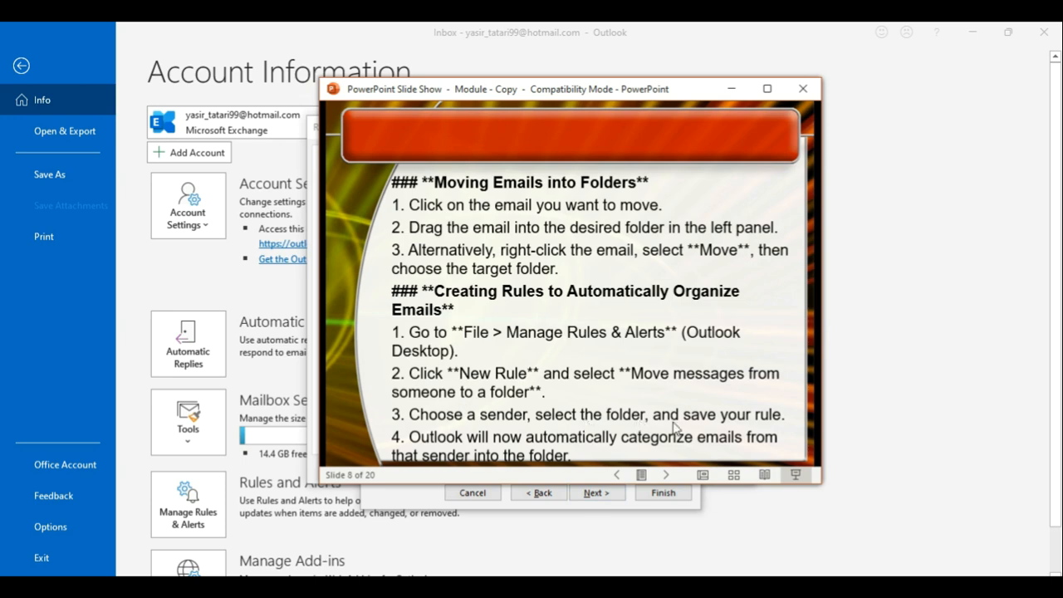
key("alt+Tab")
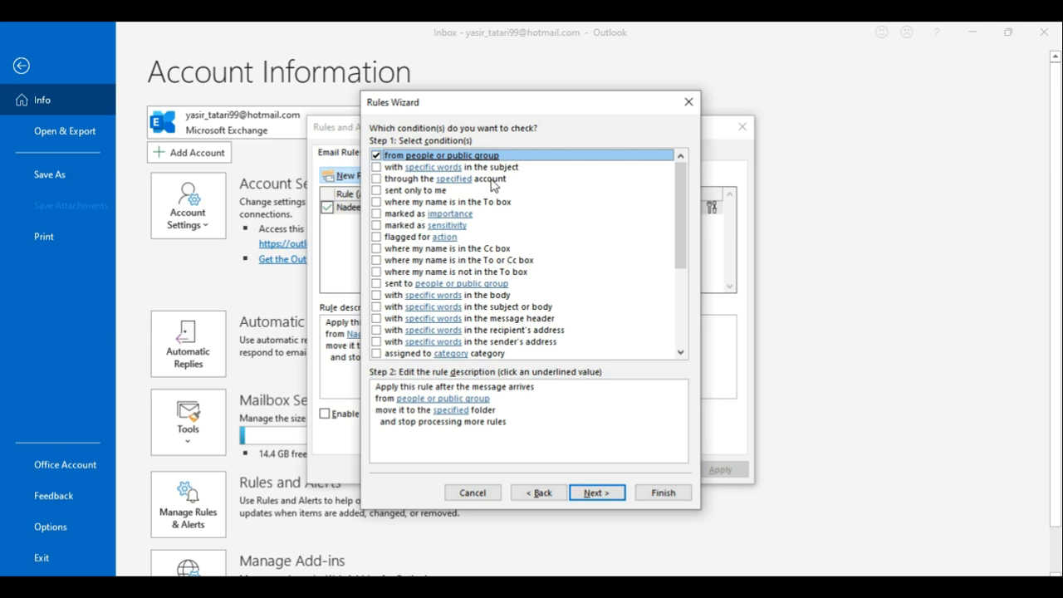
left_click_drag(685, 246, 681, 205)
Step: Set the rule's destination folder to Pakistan
left_click(459, 401)
left_click(452, 422)
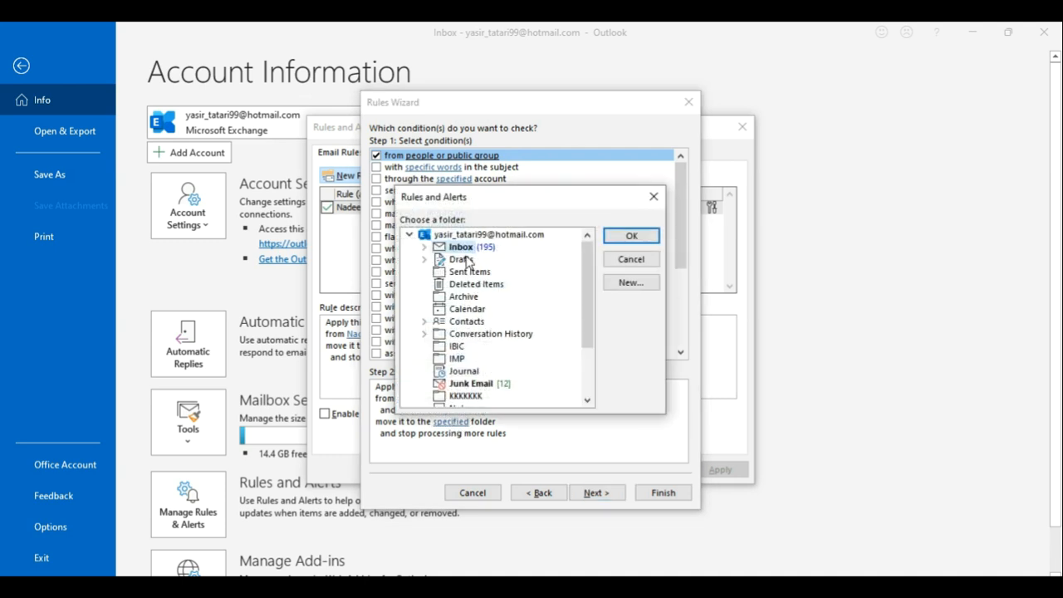
left_click_drag(584, 306, 588, 336)
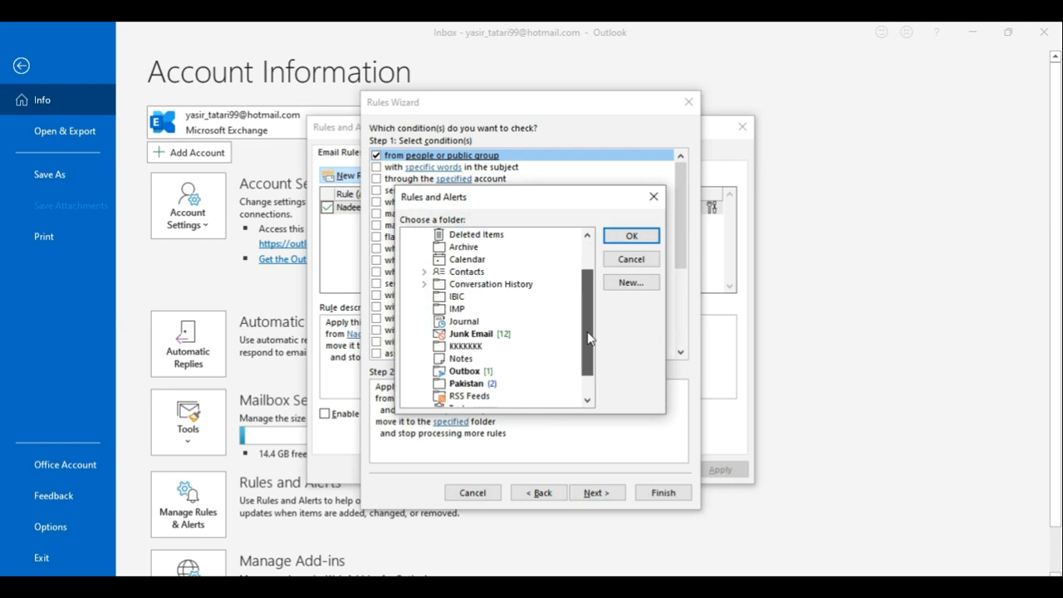
left_click(466, 384)
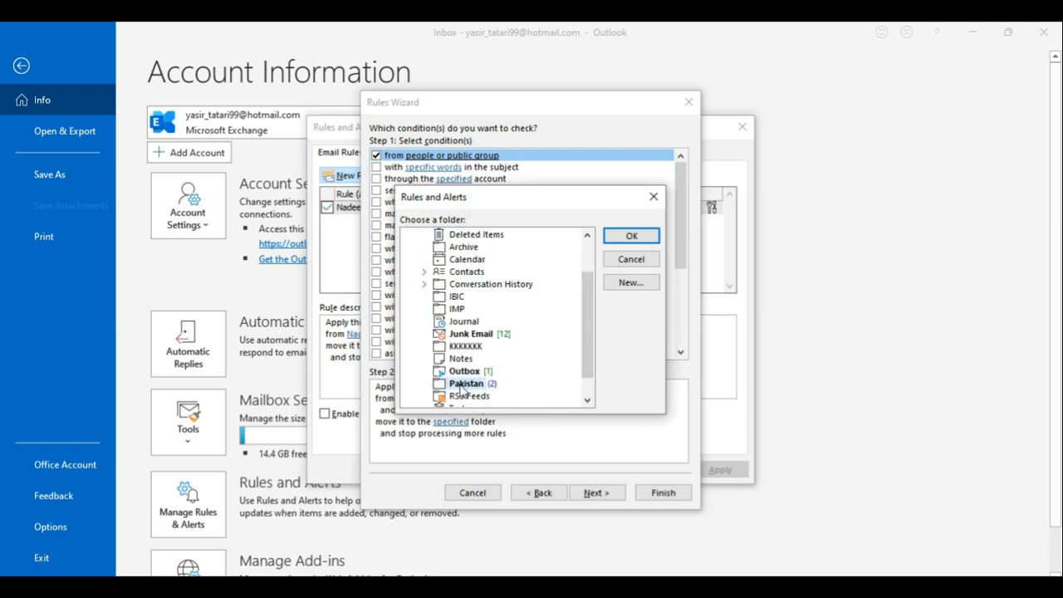
left_click(631, 237)
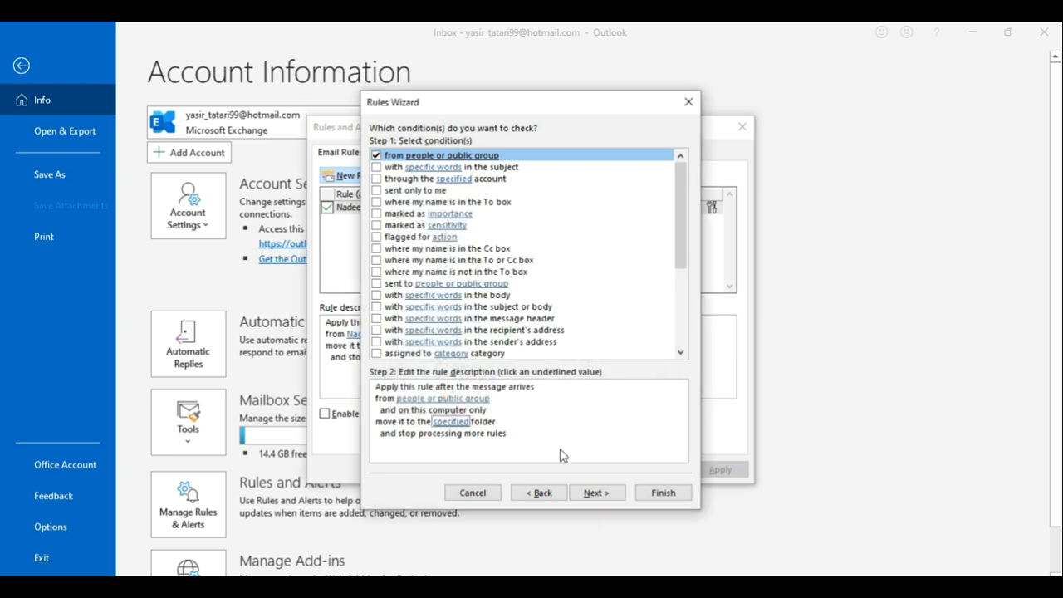
Step: Set the rule's sender to the pasted Fleet Stack info e-mail address
left_click(467, 401)
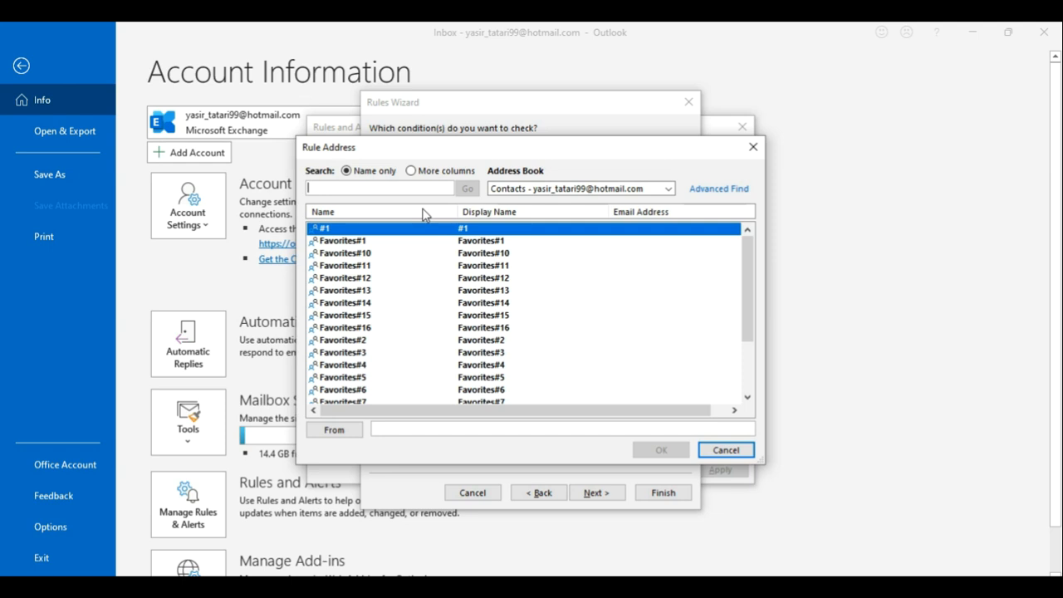
key("ctrl+v")
double_click(448, 340)
left_click_drag(480, 430, 350, 443)
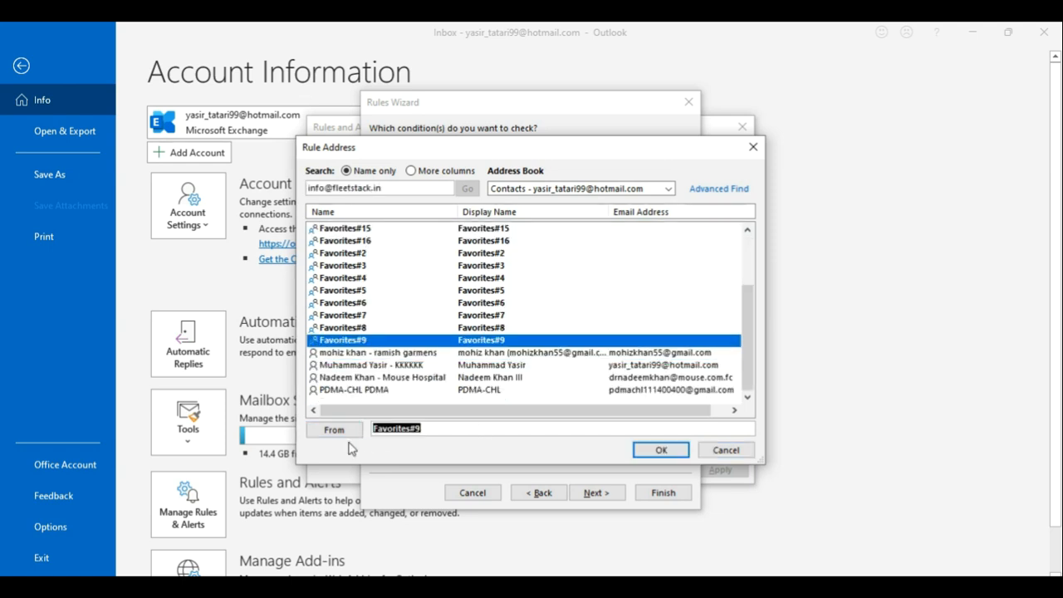
key("ctrl+v")
left_click(670, 449)
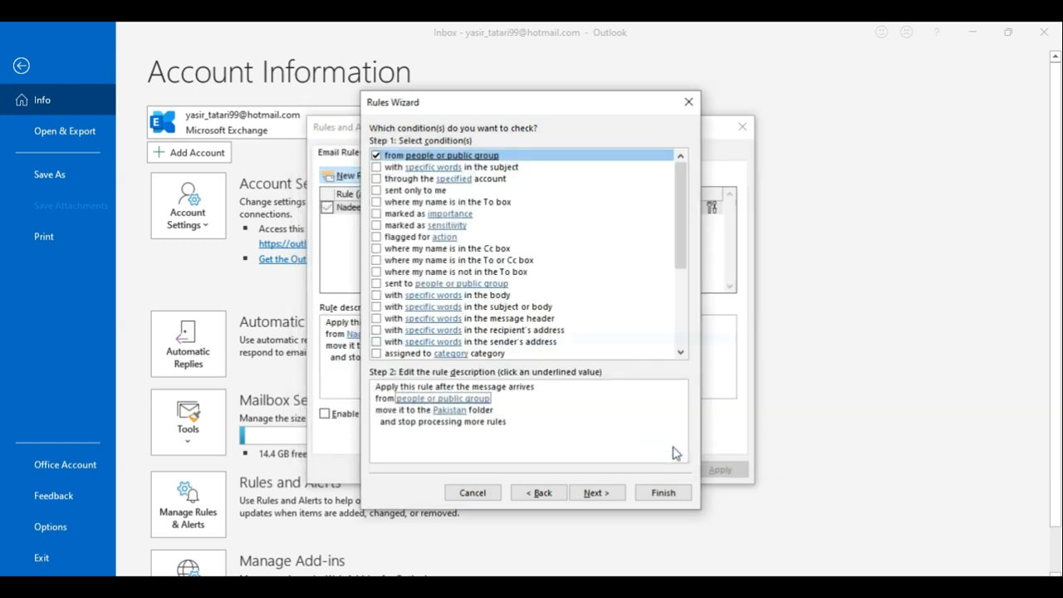
Step: Skip past actions and exceptions, run the rule on existing Inbox mail, and save it
left_click(442, 410)
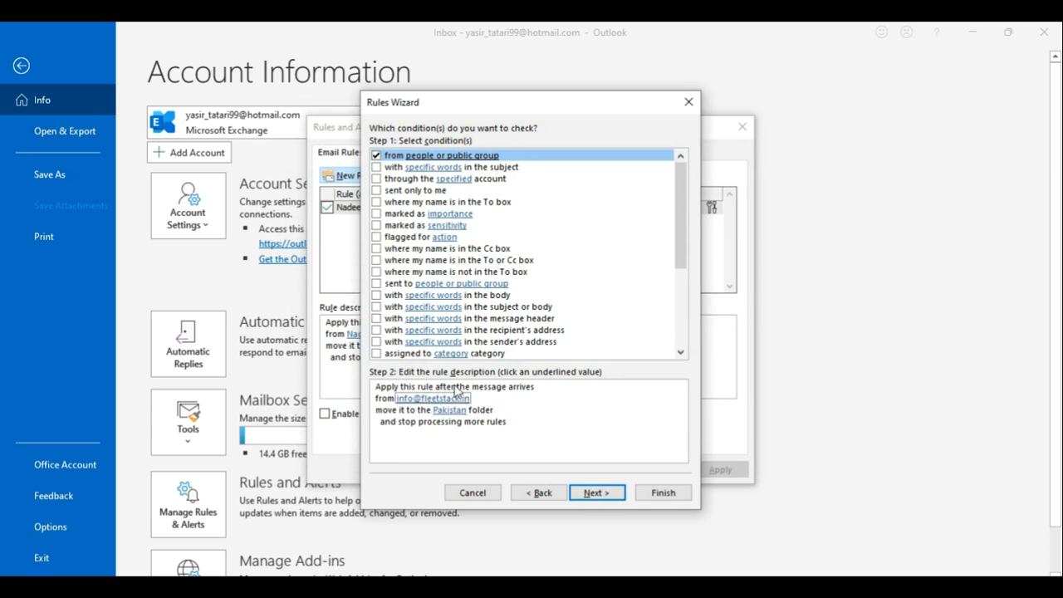
left_click(594, 495)
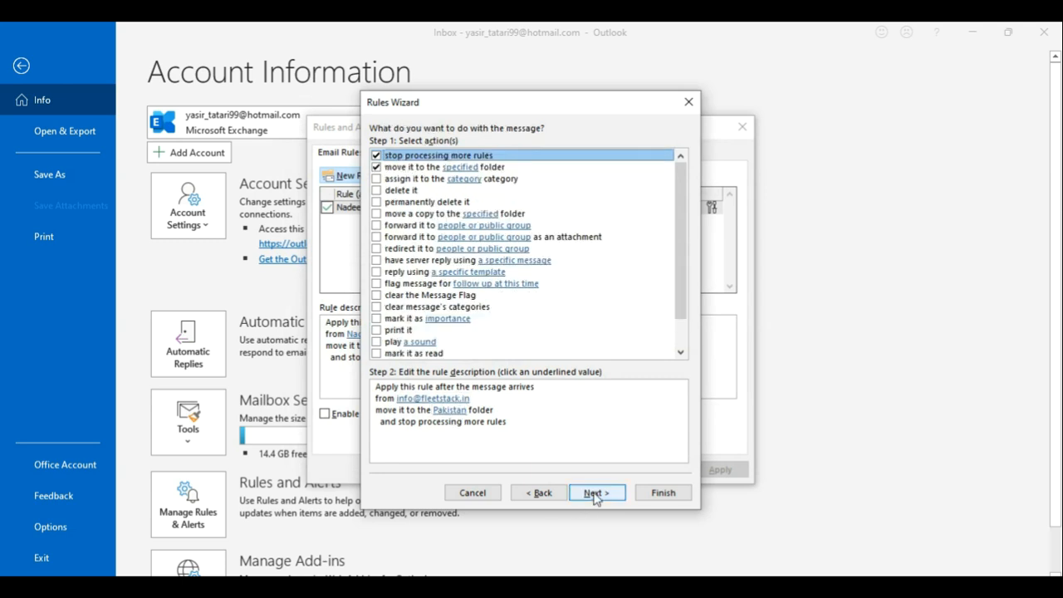
left_click(595, 495)
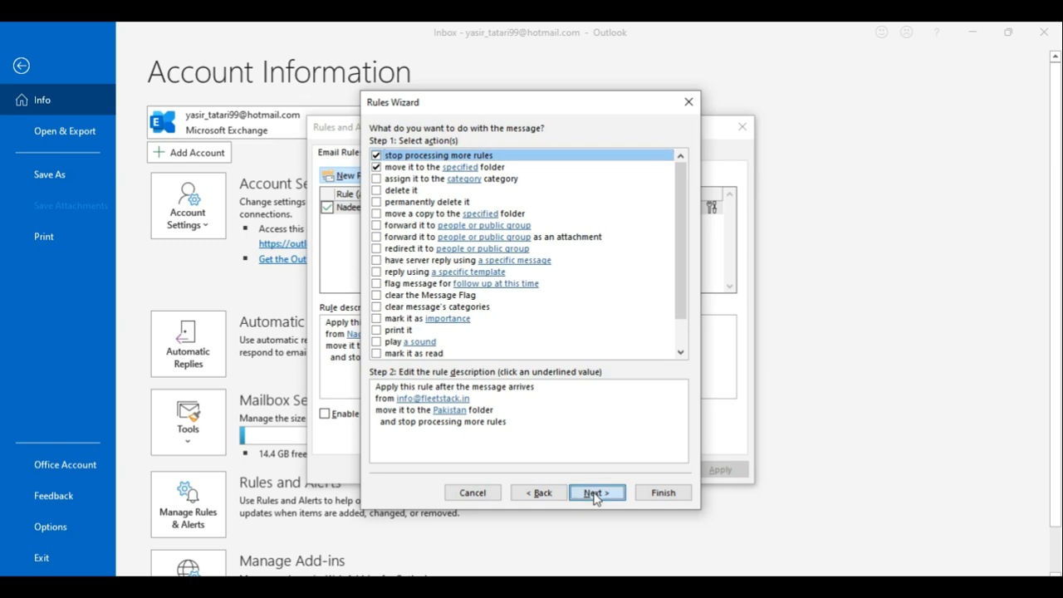
left_click(594, 496)
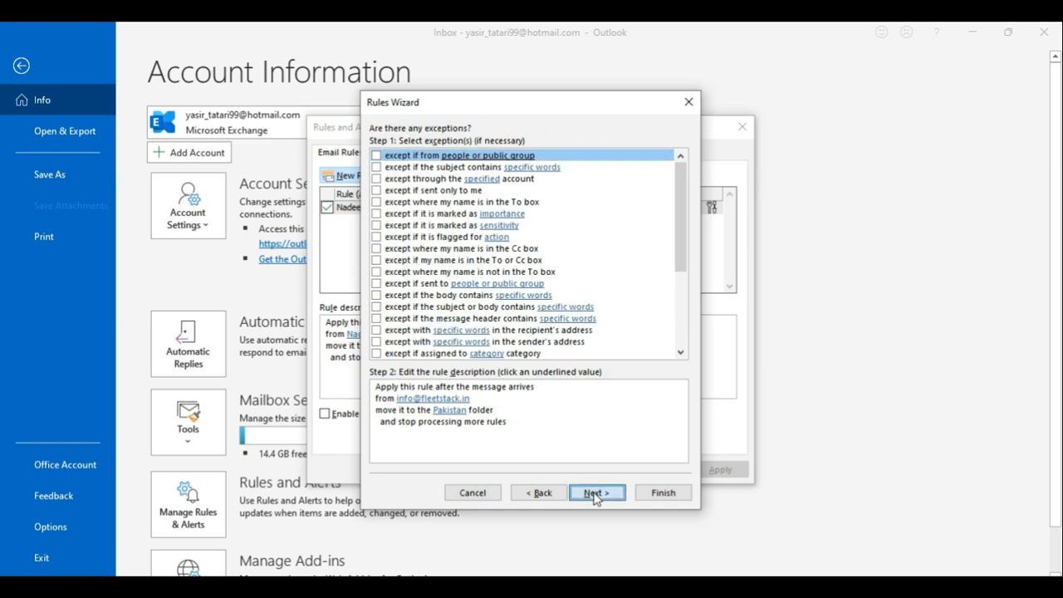
key("alt+Tab")
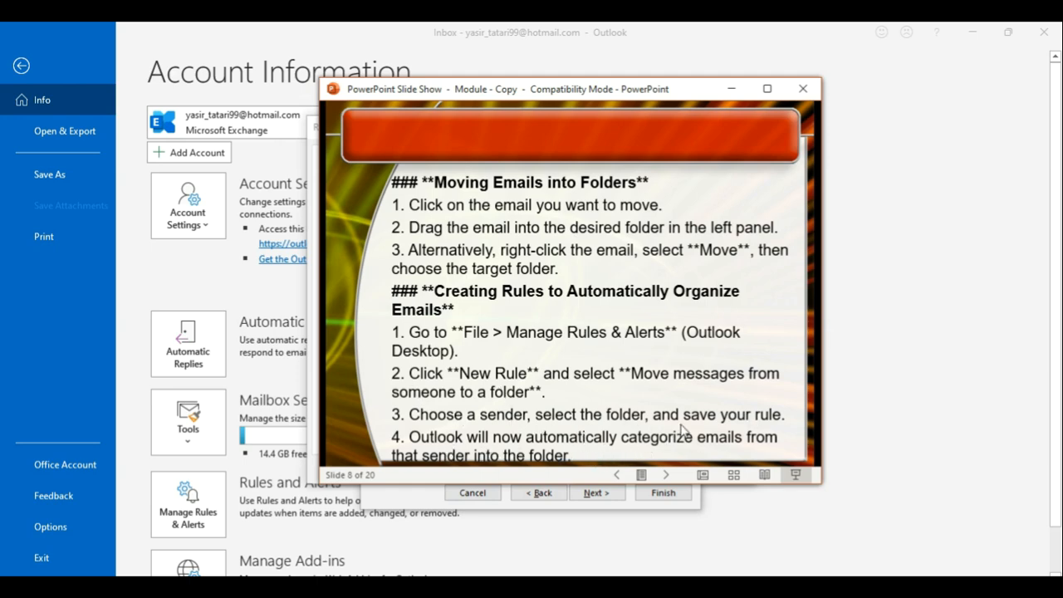
left_click(595, 493)
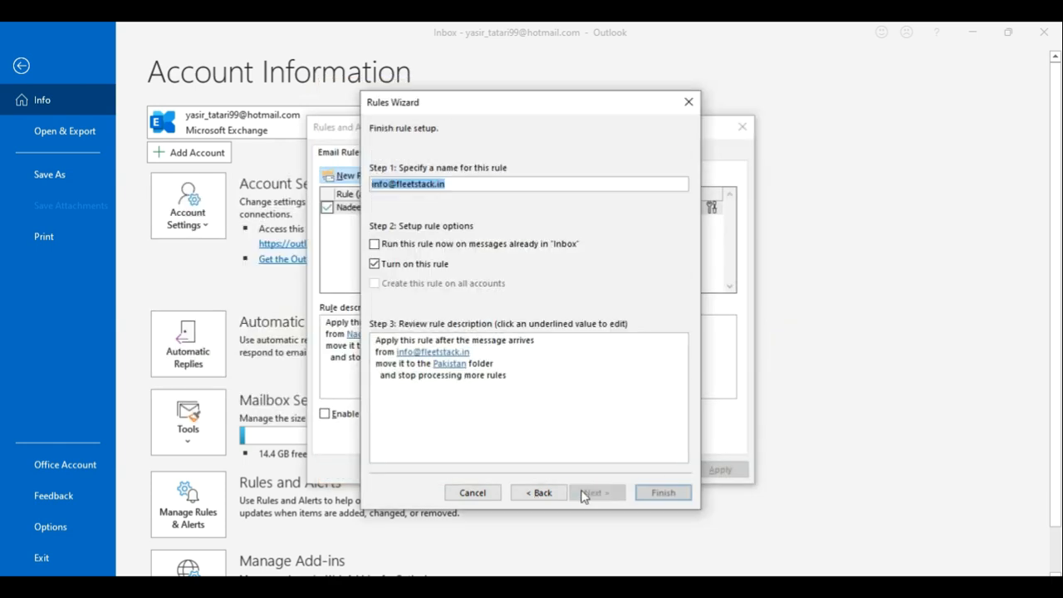
left_click(673, 497)
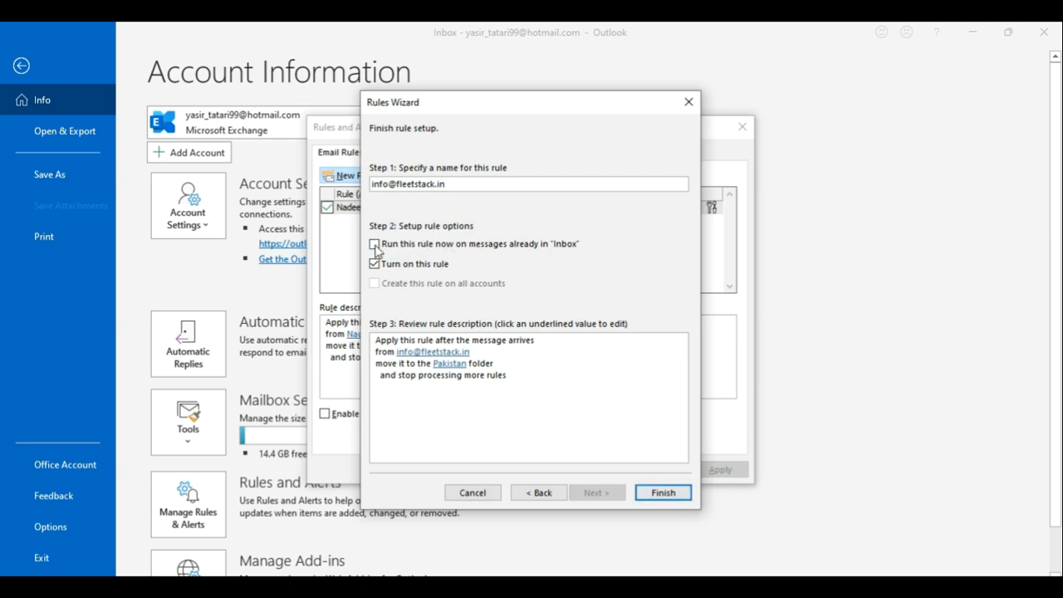
left_click(658, 494)
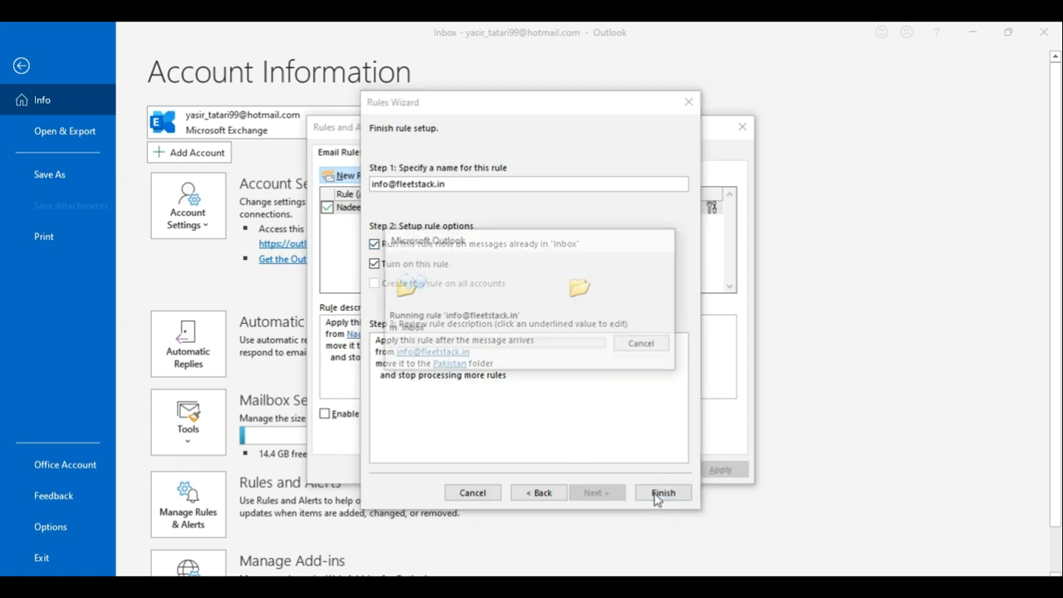
left_click(604, 472)
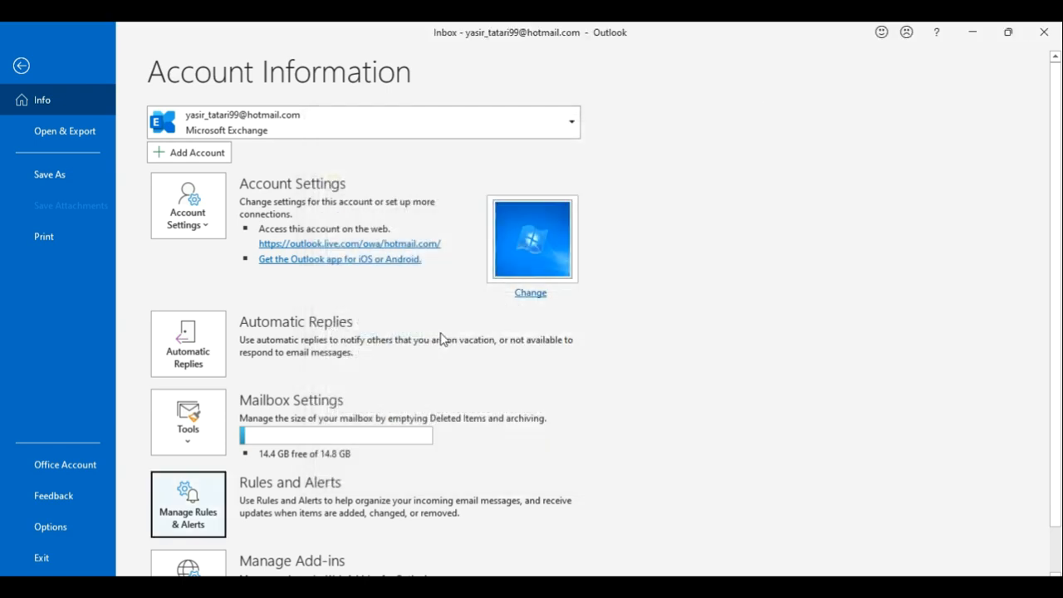
Step: Leave Backstage, review the three filed fleet stack emails in Pakistan, then return to Inbox
left_click(21, 67)
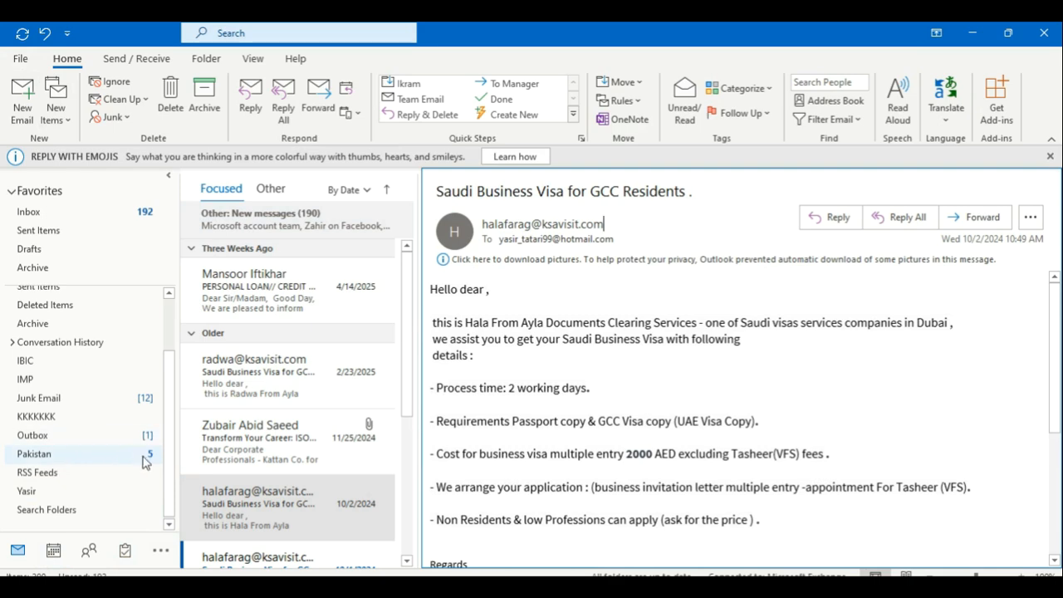
left_click(142, 458)
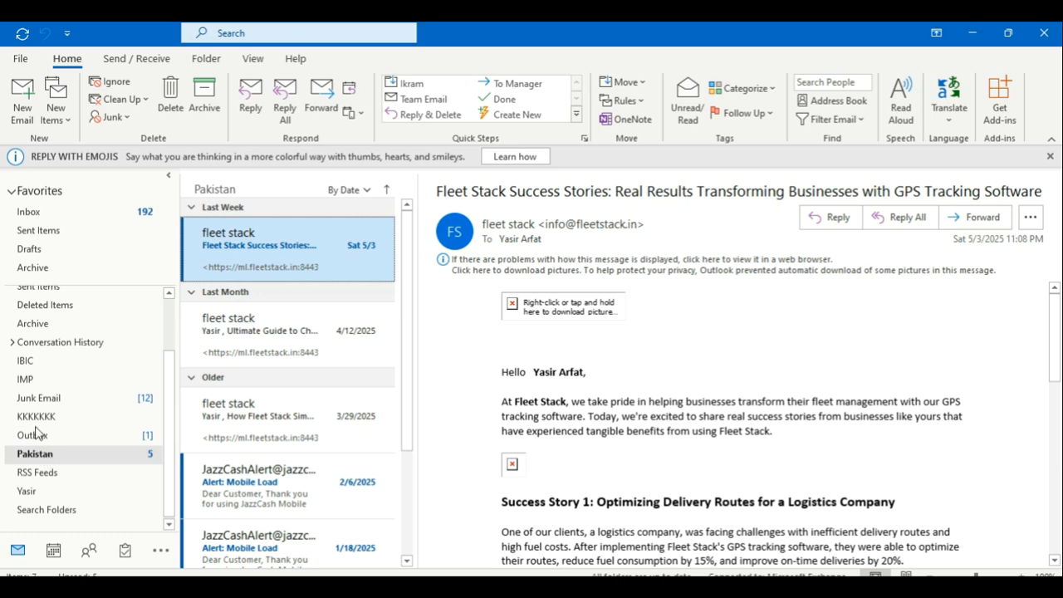
left_click(56, 214)
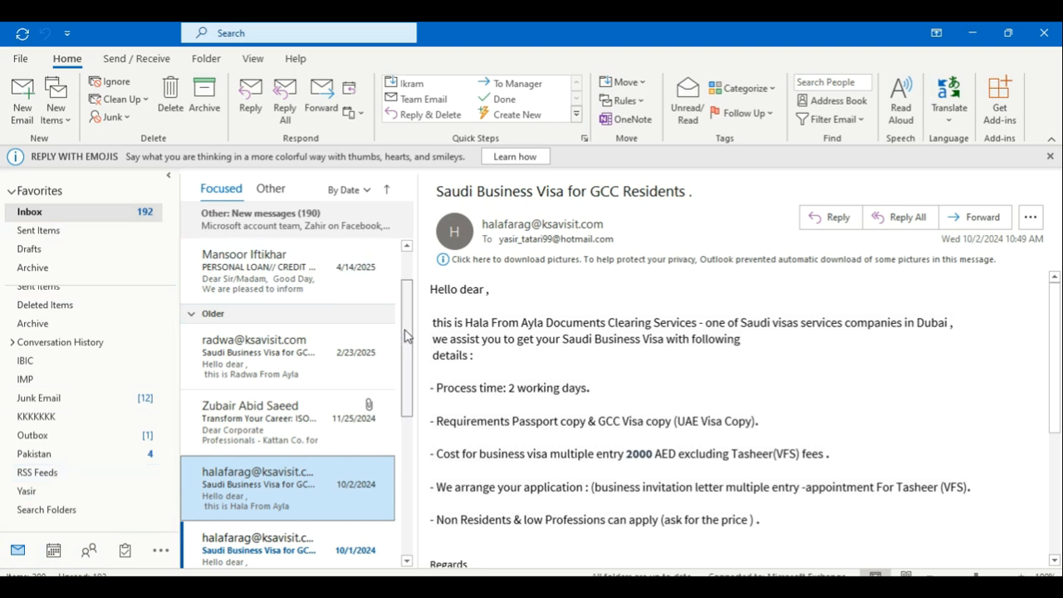
Step: Open the 3/7/2025 LinkedIn message under Other and select the sender's e-mail address
left_click_drag(415, 365, 415, 471)
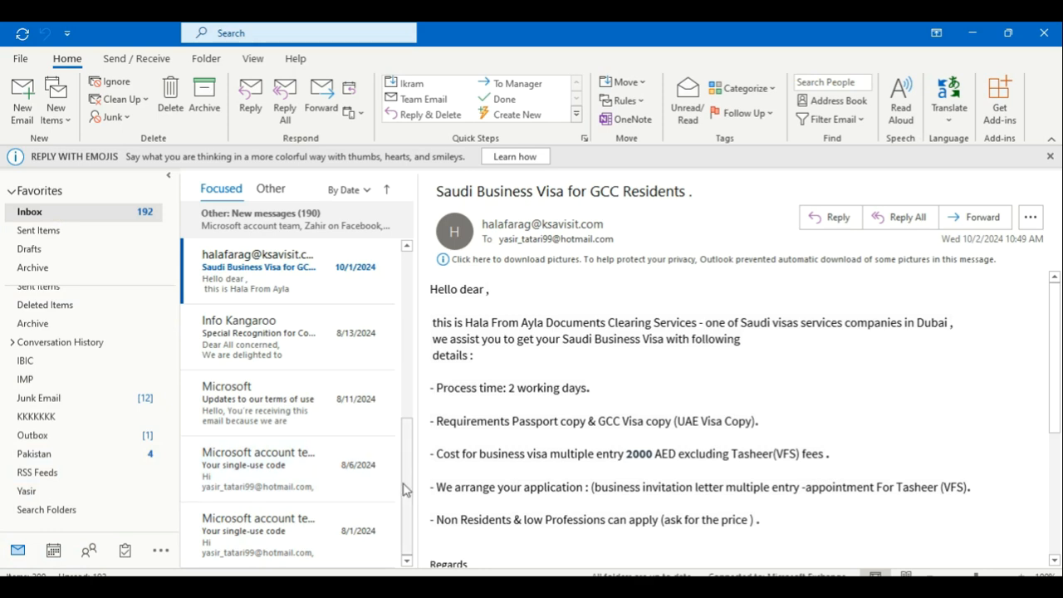
left_click_drag(405, 470, 408, 277)
left_click(296, 219)
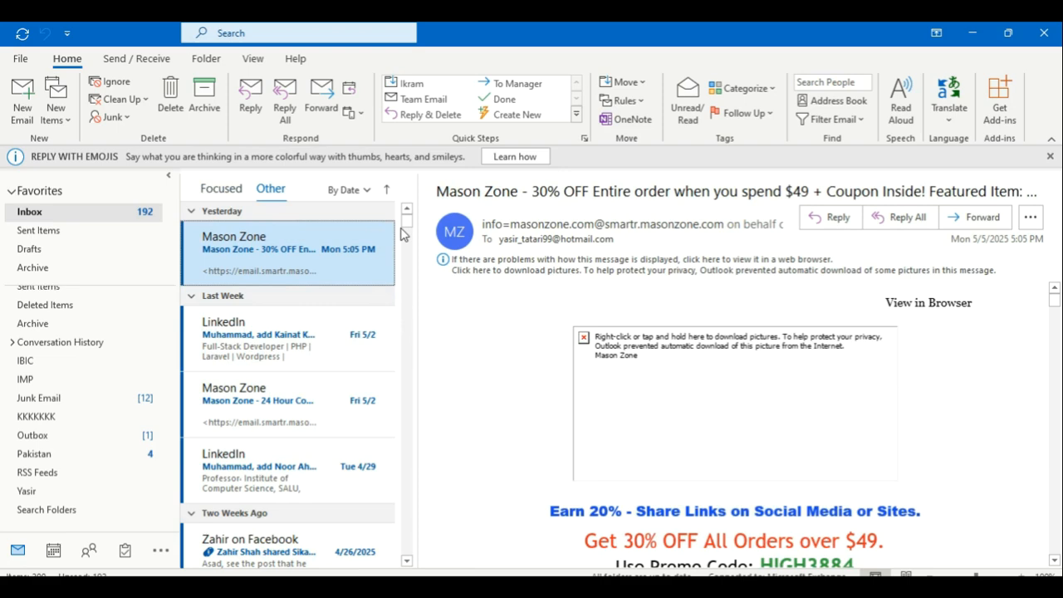
left_click_drag(404, 229, 406, 281)
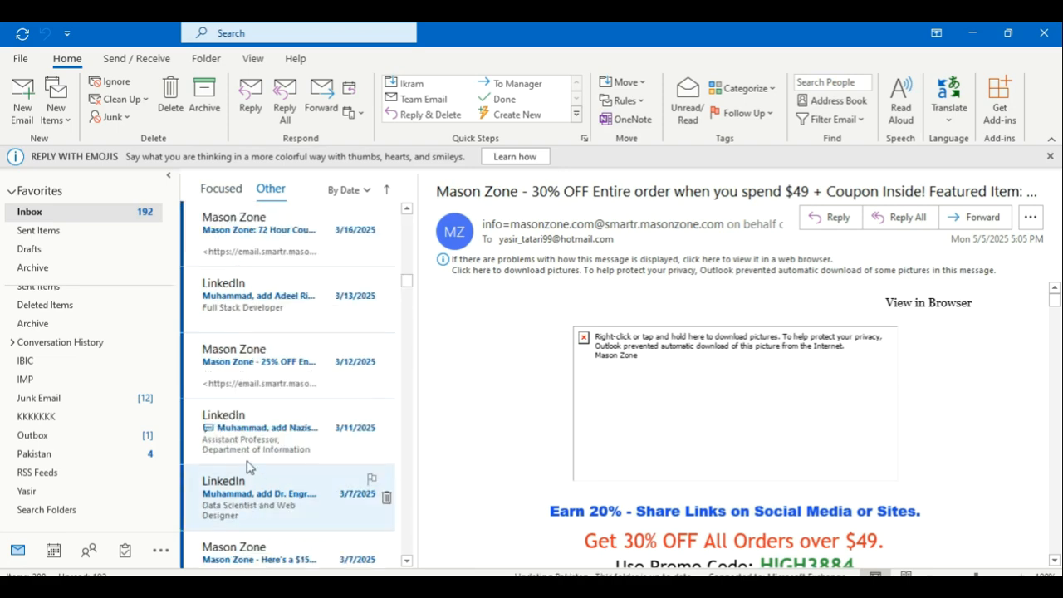
left_click(235, 508)
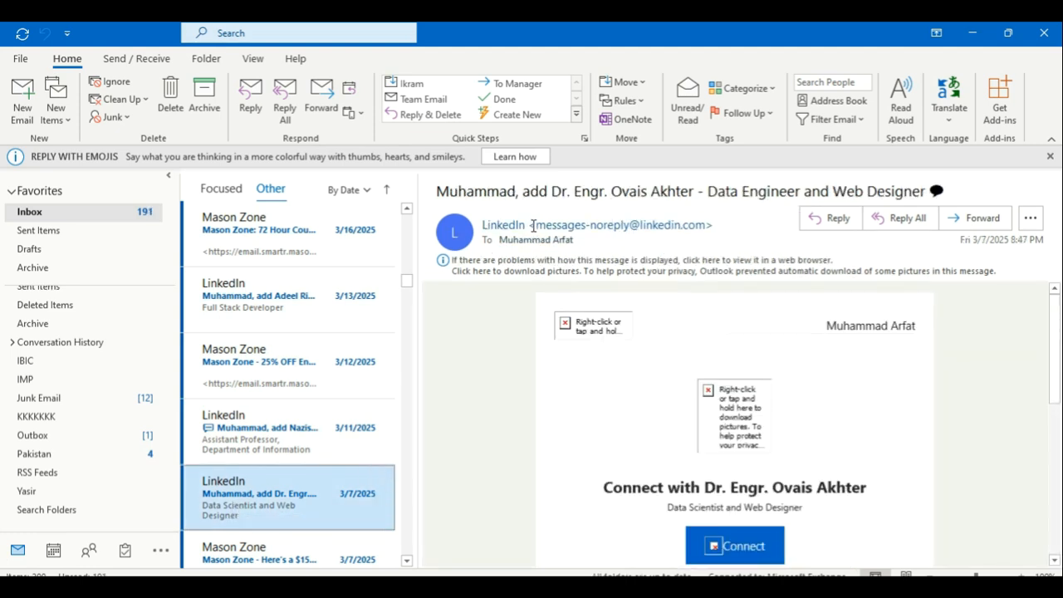
mouse_move(642, 219)
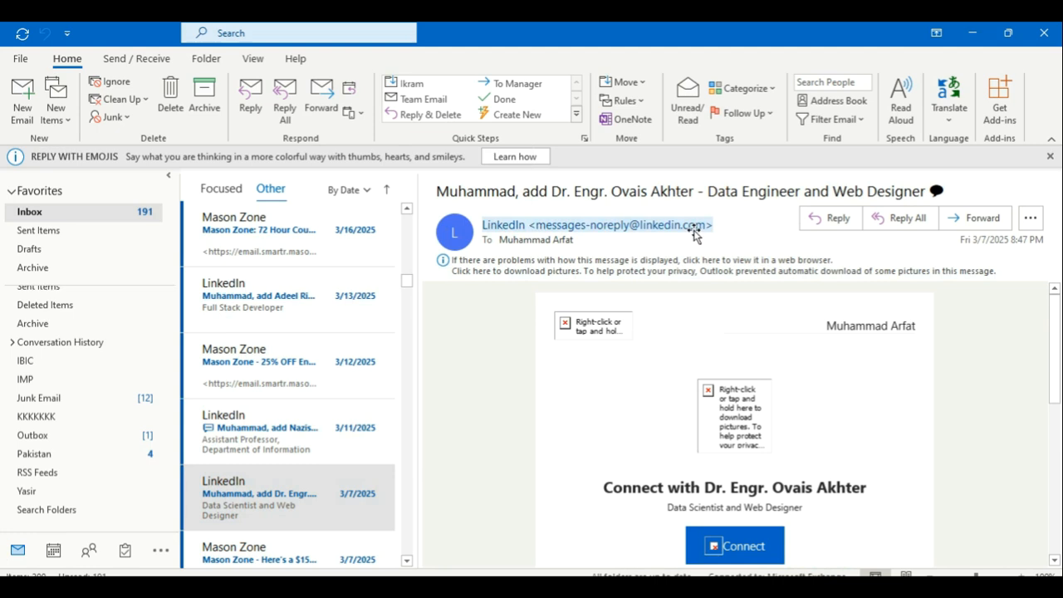
mouse_move(687, 228)
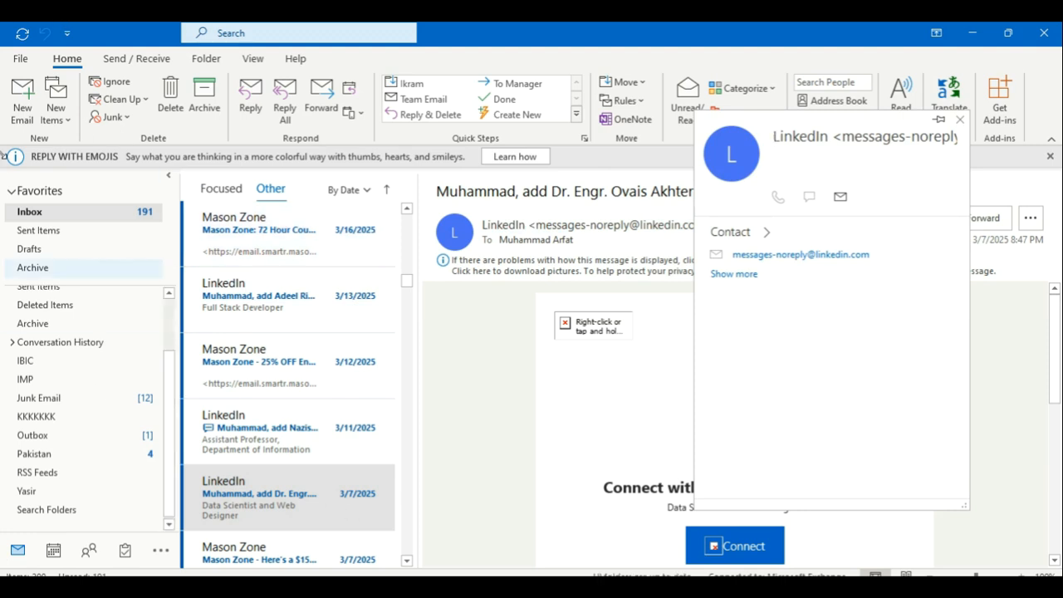
left_click_drag(871, 256, 728, 272)
key("ctrl+c")
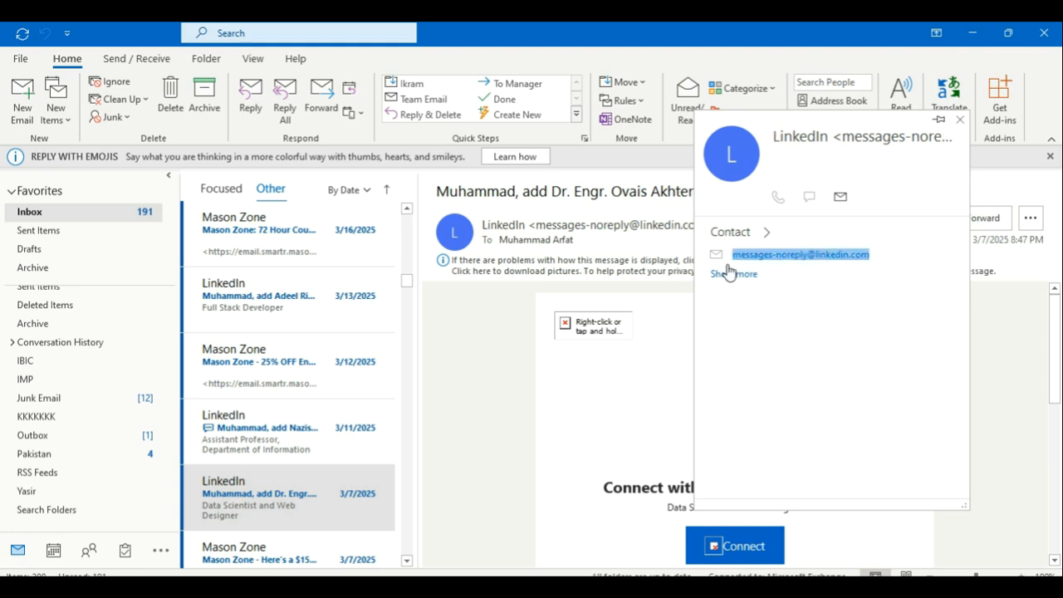
Step: Create a new 'Move messages from someone to a folder' rule for the pasted LinkedIn no-reply address
left_click(21, 60)
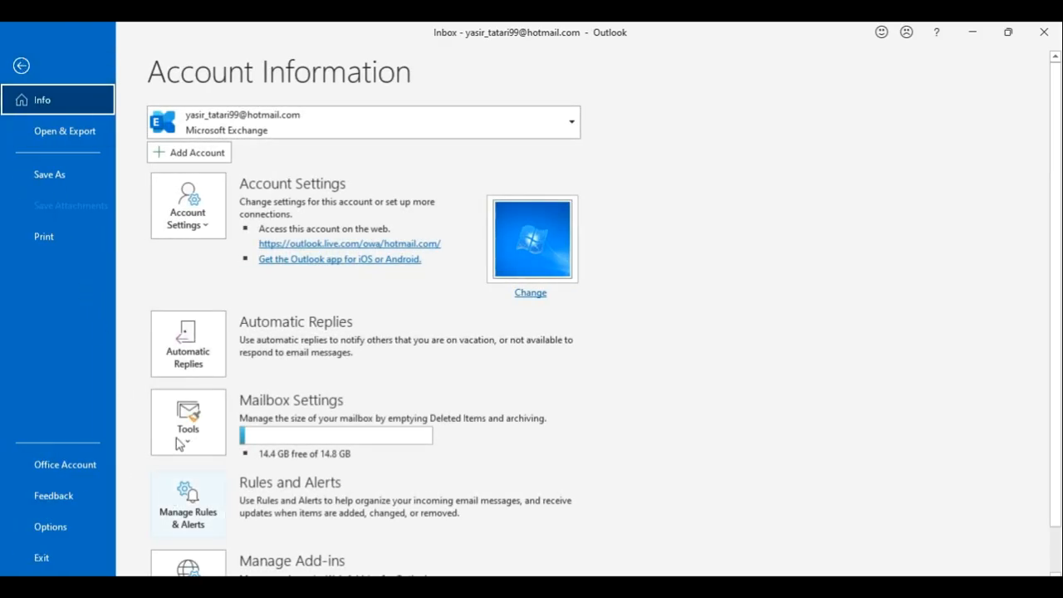
left_click(203, 528)
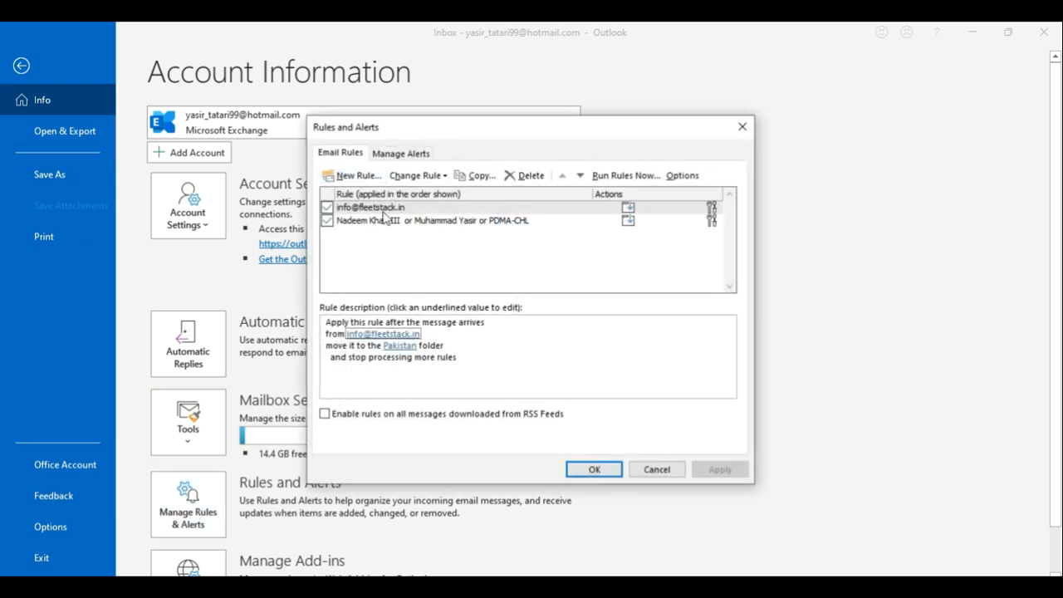
left_click(349, 175)
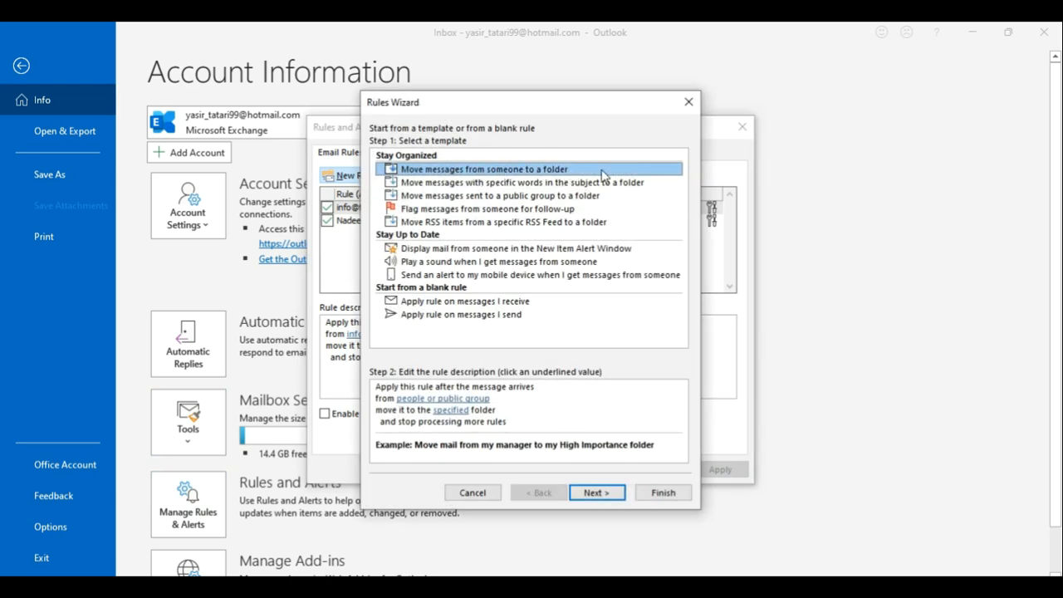
left_click(596, 492)
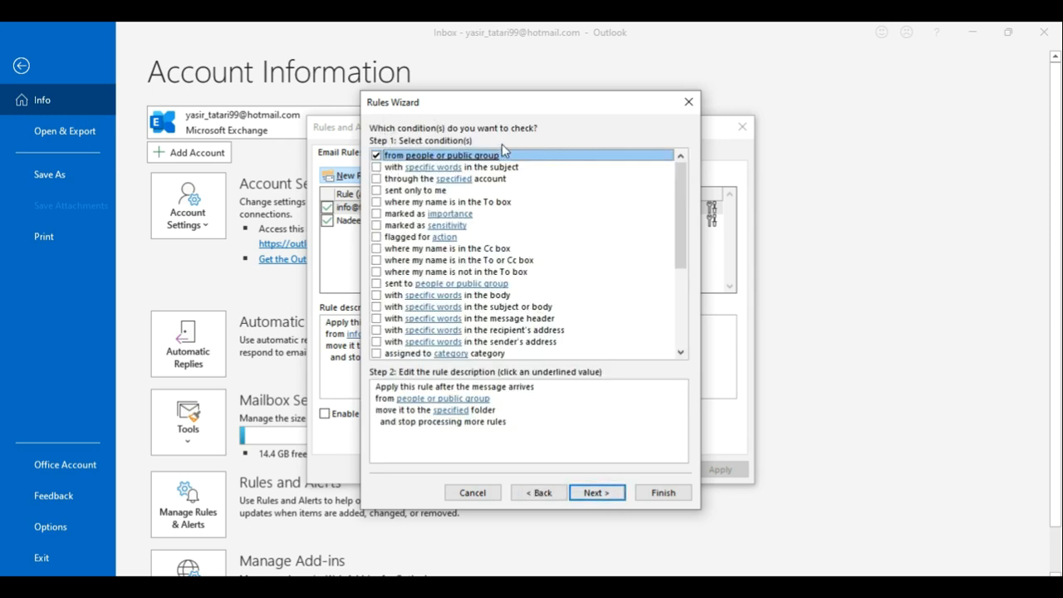
left_click(455, 398)
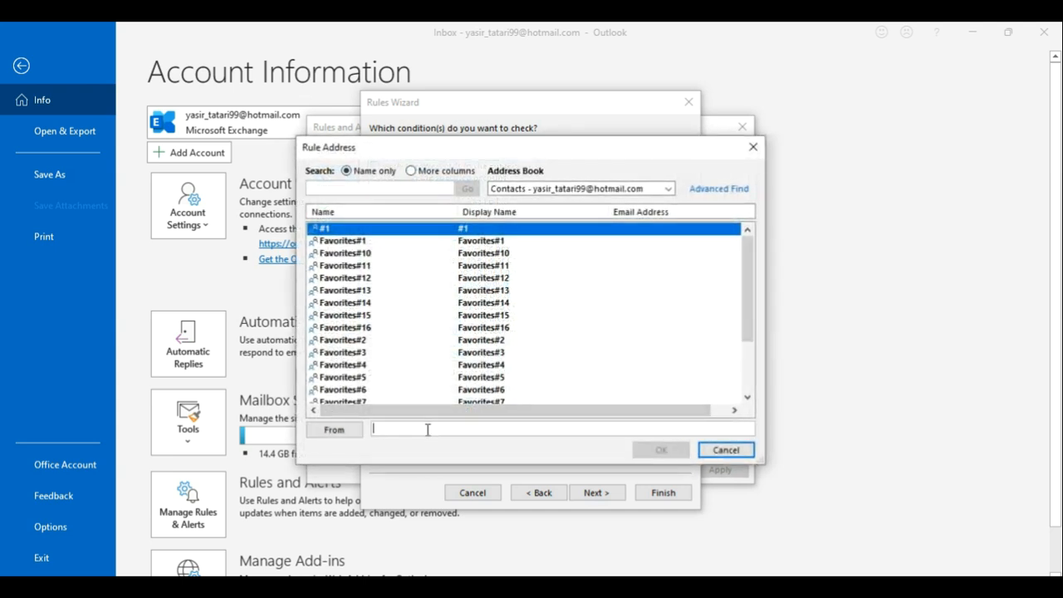
key("ctrl+v")
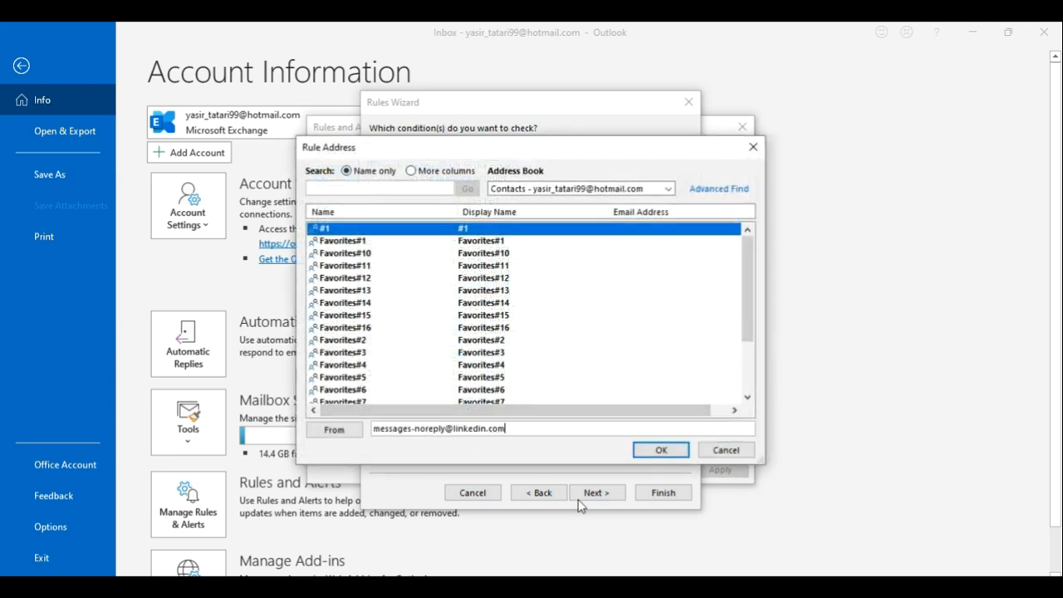
left_click(656, 452)
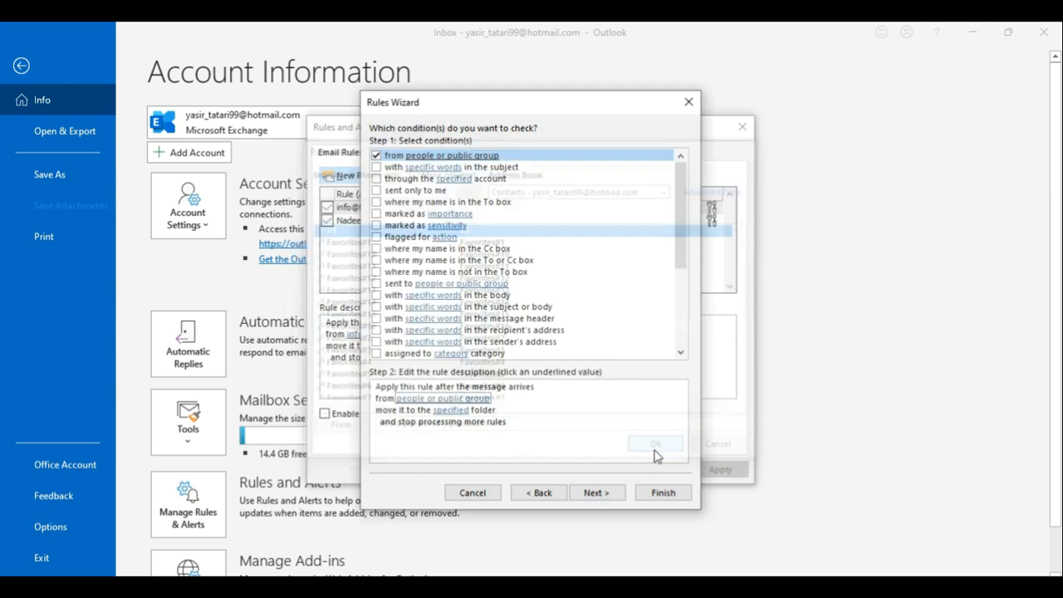
left_click(452, 410)
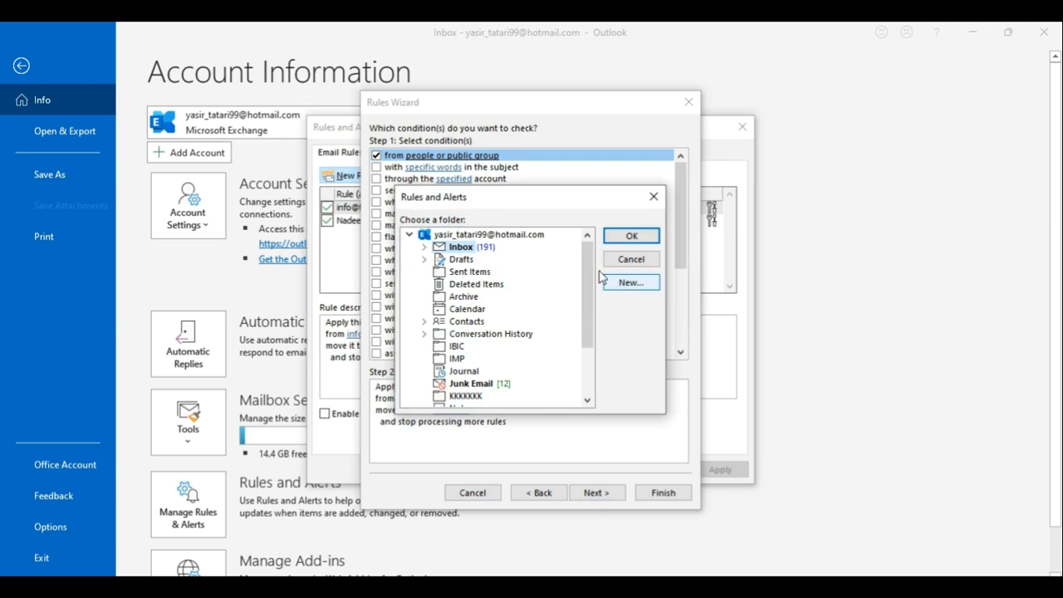
Step: Create a new folder named Link under Inbox as the rule's destination
left_click(616, 287)
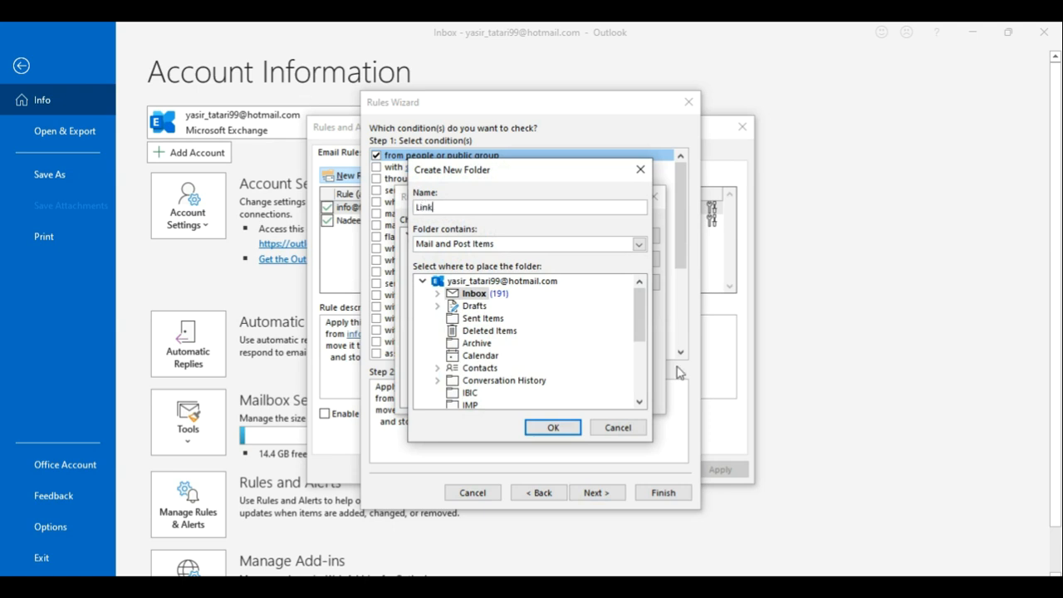
left_click(553, 429)
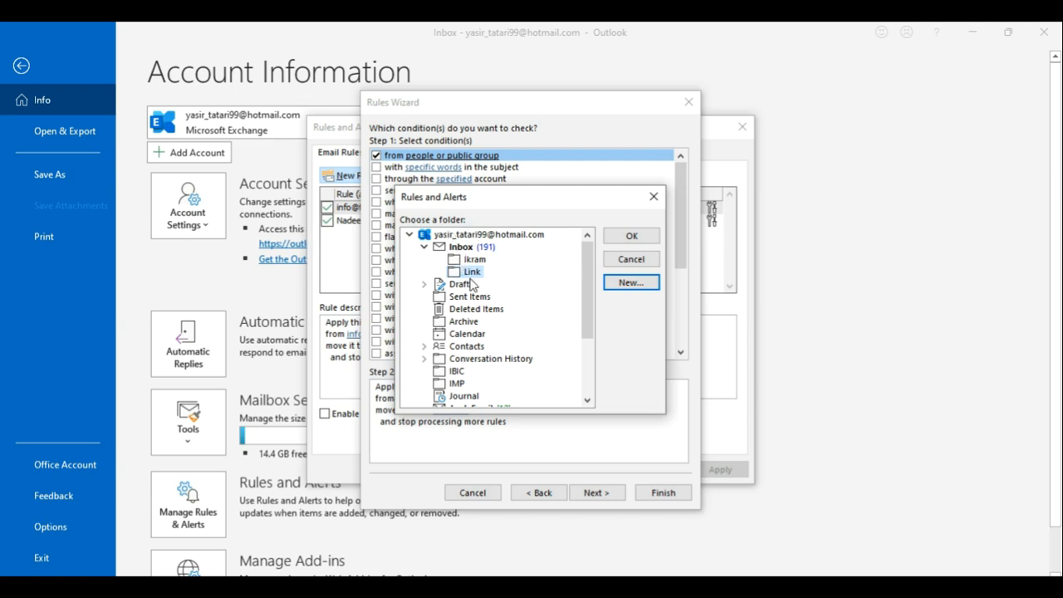
left_click(628, 237)
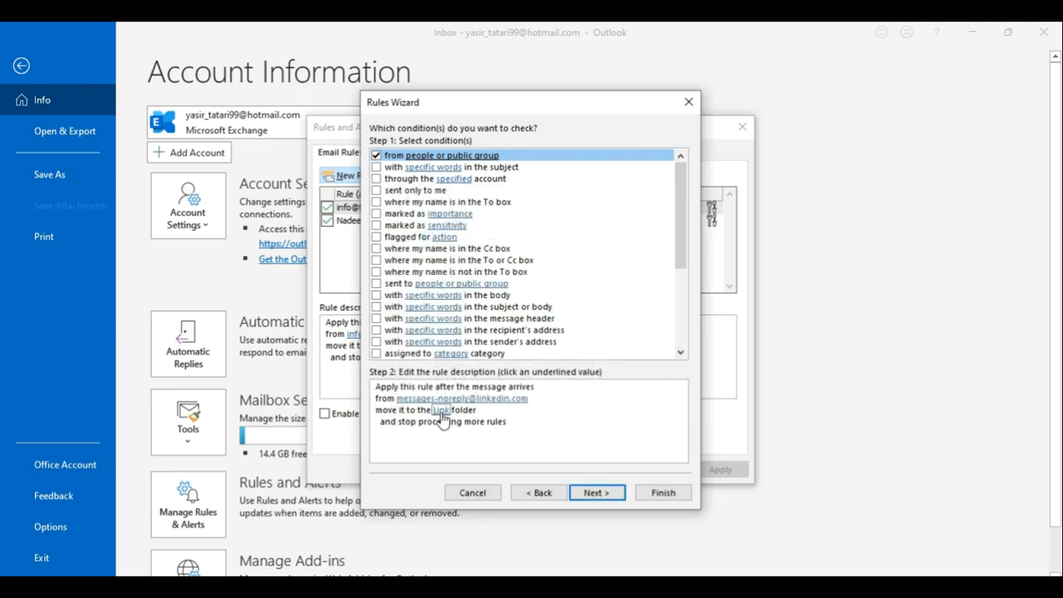
Step: Skip through actions and exceptions, tick 'Run this rule now', finish the rule and apply it
left_click(581, 495)
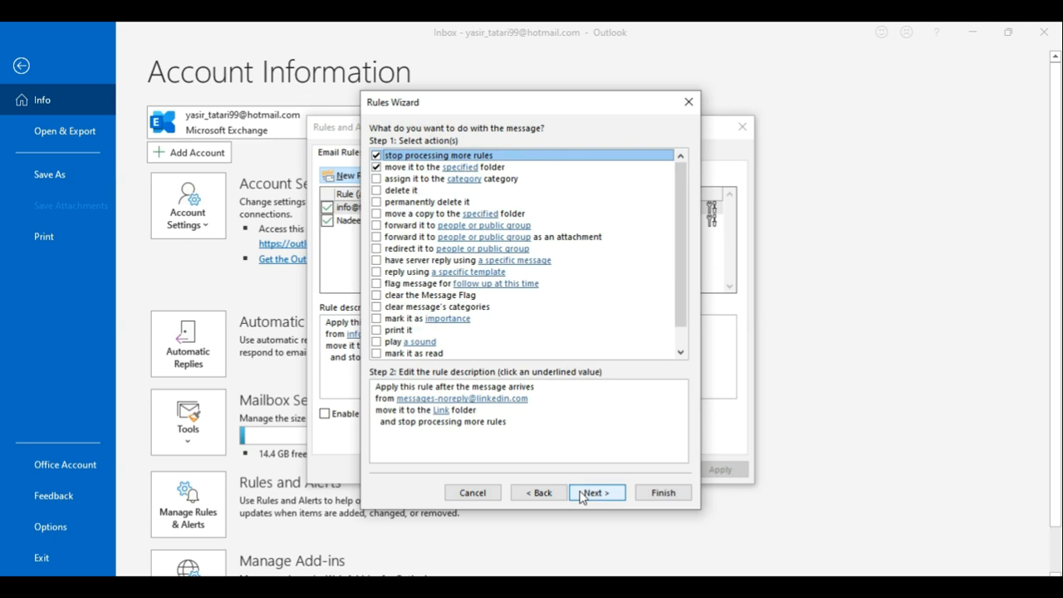
left_click(588, 496)
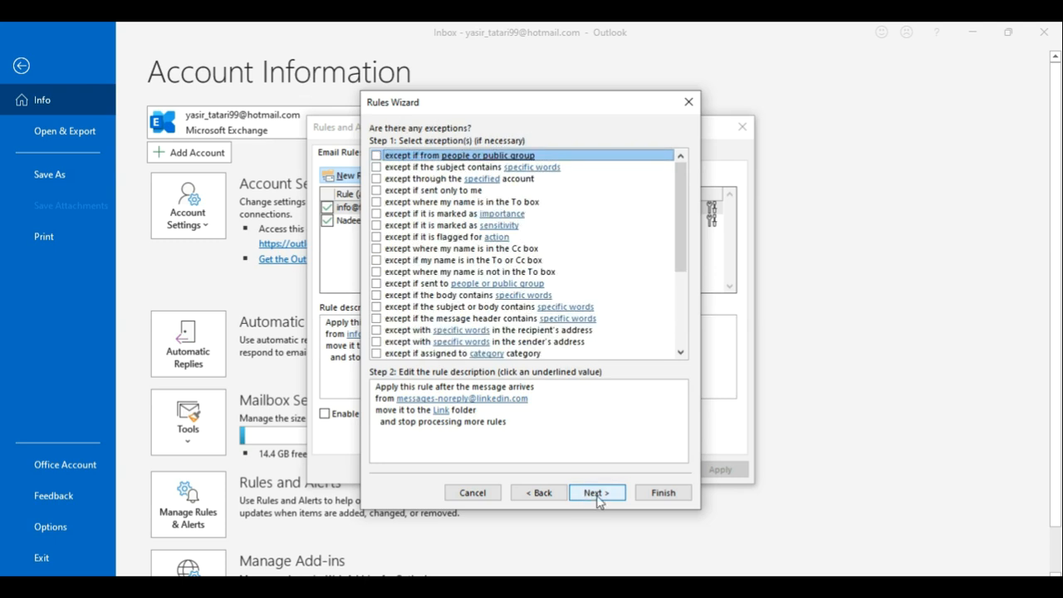
left_click(596, 494)
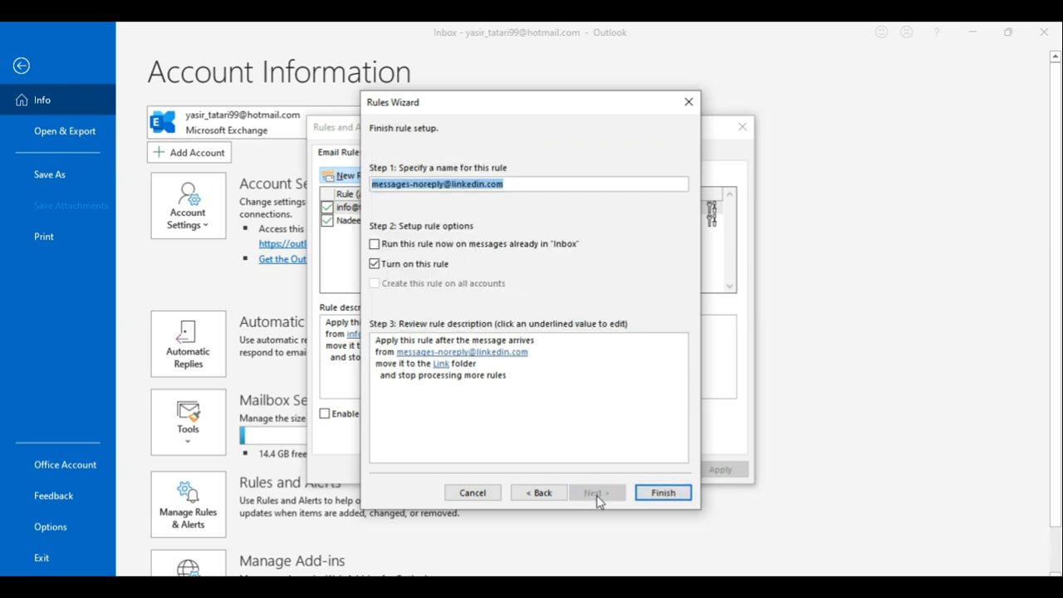
left_click(375, 244)
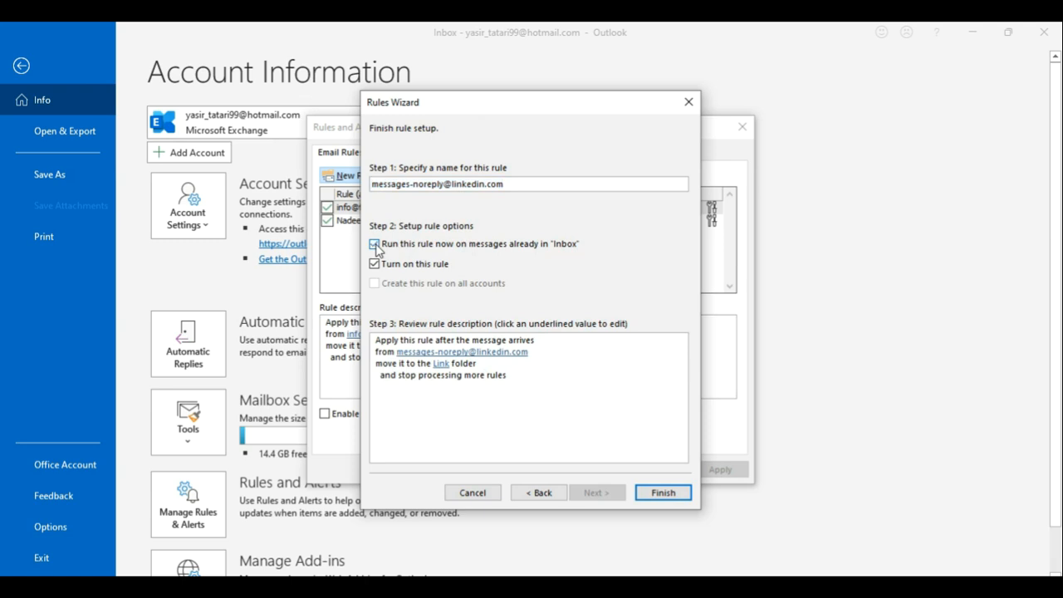
left_click(669, 495)
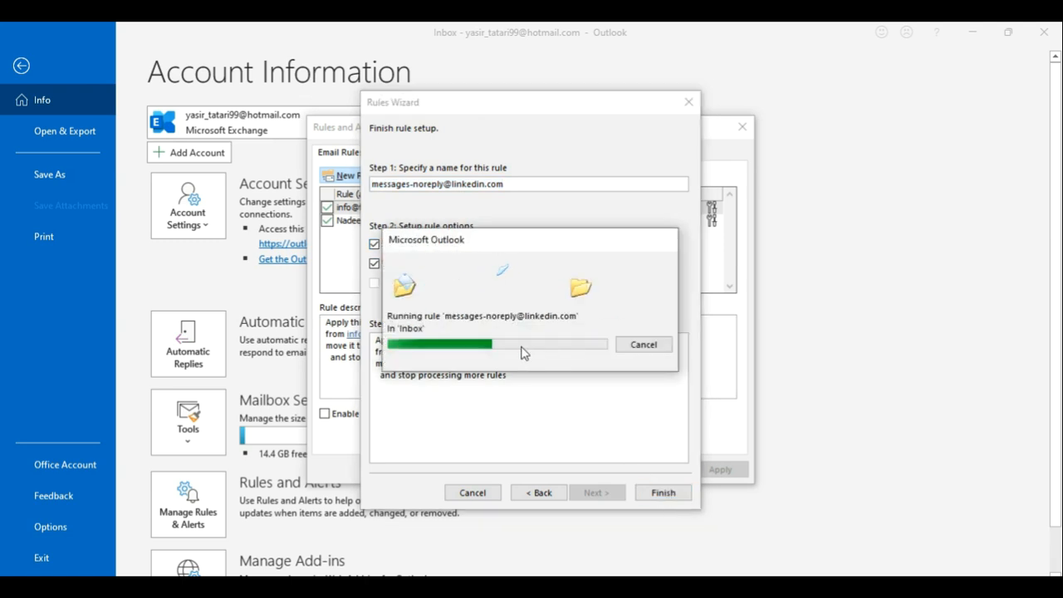
left_click(716, 470)
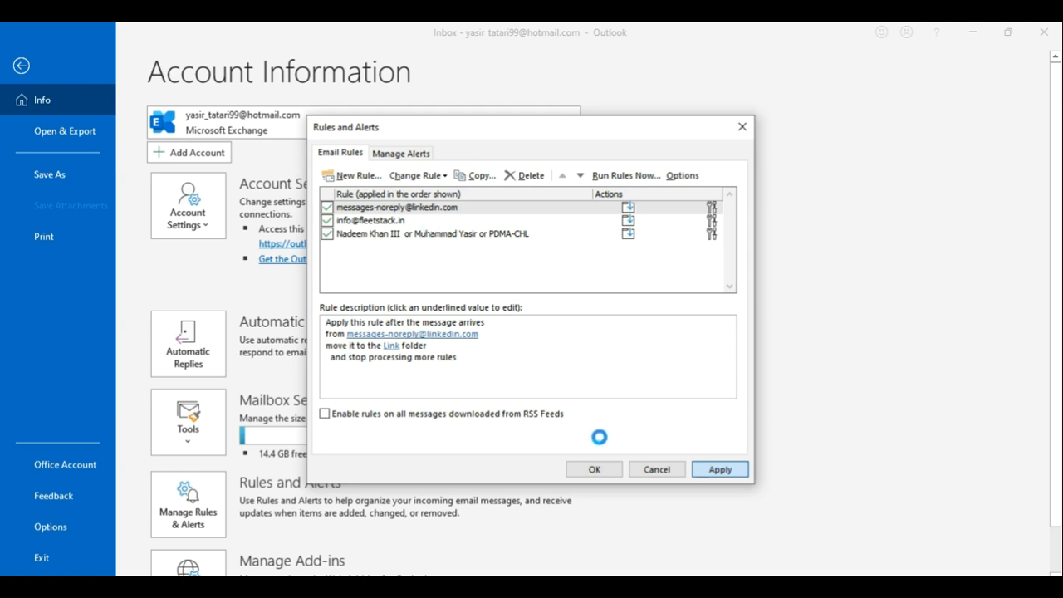
Step: Close Rules and Alerts, open the Link folder with 77 LinkedIn emails, and advance the slide show to slide 9
left_click(595, 468)
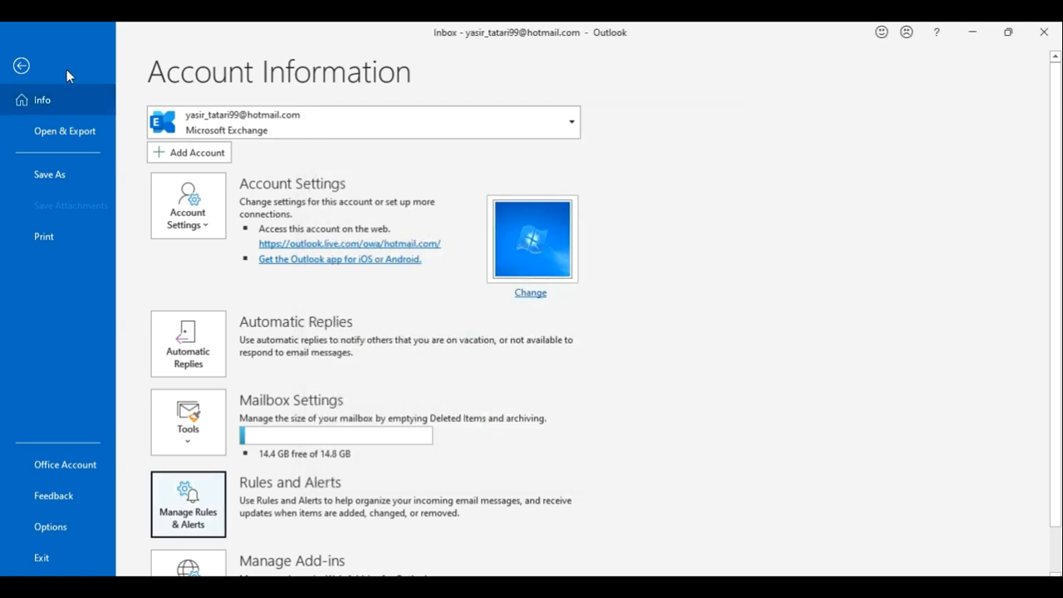
left_click(20, 65)
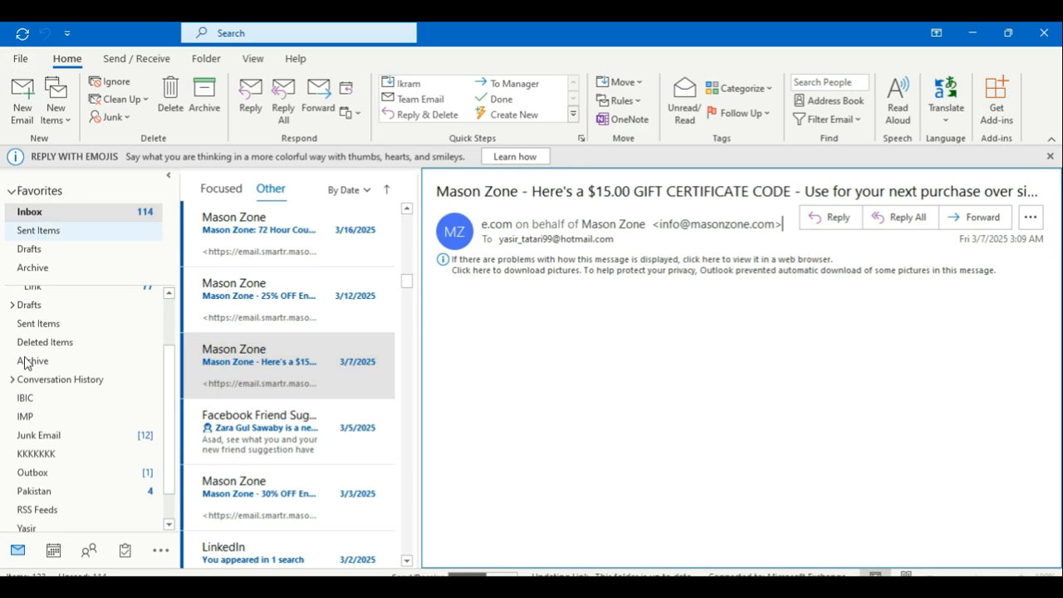
scroll(169, 327, "up", 2)
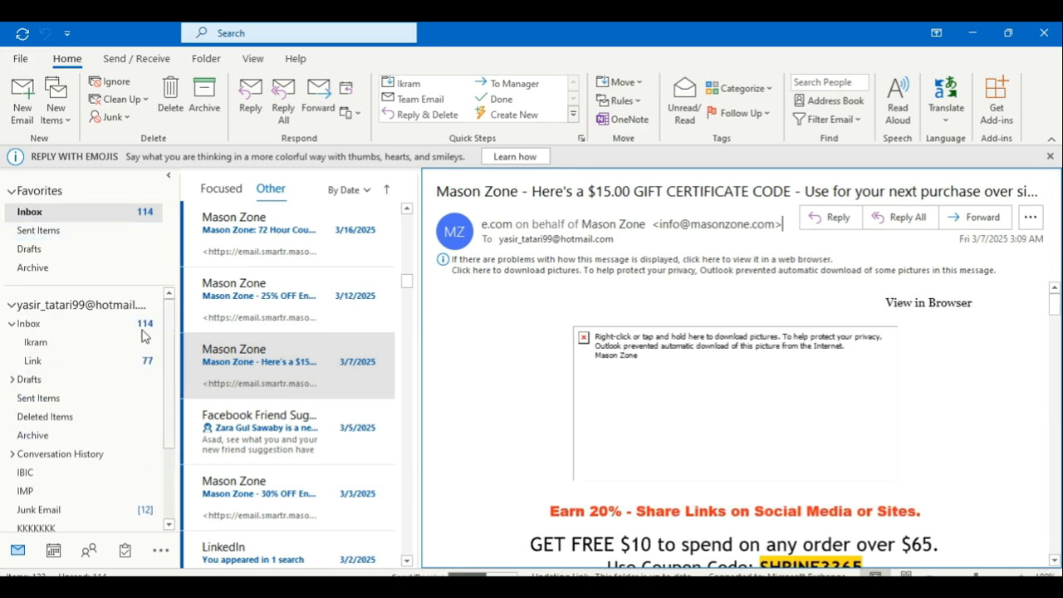
left_click(45, 365)
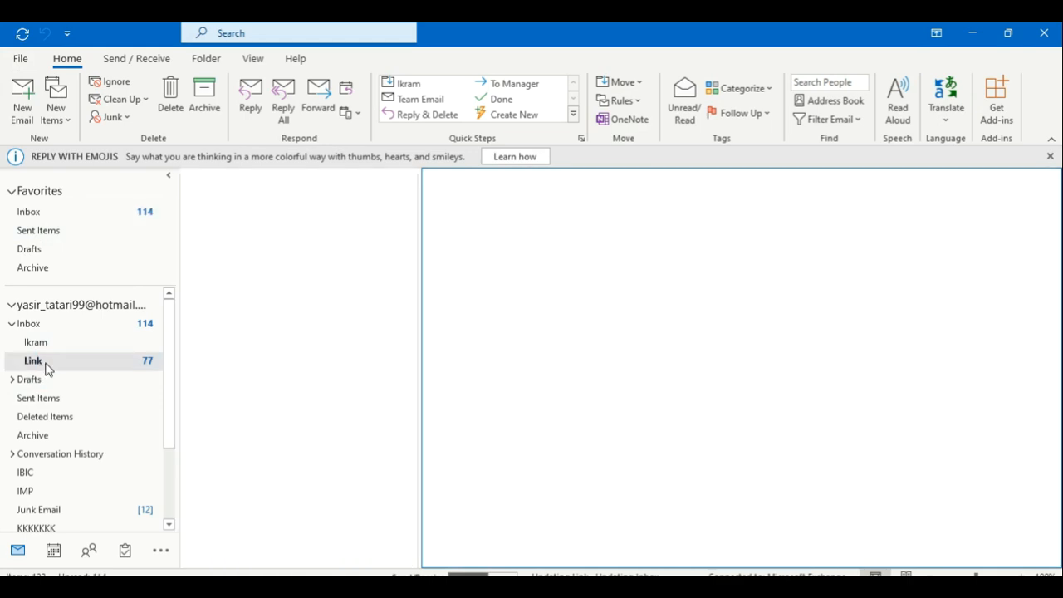
left_click_drag(406, 217, 414, 549)
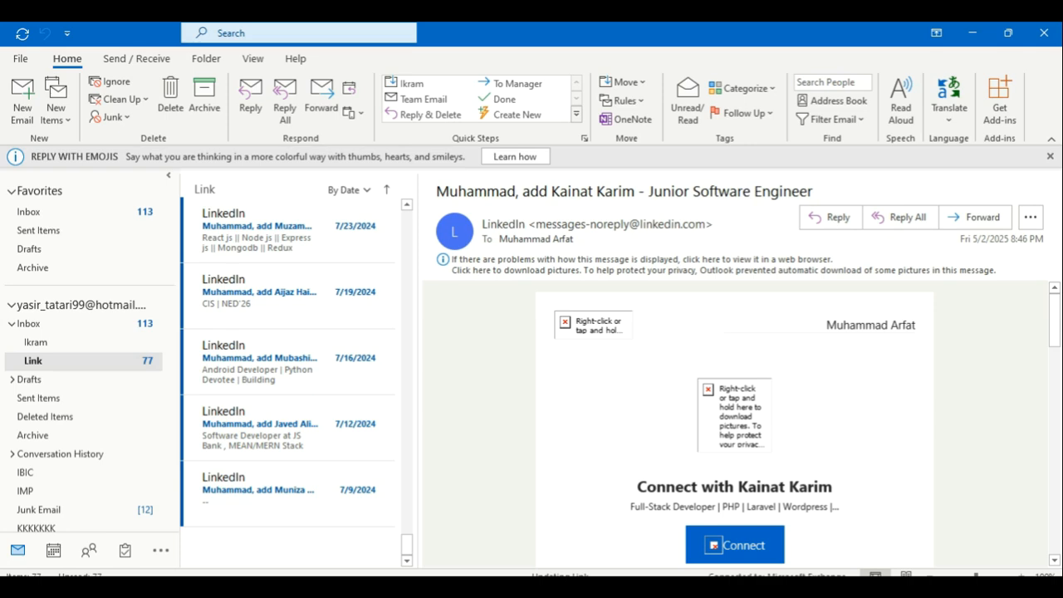
key("alt+Tab")
key("Right")
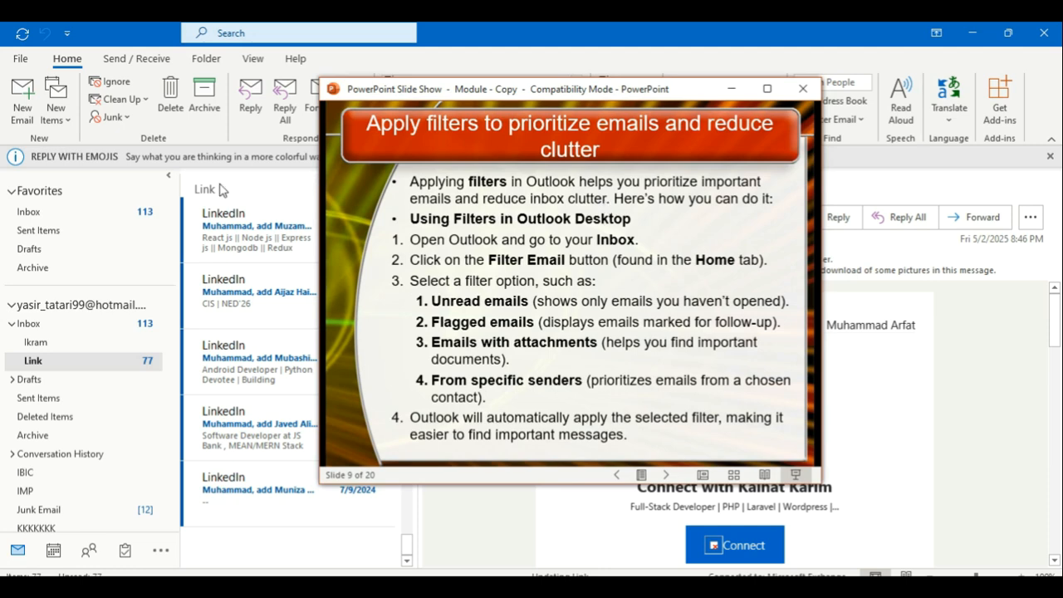
Step: Bring Outlook's Inbox back in front, showing the Saudi Business Visa email
left_click(81, 325)
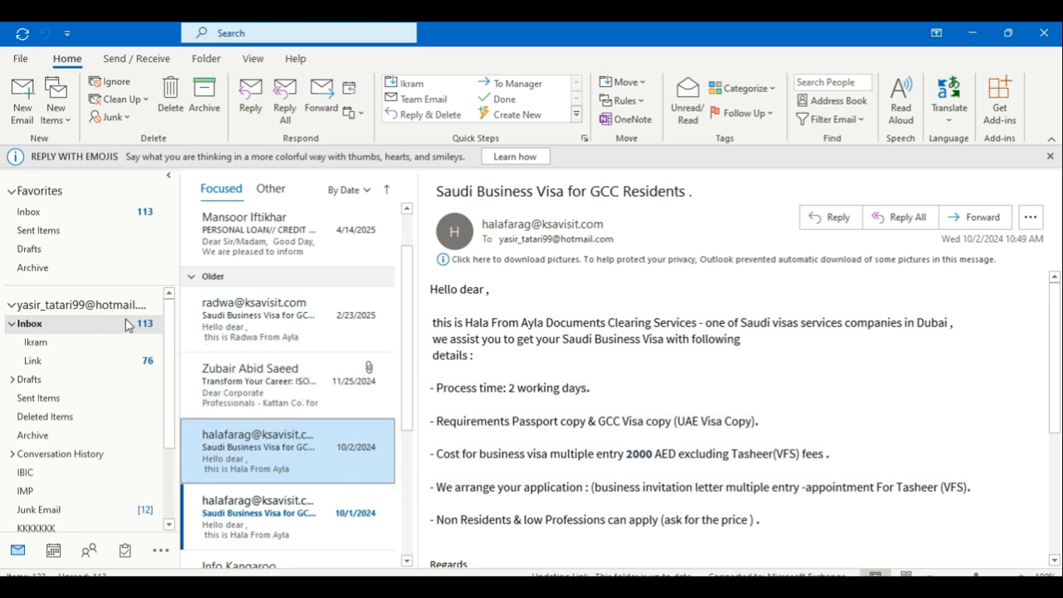
Step: Collapse the Inbox subfolders, filter the list to unread mail, and open then close the Saudi Business Visa email
left_click(12, 331)
left_click_drag(406, 254, 424, 196)
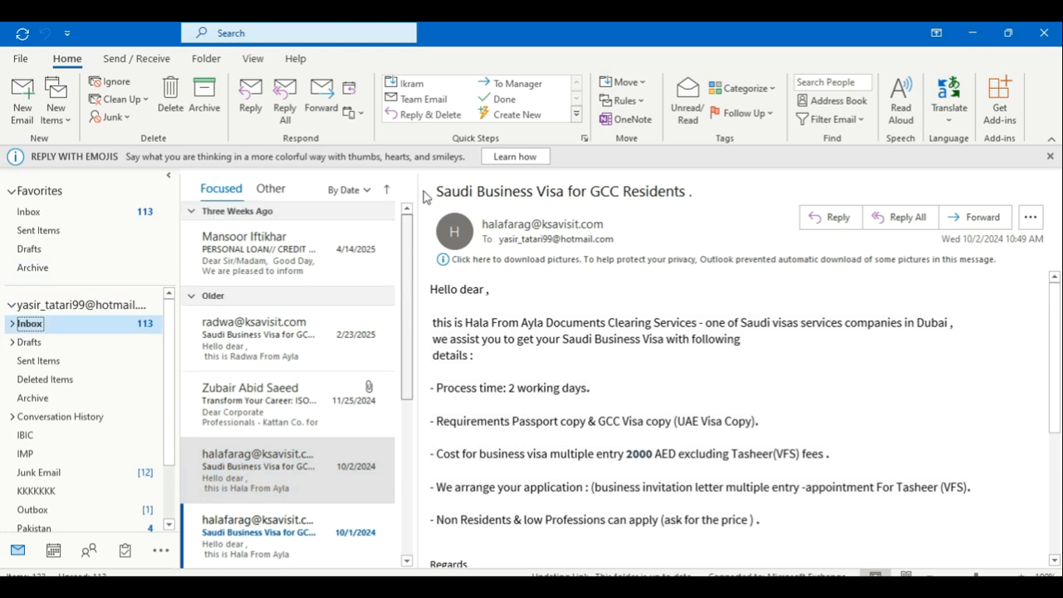
right_click(242, 205)
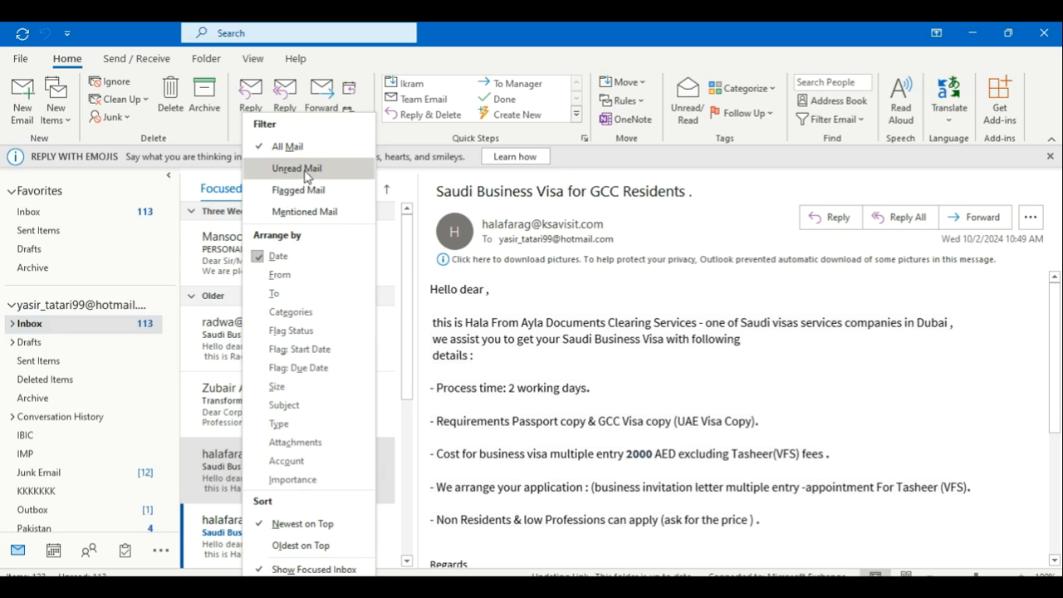
left_click(307, 171)
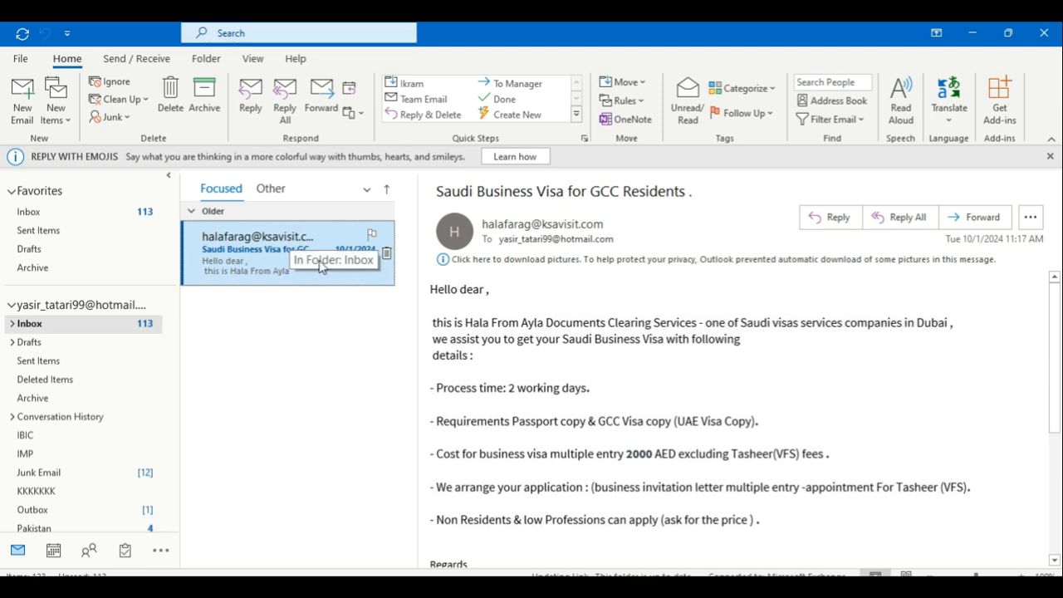
double_click(319, 260)
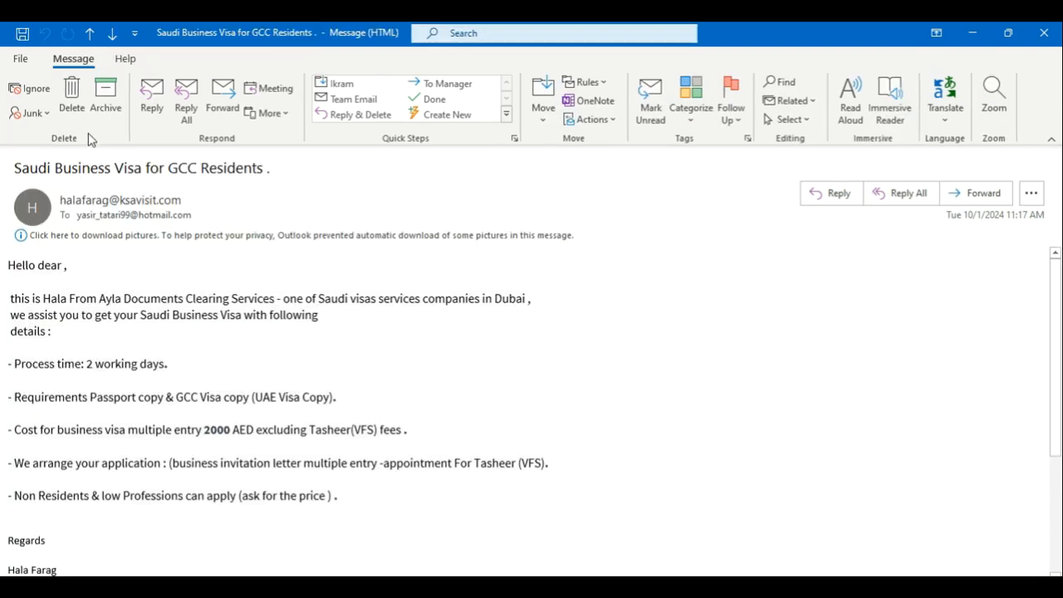
left_click(1043, 33)
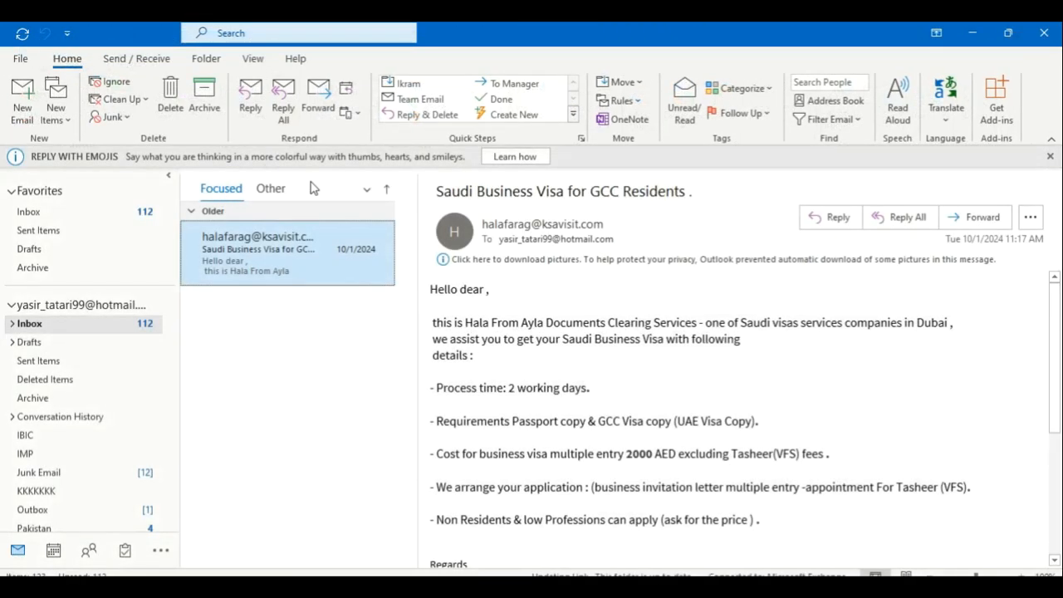
Step: In the Other tab, select all messages and try arranging by Subject, Date, then From
left_click(267, 198)
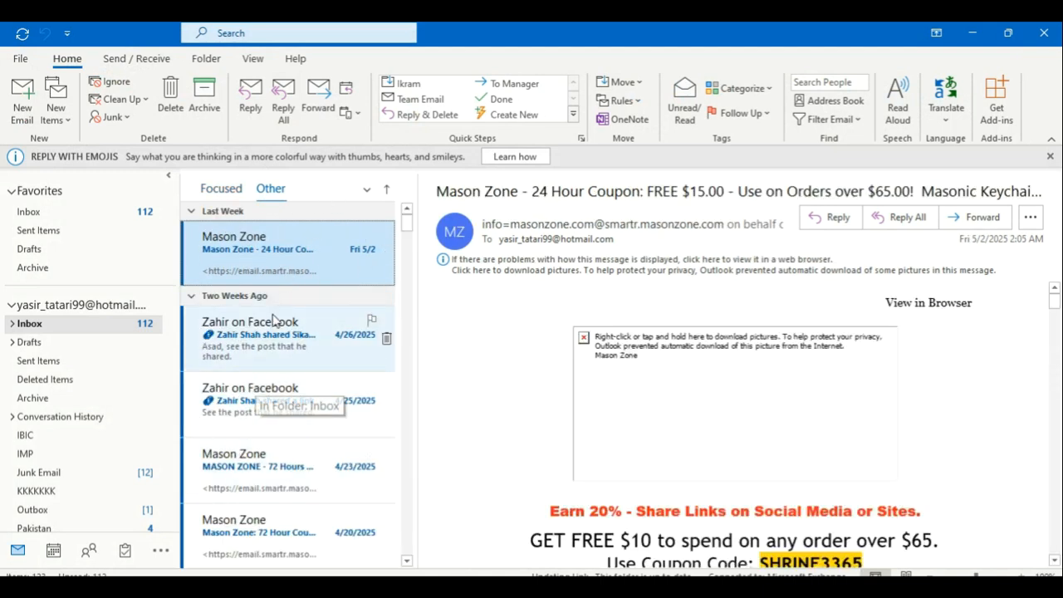
key("ctrl+a")
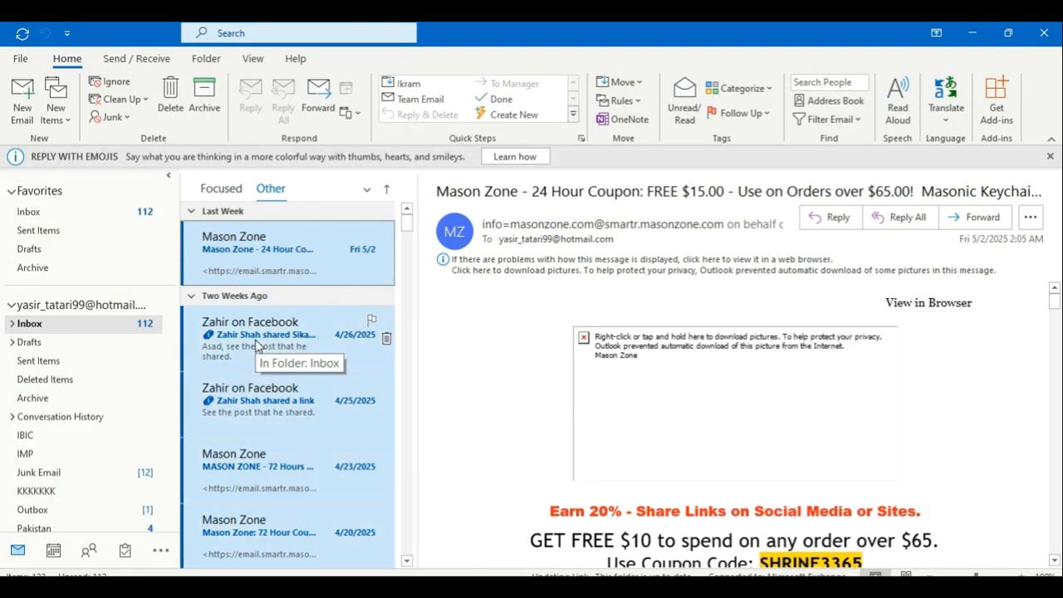
left_click(371, 192)
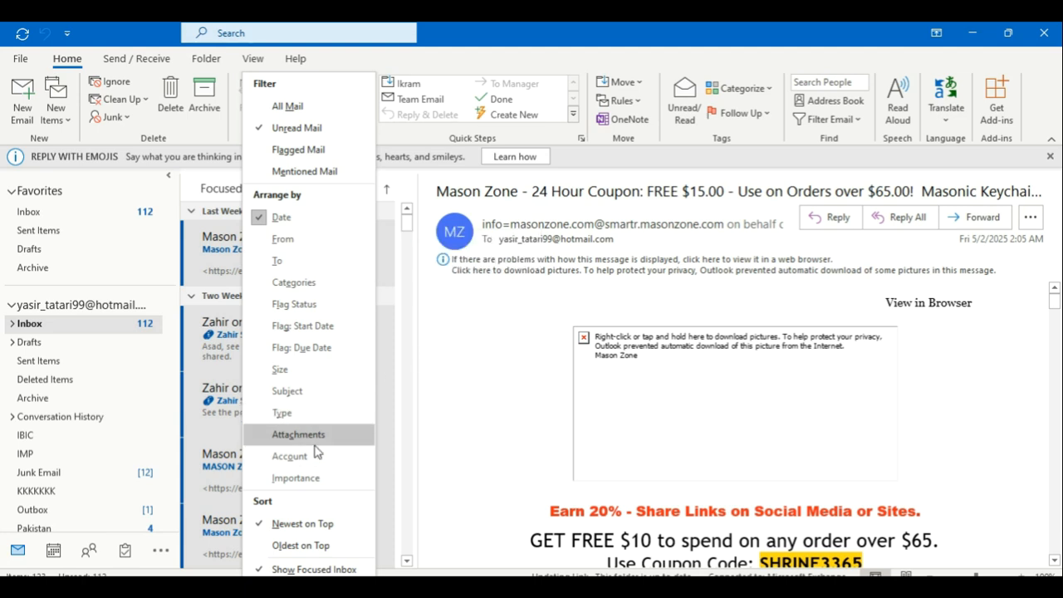
left_click(322, 390)
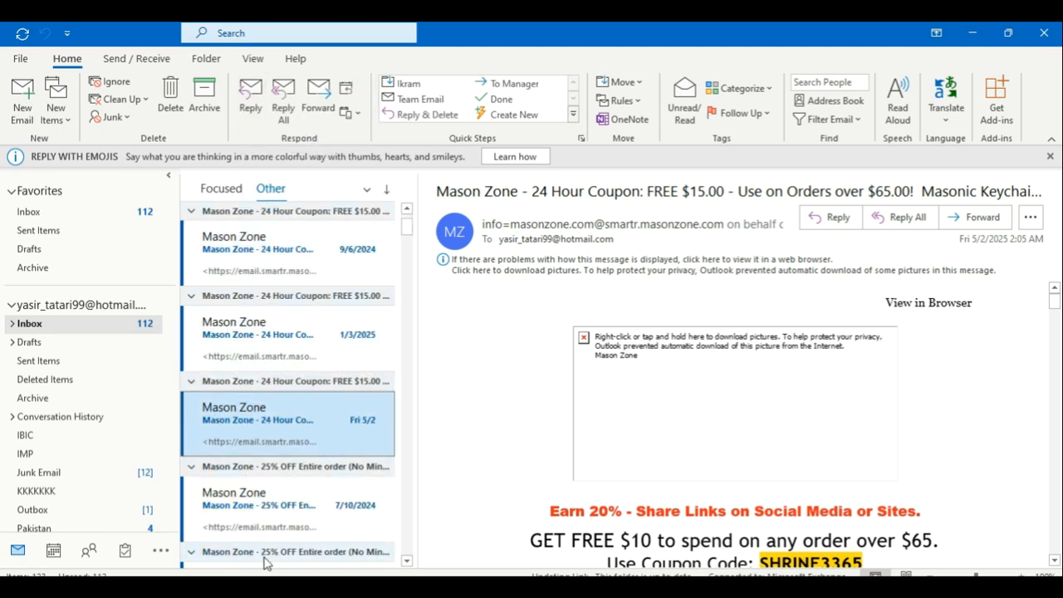
left_click(363, 186)
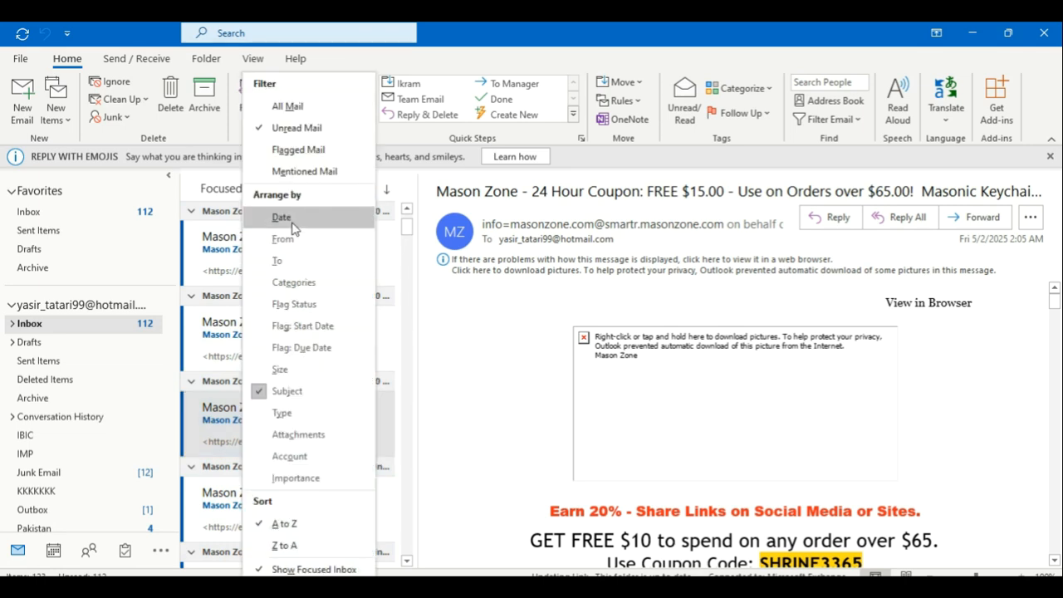
left_click(291, 224)
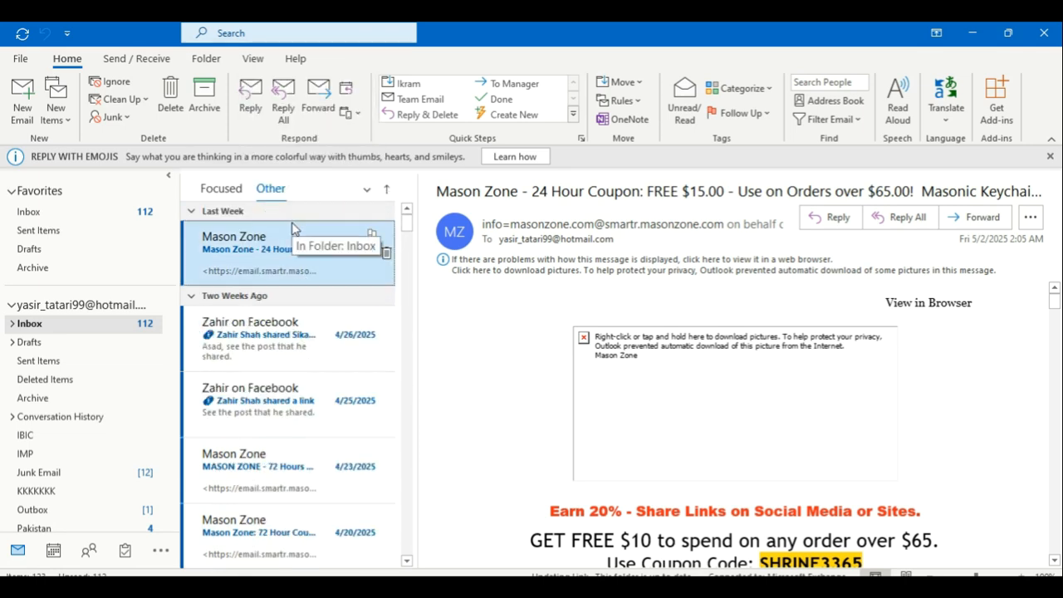
left_click(366, 189)
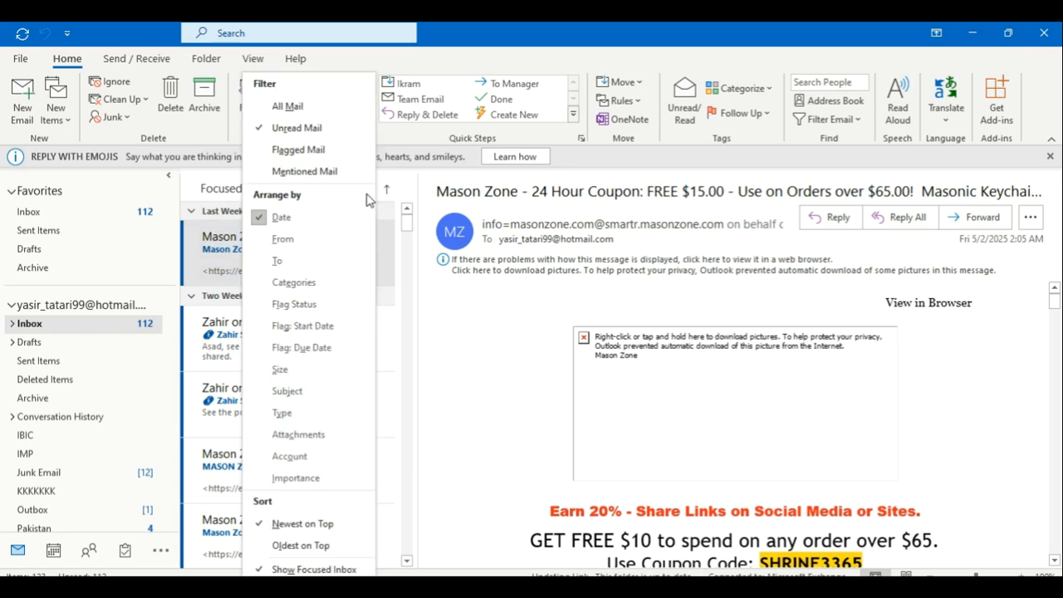
left_click(313, 240)
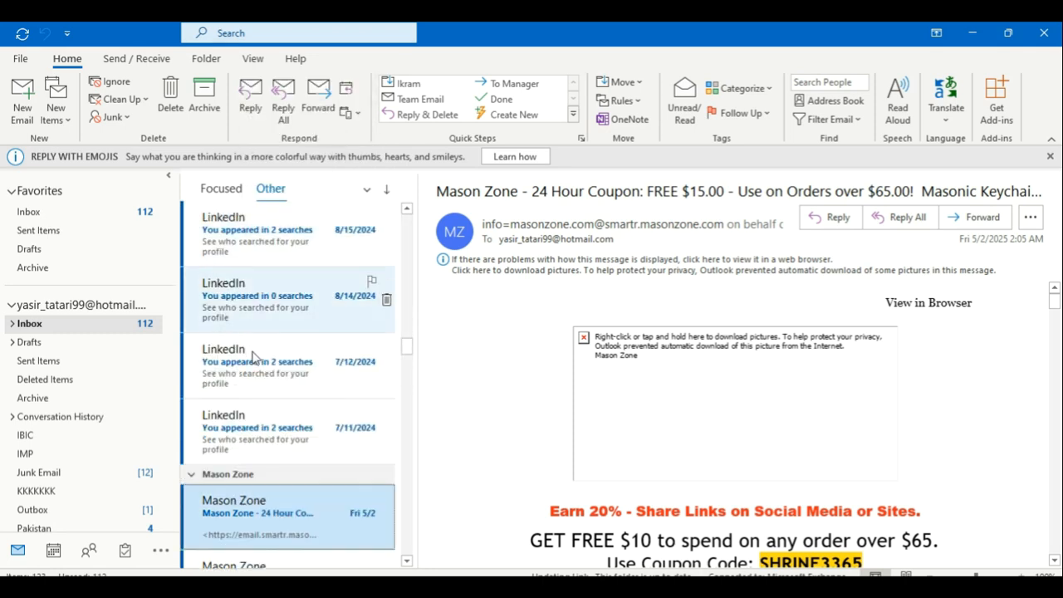
Step: Arrange the messages by To, then switch to the PowerPoint slide show
scroll(408, 338, "up", 5)
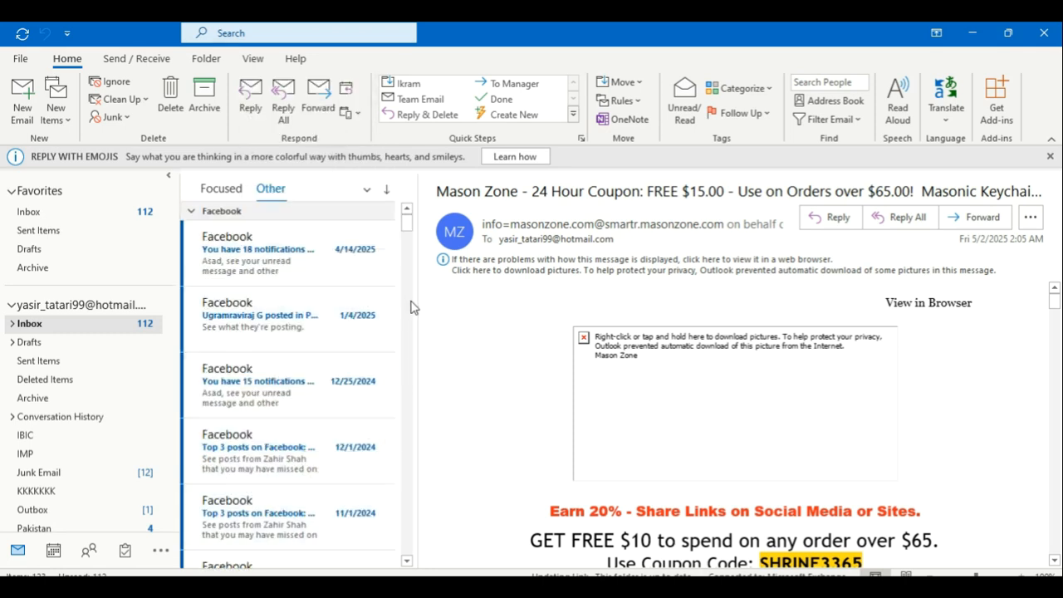
scroll(410, 304, "down", 5)
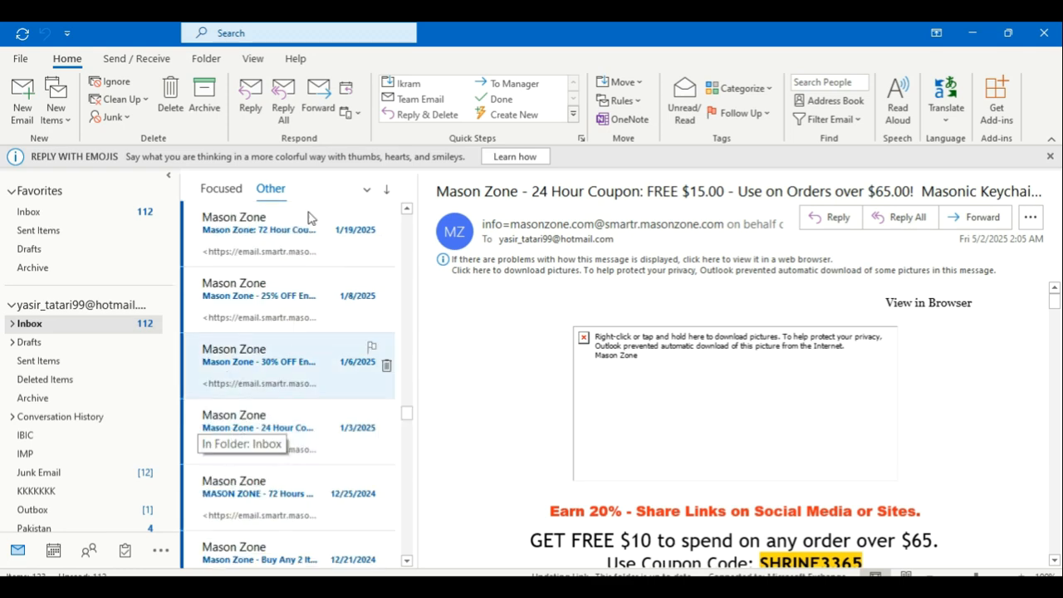
left_click(365, 191)
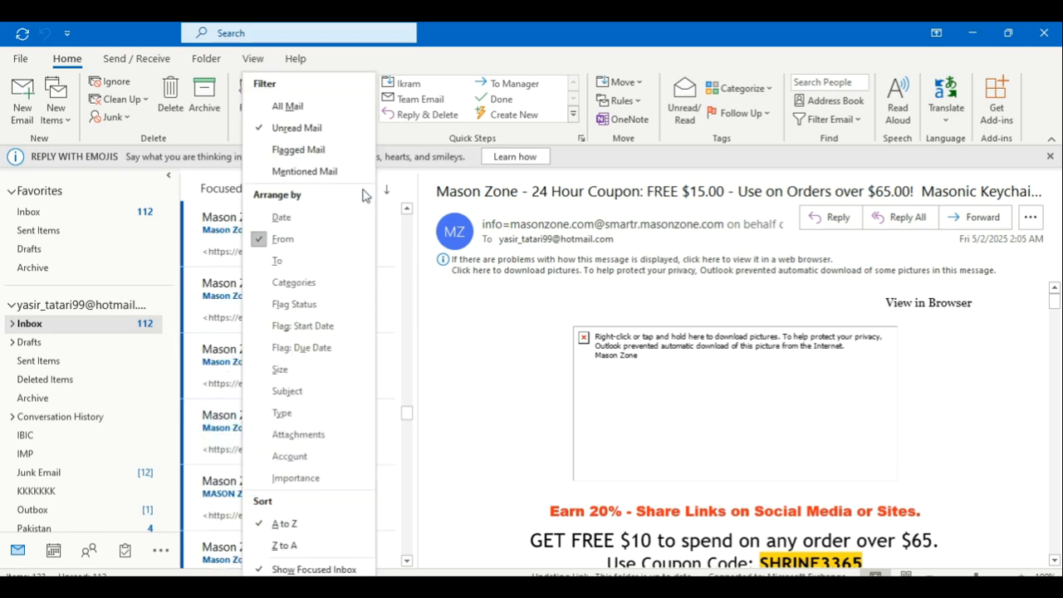
left_click(277, 260)
left_click(358, 191)
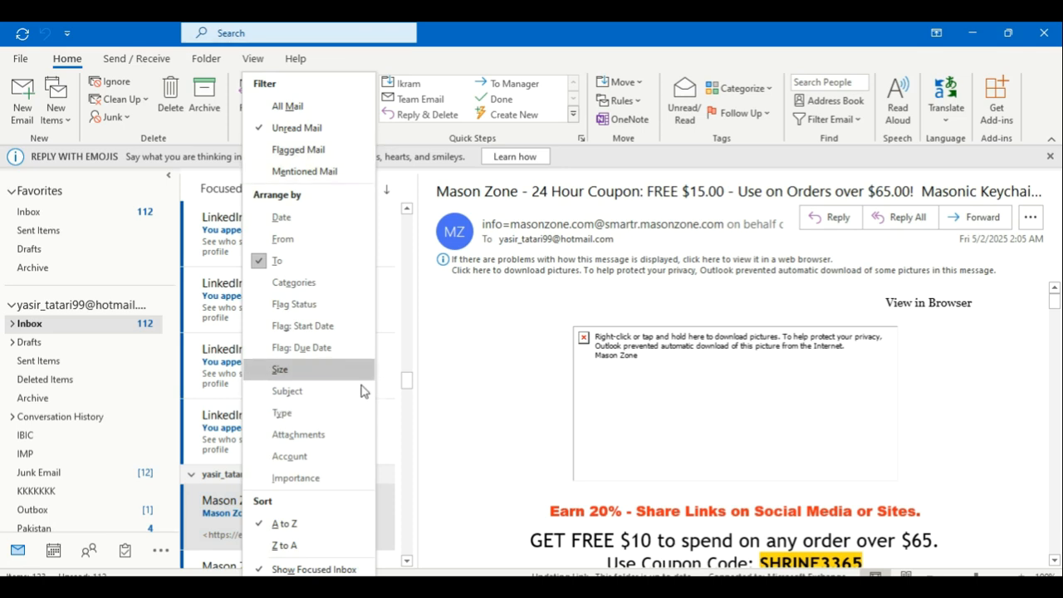
key("alt+Tab")
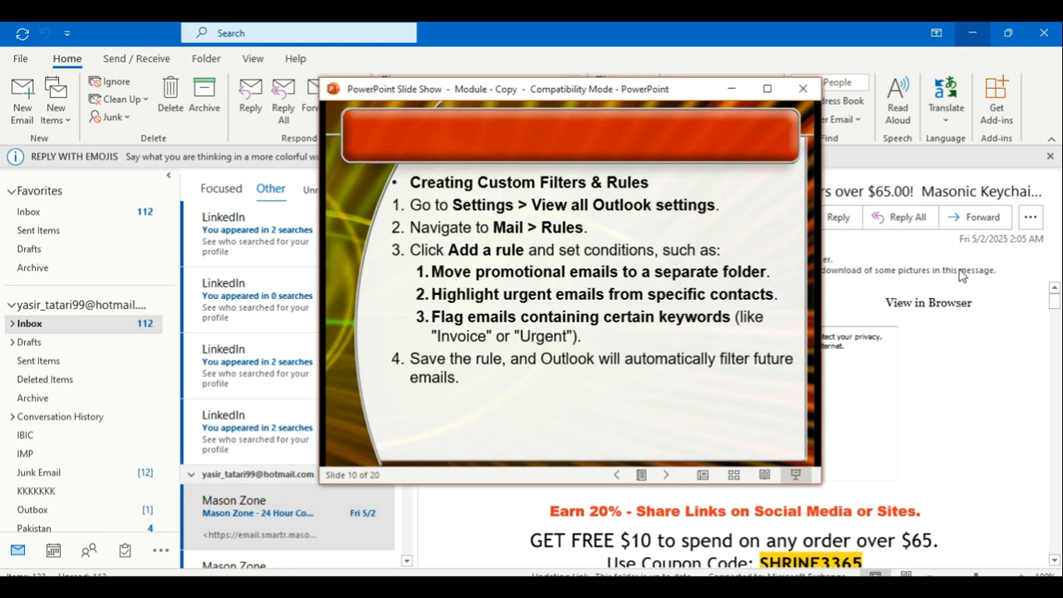
Step: Bring Outlook's unread Inbox, showing the Mason Zone coupon email, back in front
left_click(934, 182)
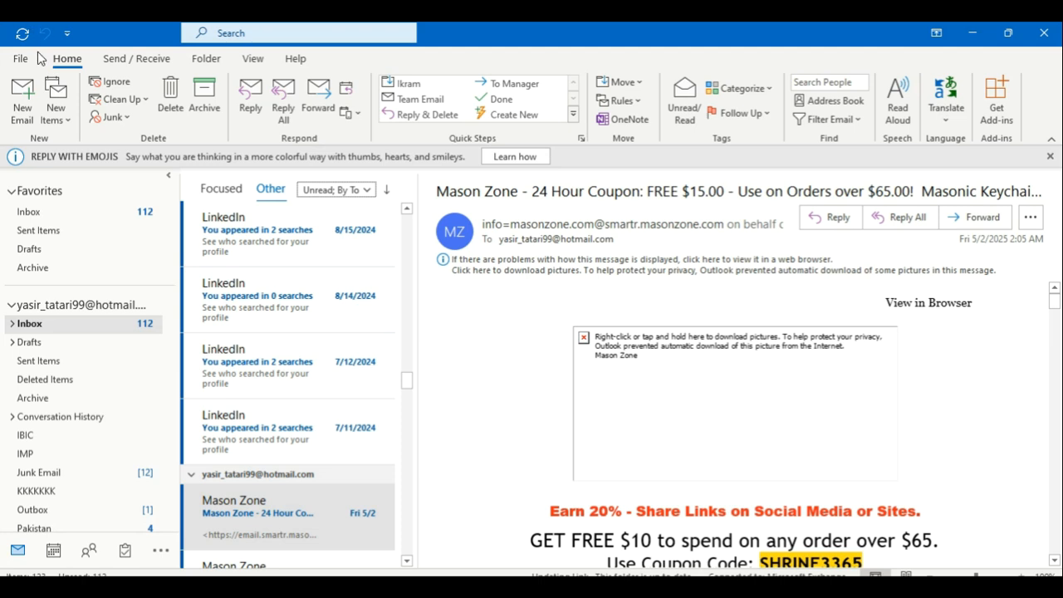
Step: Open a new email with Bcc shown, pick the account's own address as sender, then hide From
left_click(23, 98)
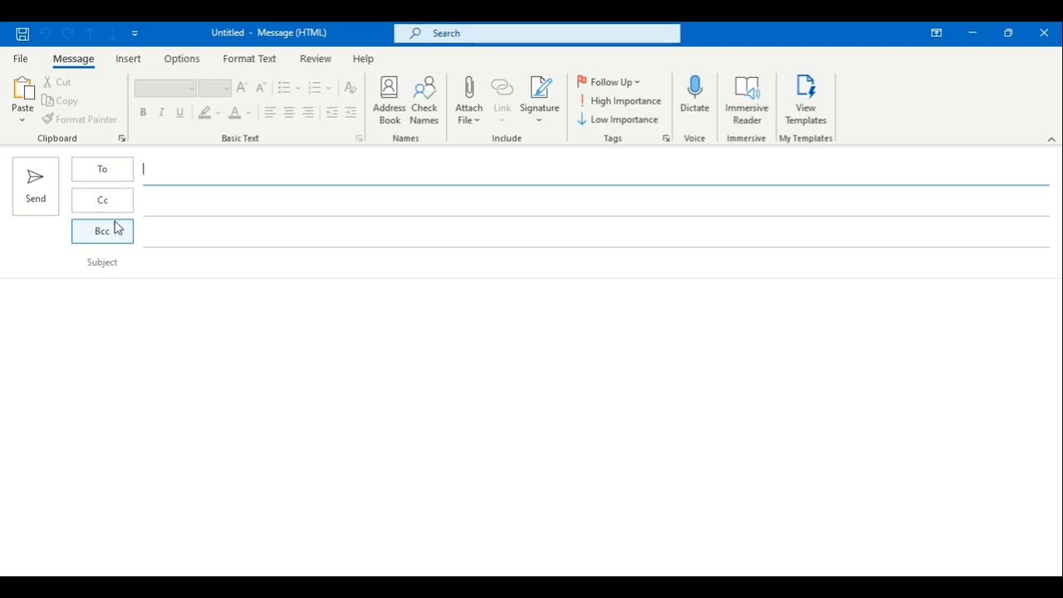
left_click(182, 59)
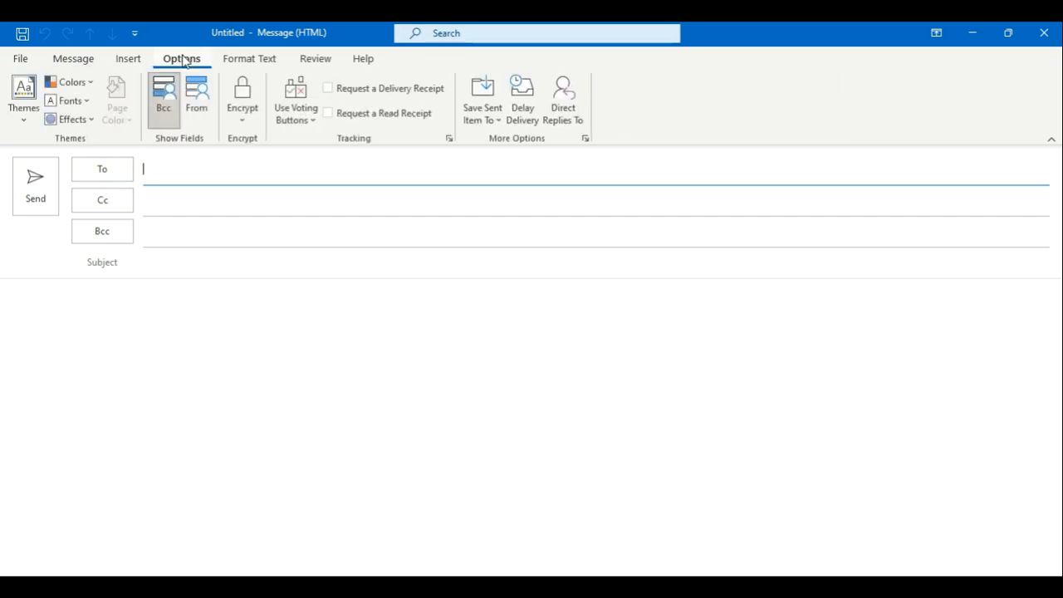
left_click(172, 119)
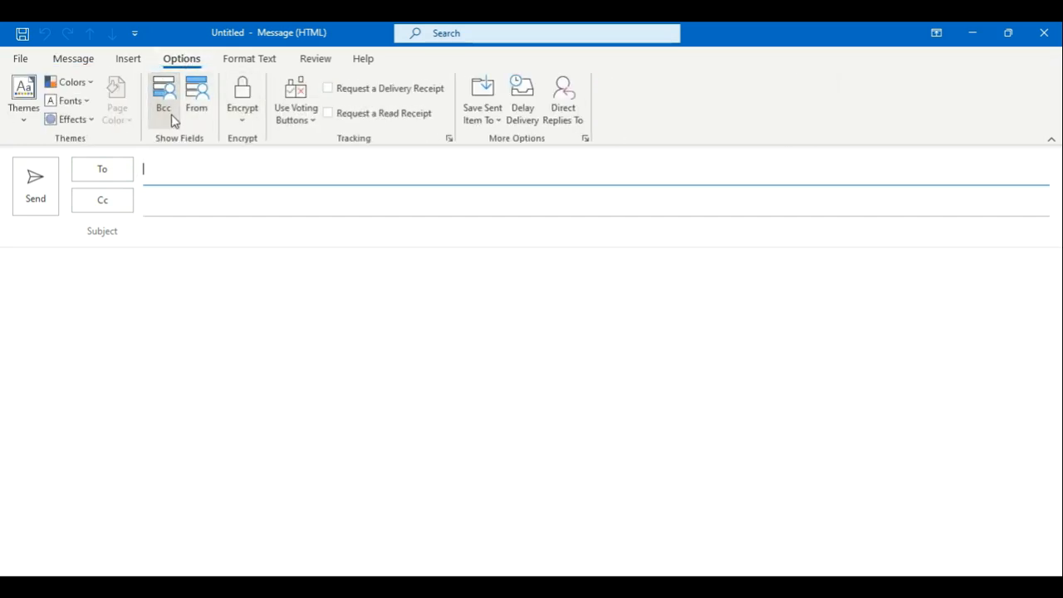
left_click(173, 118)
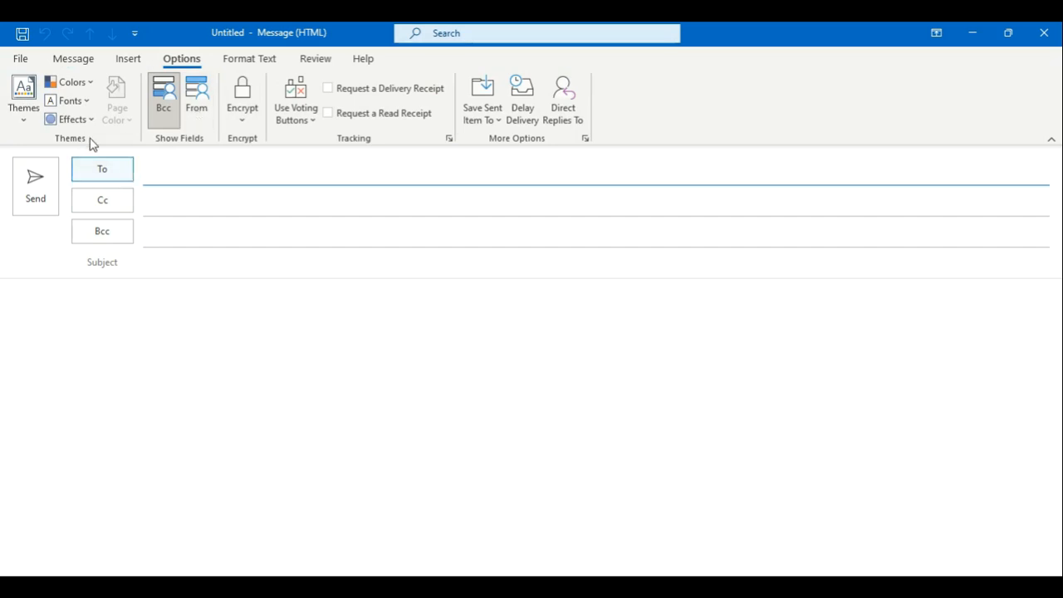
left_click(192, 115)
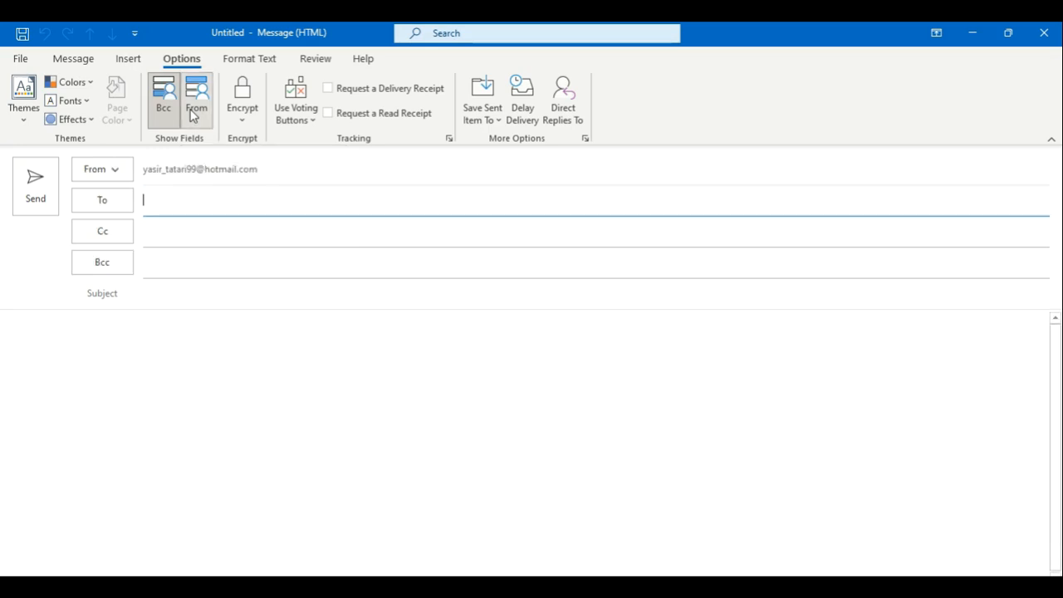
left_click(131, 172)
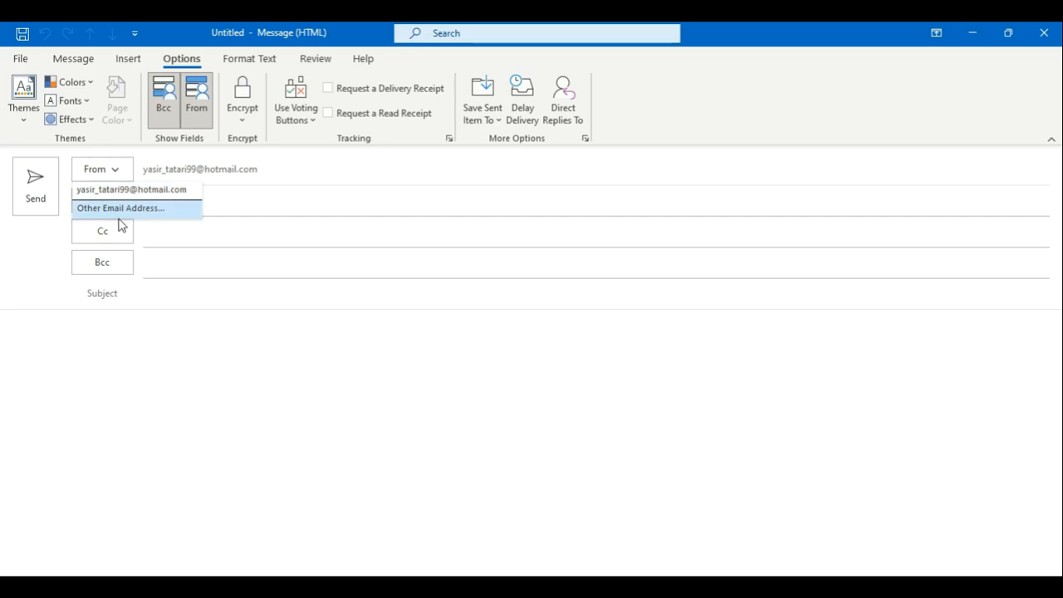
left_click(123, 190)
left_click(196, 106)
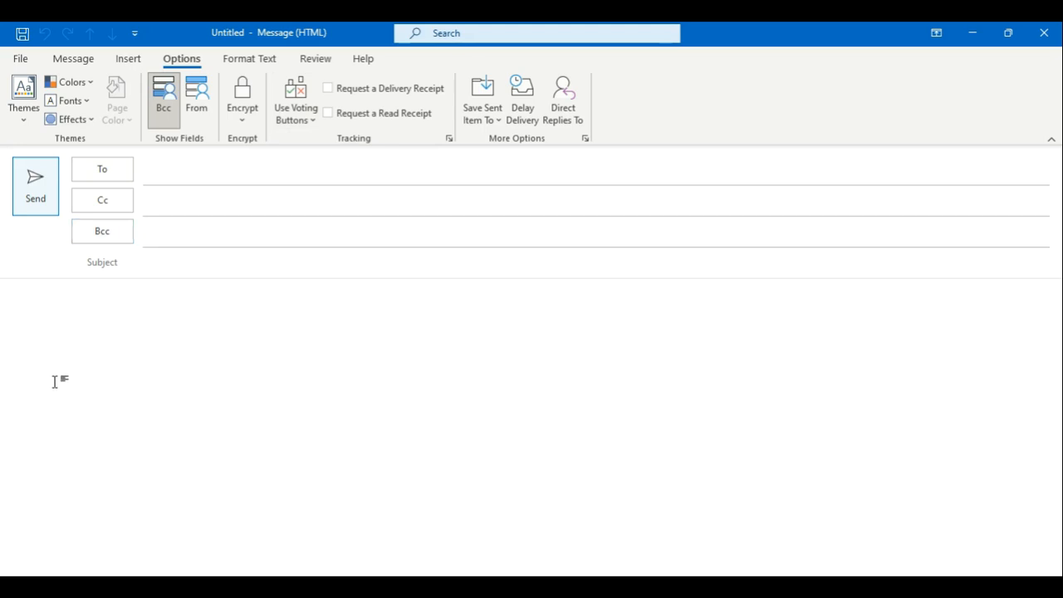
Step: Tick Request a Delivery Receipt and Request a Read Receipt for the new email
left_click(333, 99)
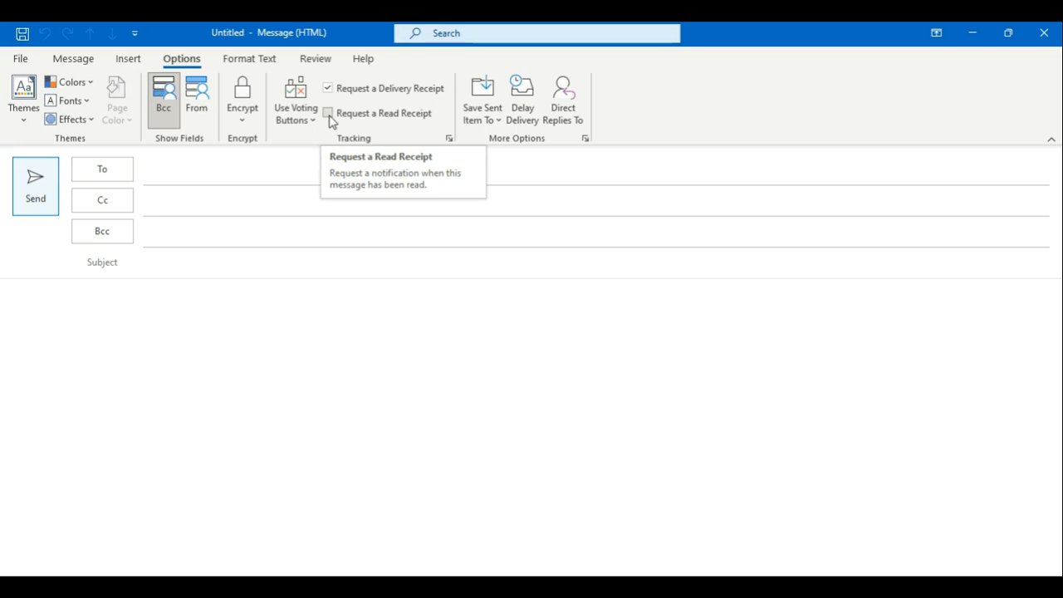
left_click(330, 116)
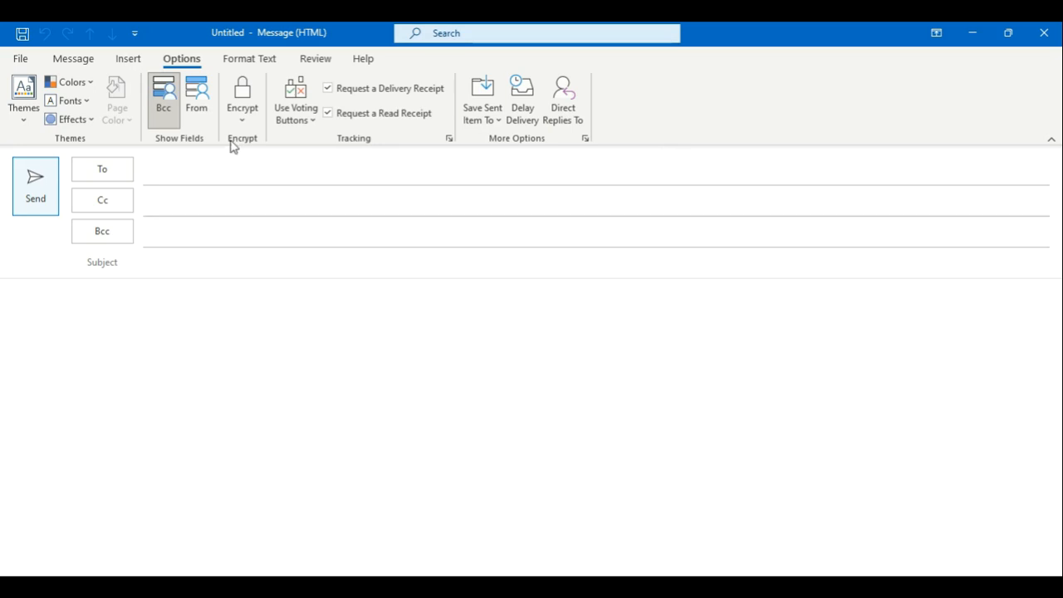
Step: Add a recent contact as the To recipient and a suggested contact in Cc
left_click(176, 183)
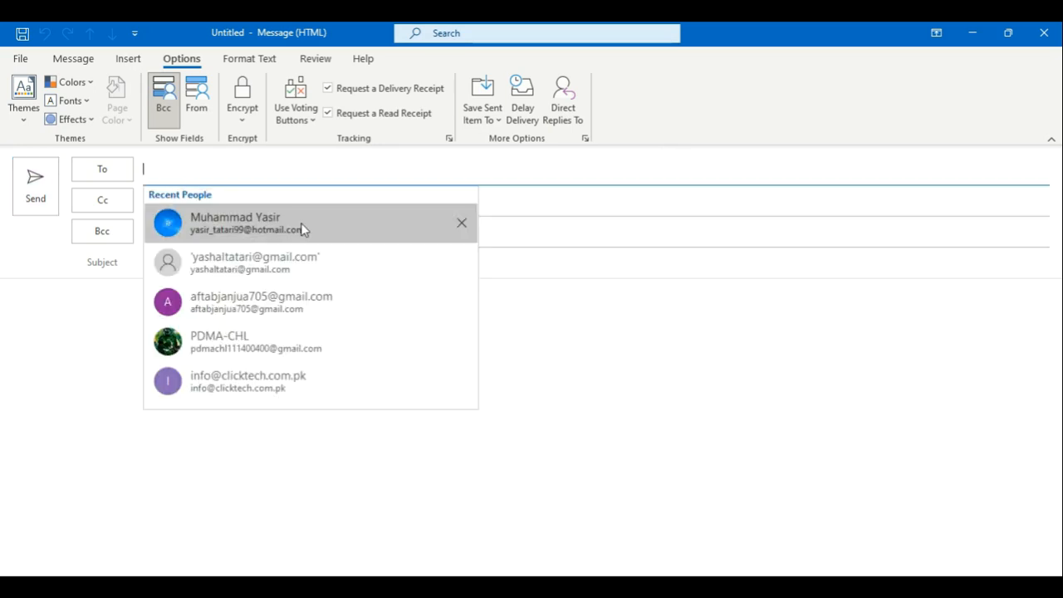
left_click(288, 281)
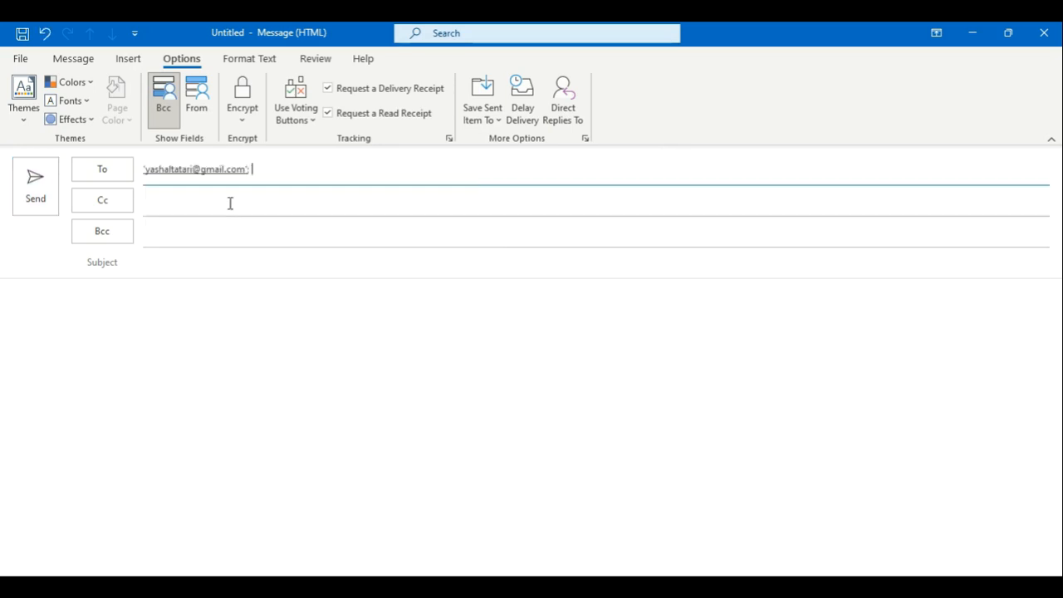
left_click(230, 204)
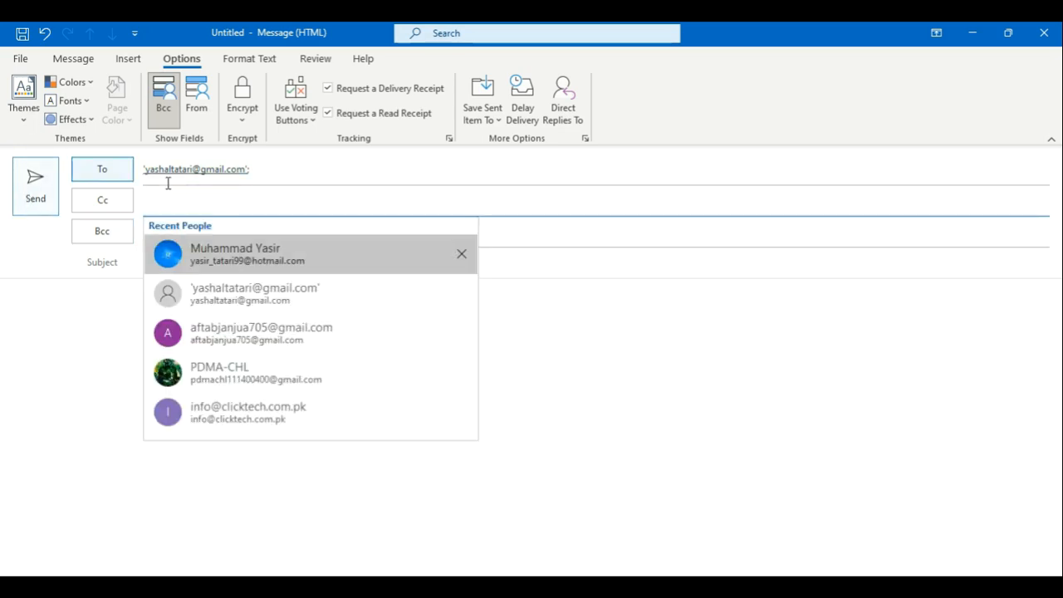
left_click(212, 331)
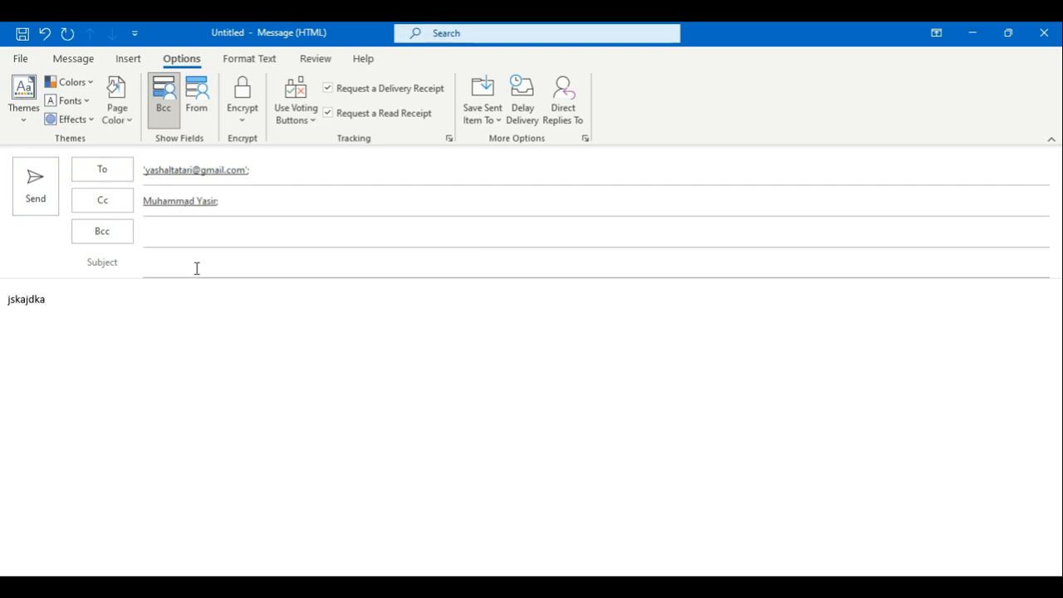
Step: Enter the subject 'Welcome' and select the body text jskajdka
left_click(196, 268)
type("W")
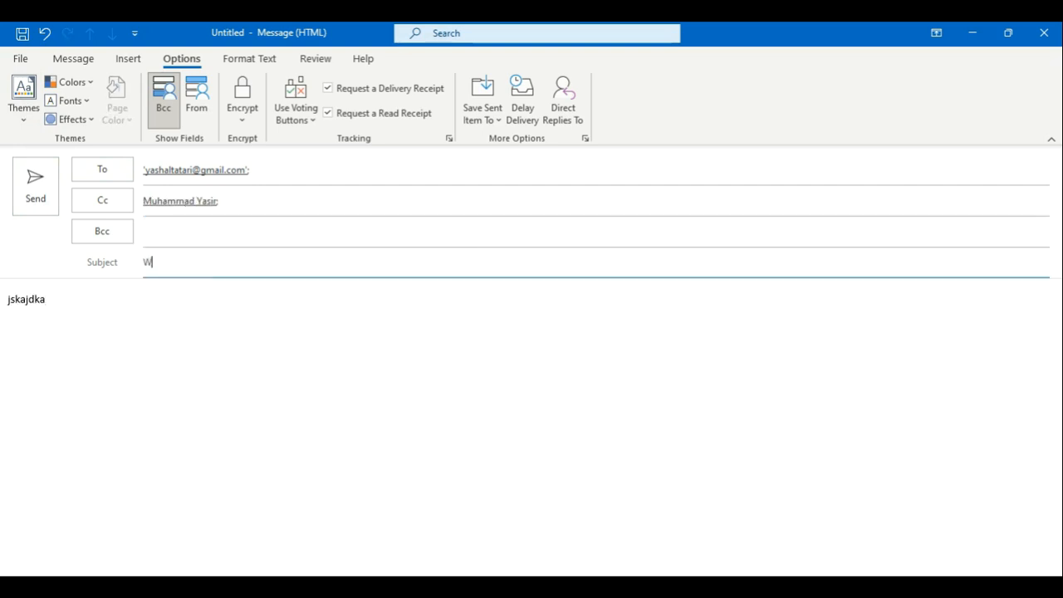
type("elcome")
left_click_drag(64, 304, 2, 304)
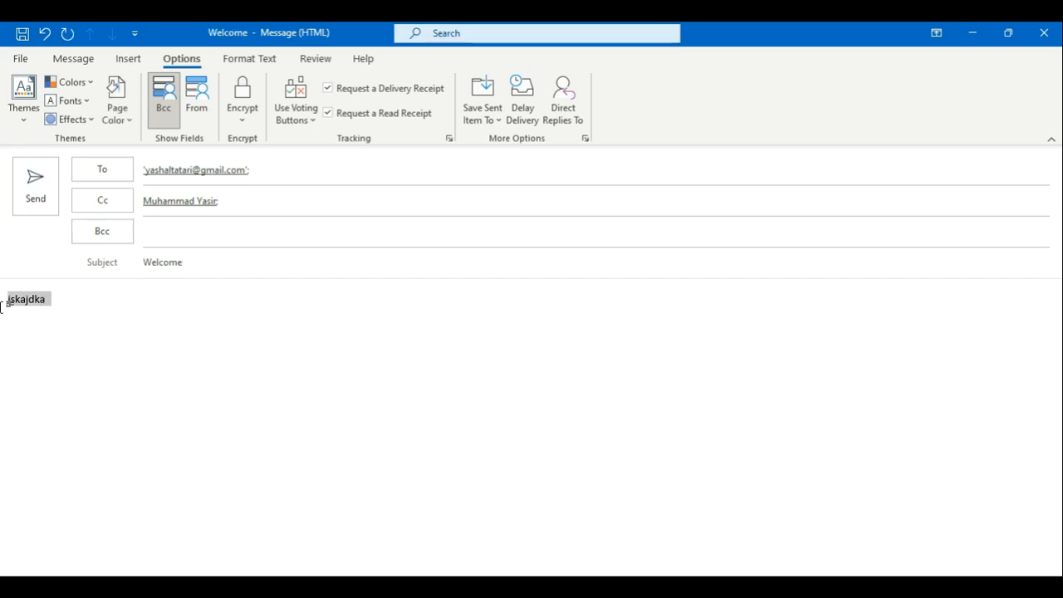
left_click(133, 59)
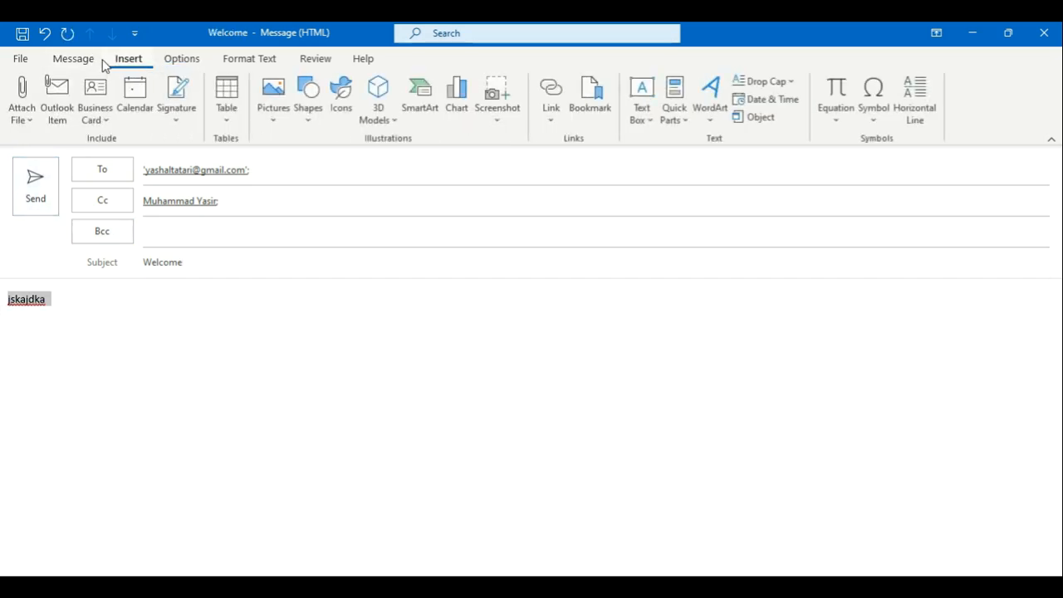
left_click(72, 59)
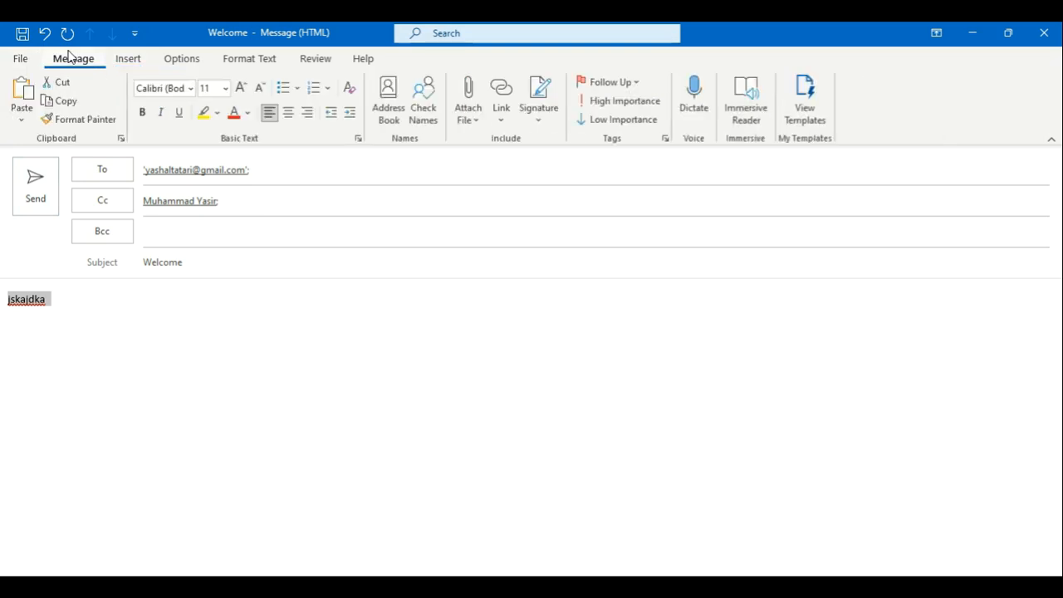
Step: Make the body text Jskajdka bold at 28 pt and add a new line below it
left_click(142, 113)
left_click(226, 89)
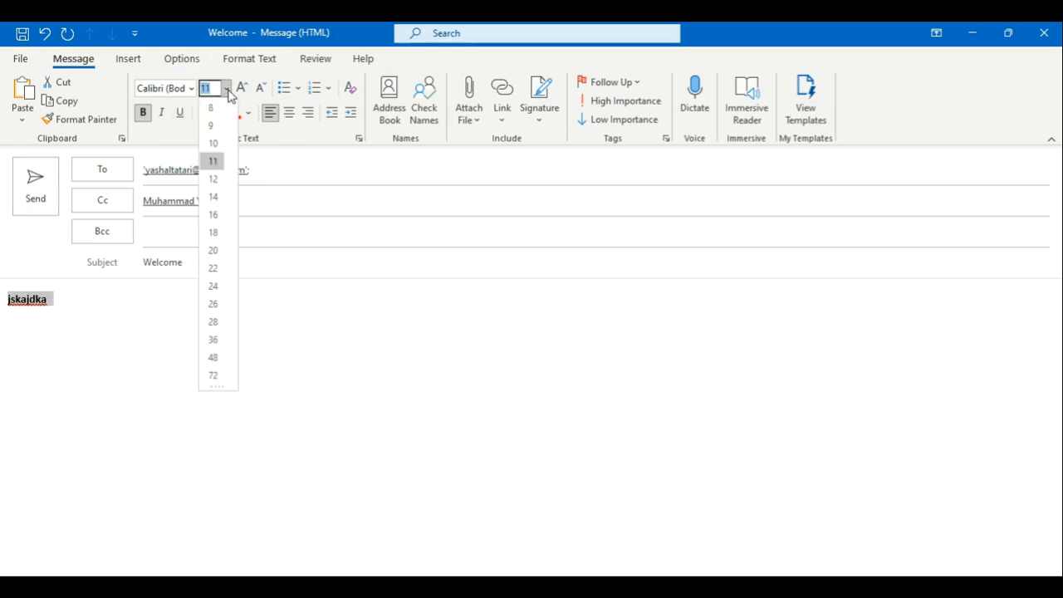
left_click(214, 323)
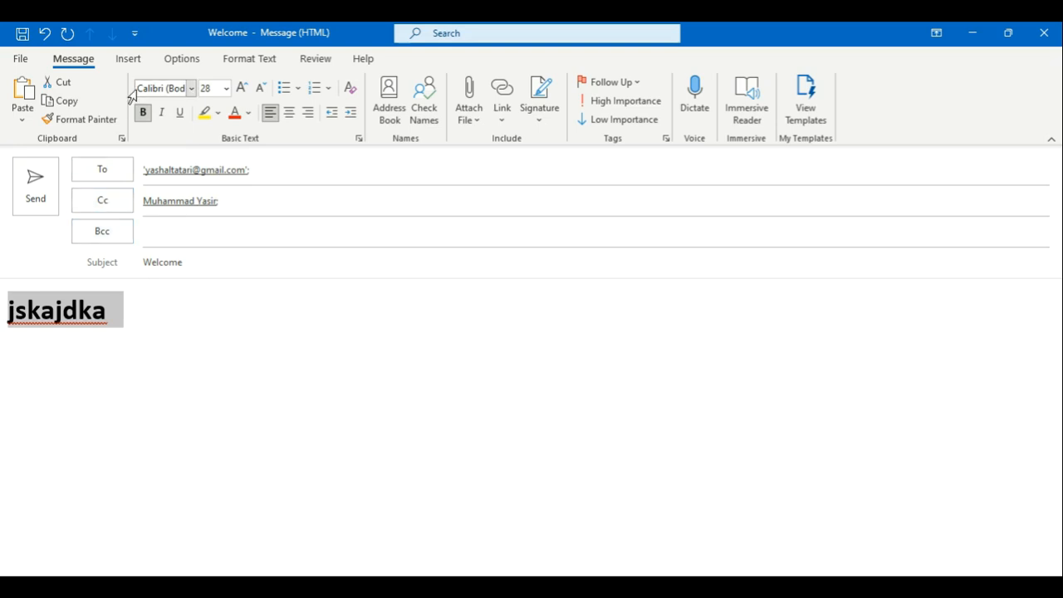
left_click(118, 357)
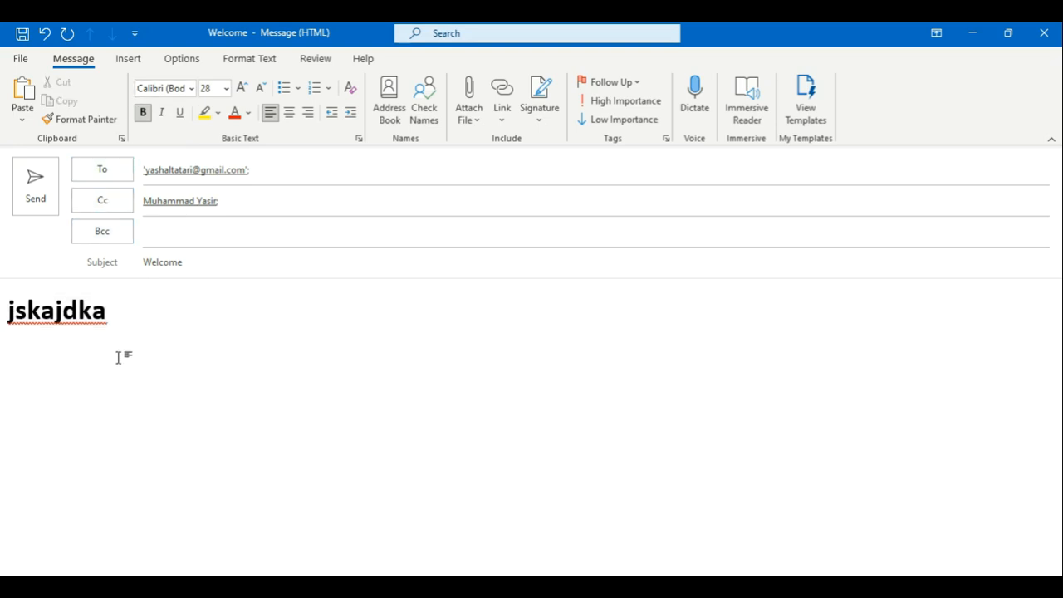
key("Return")
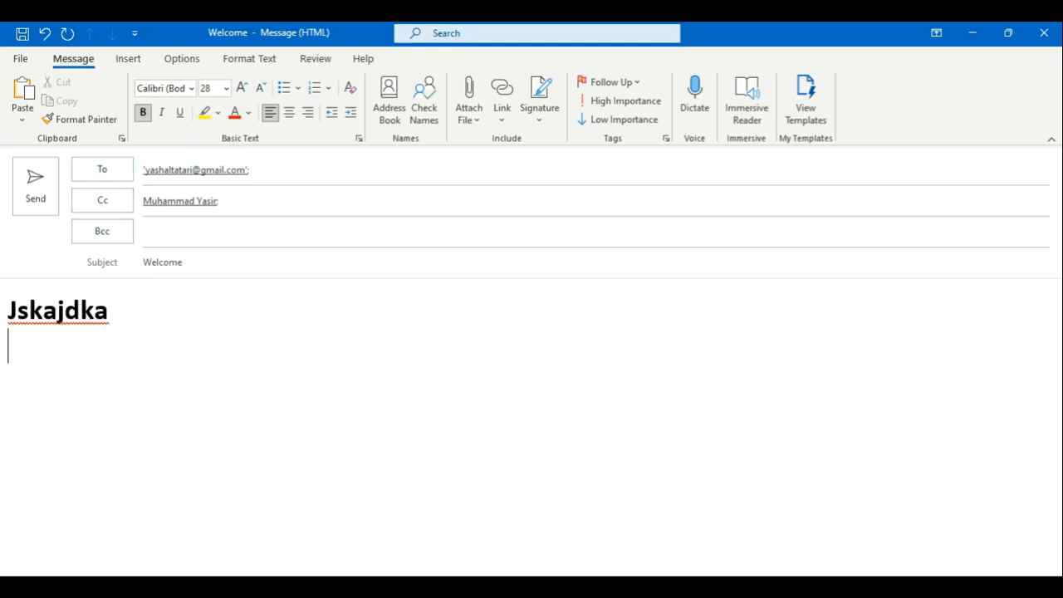
Step: Open the Table insertion choices and close them without inserting anything
left_click(133, 60)
left_click(223, 118)
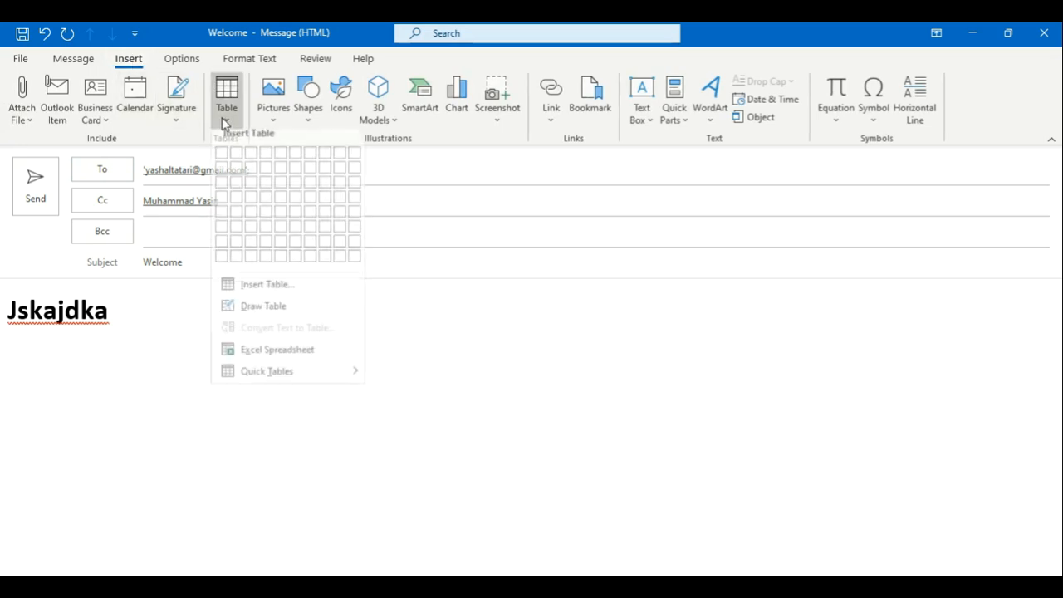
left_click(455, 269)
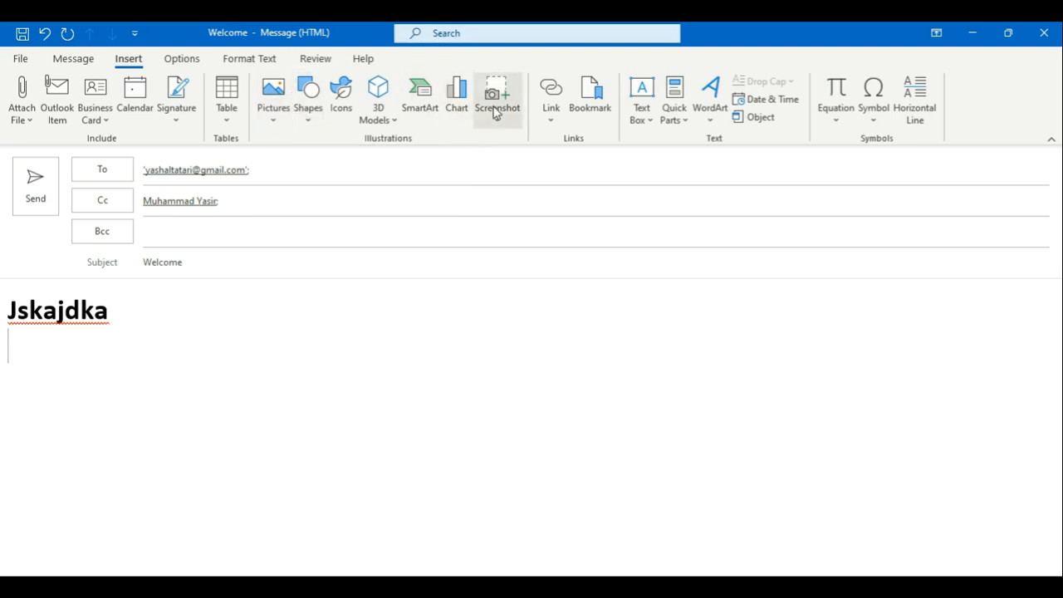
Step: Replace the body word Jskajdka with Pakistan and enlarge it to 90 pt
double_click(80, 307)
type("Pakistan")
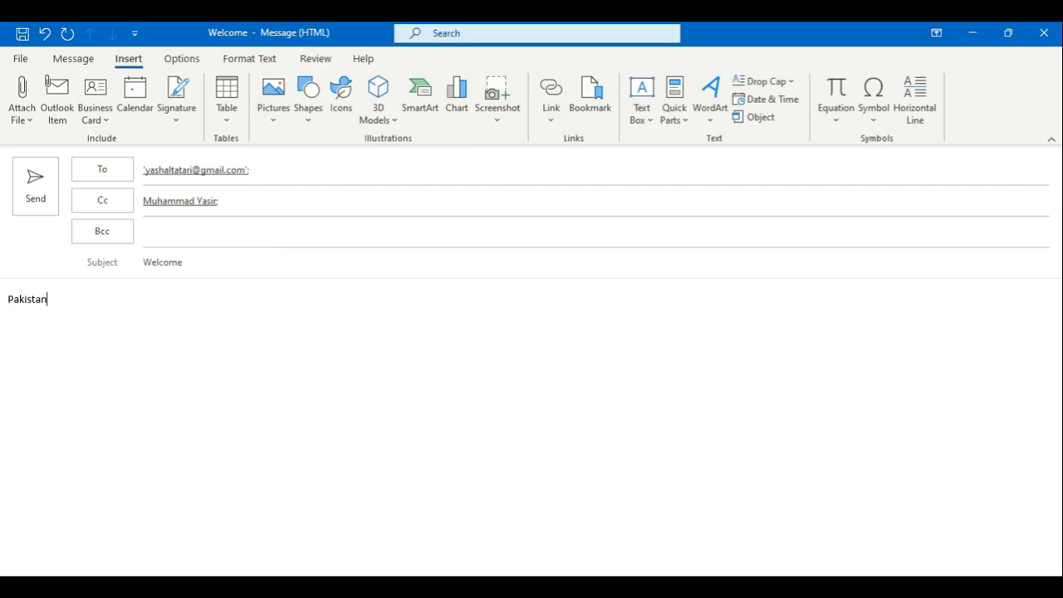
key("ctrl+a")
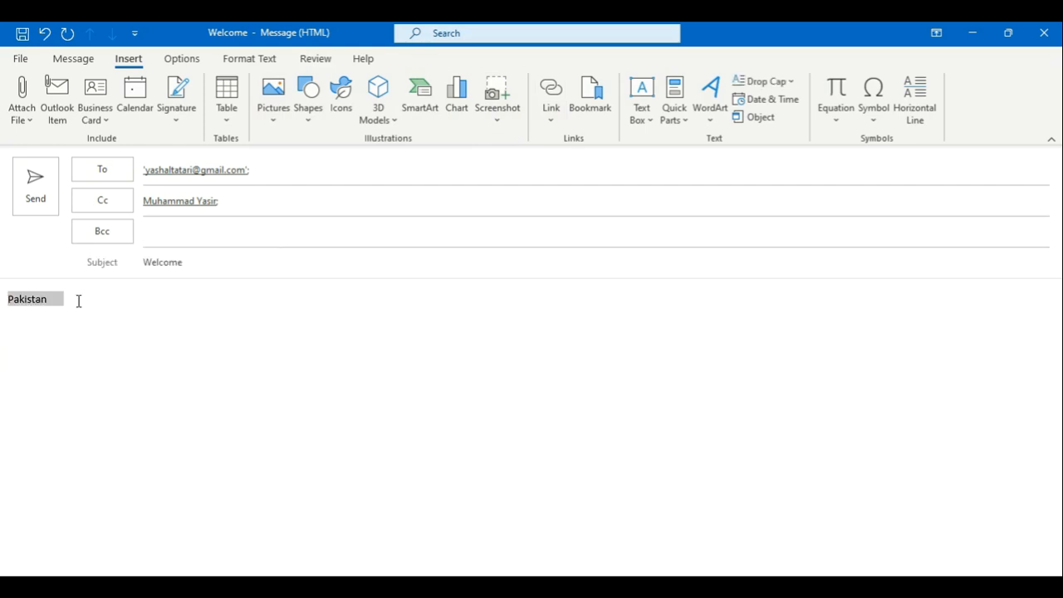
left_click(73, 58)
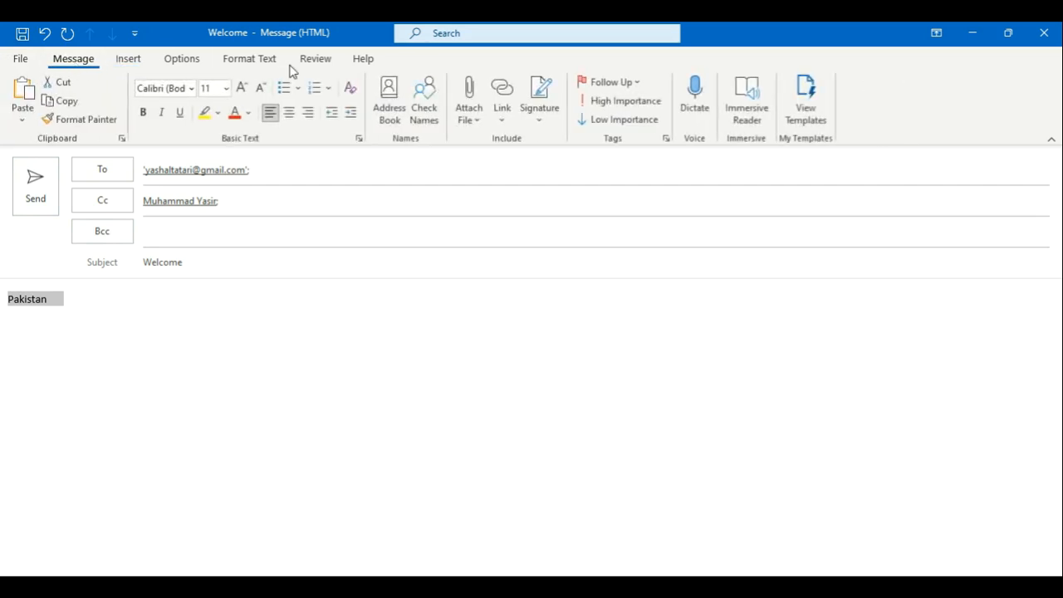
left_click(240, 88)
left_click(240, 87)
left_click(241, 87)
left_click(241, 88)
left_click(240, 87)
left_click(241, 87)
left_click(241, 87)
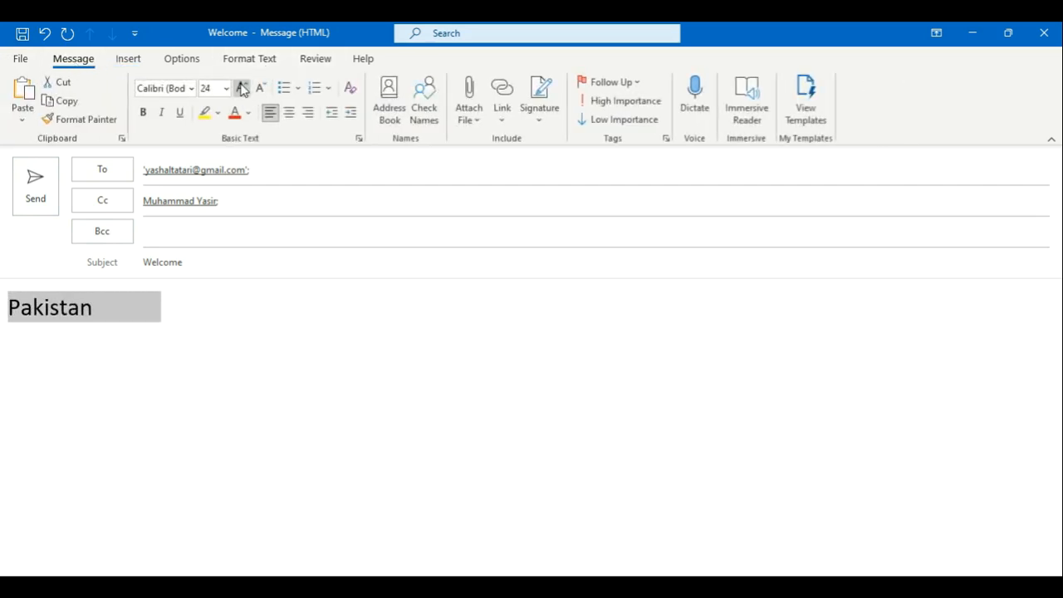
left_click(241, 87)
left_click(241, 87)
left_click(240, 88)
double_click(241, 87)
left_click(241, 87)
left_click(241, 88)
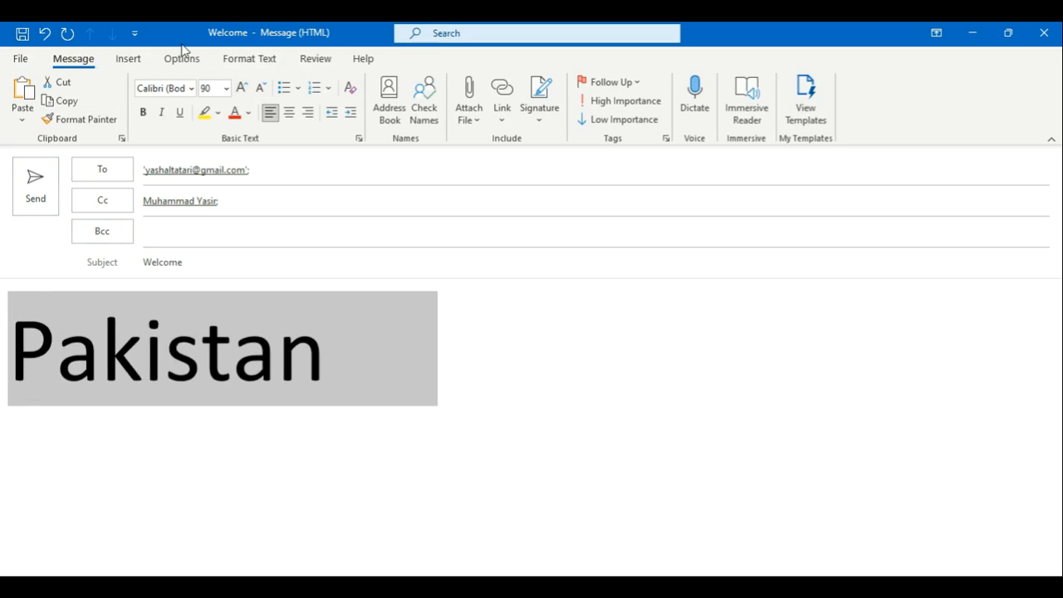
left_click(139, 60)
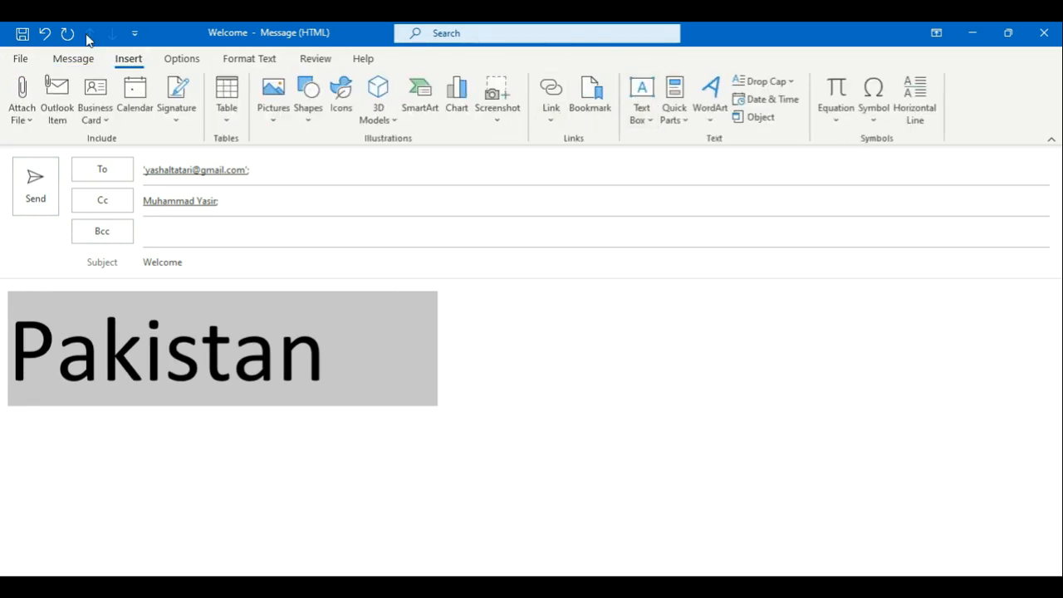
left_click(74, 61)
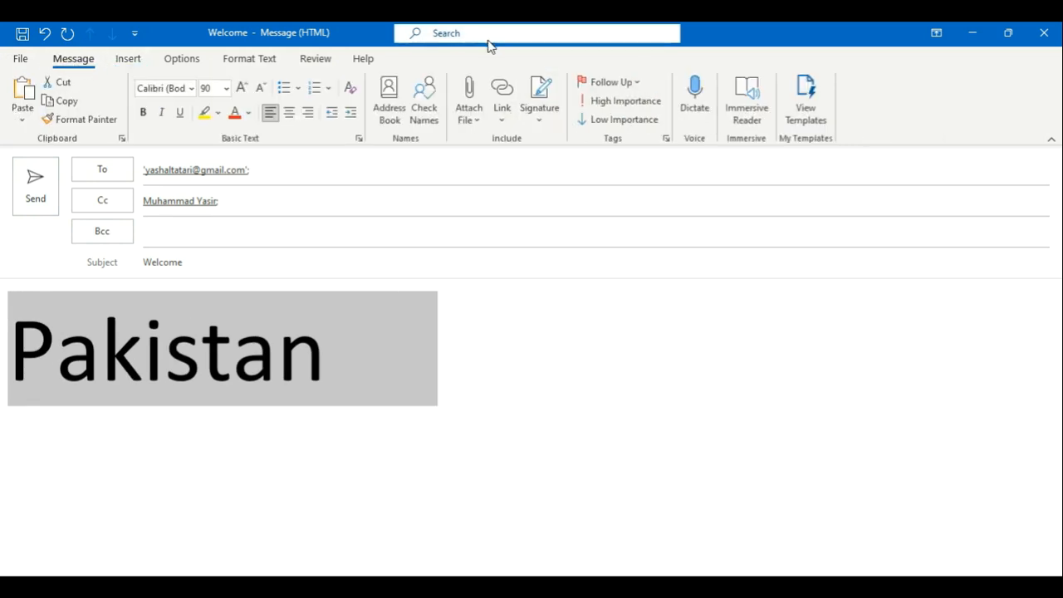
left_click(504, 96)
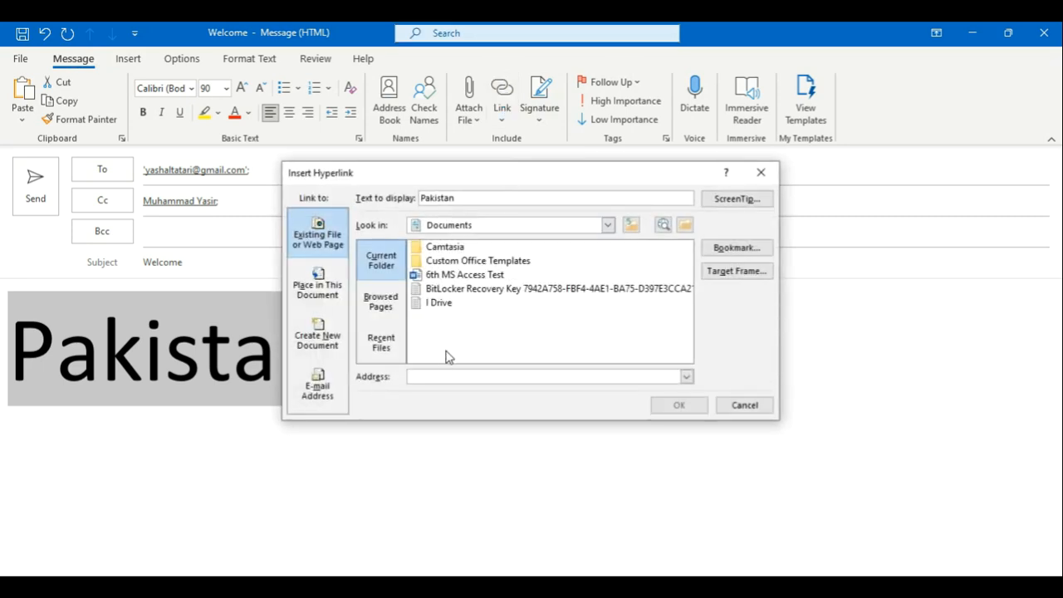
type("http://www.google.com/")
left_click(678, 405)
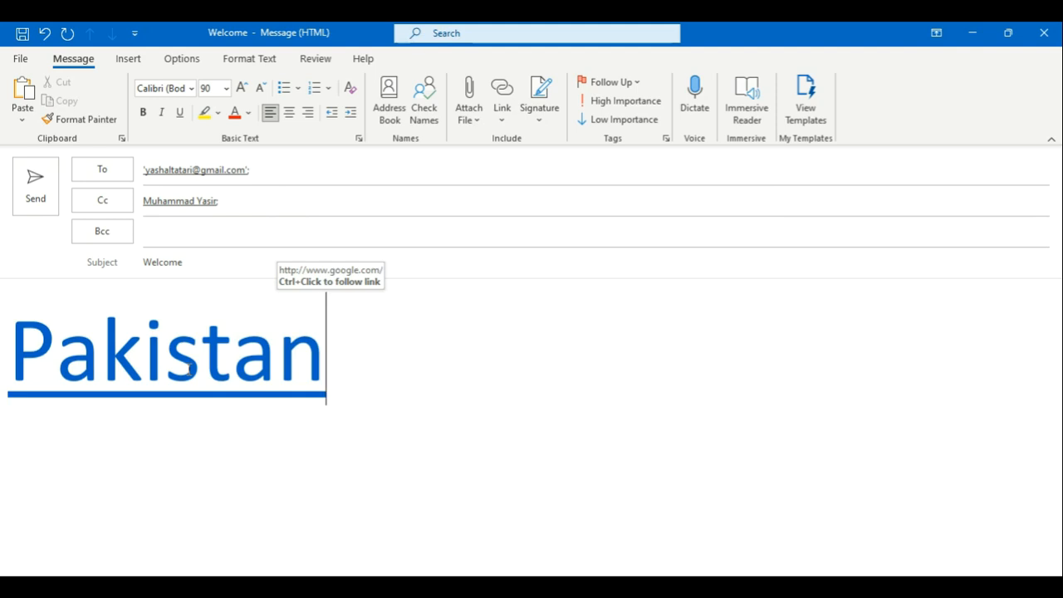
Step: Attach the recent file CS Computer Operator IT Assistant L3.docx, then open Signatures and Stationery
left_click(476, 106)
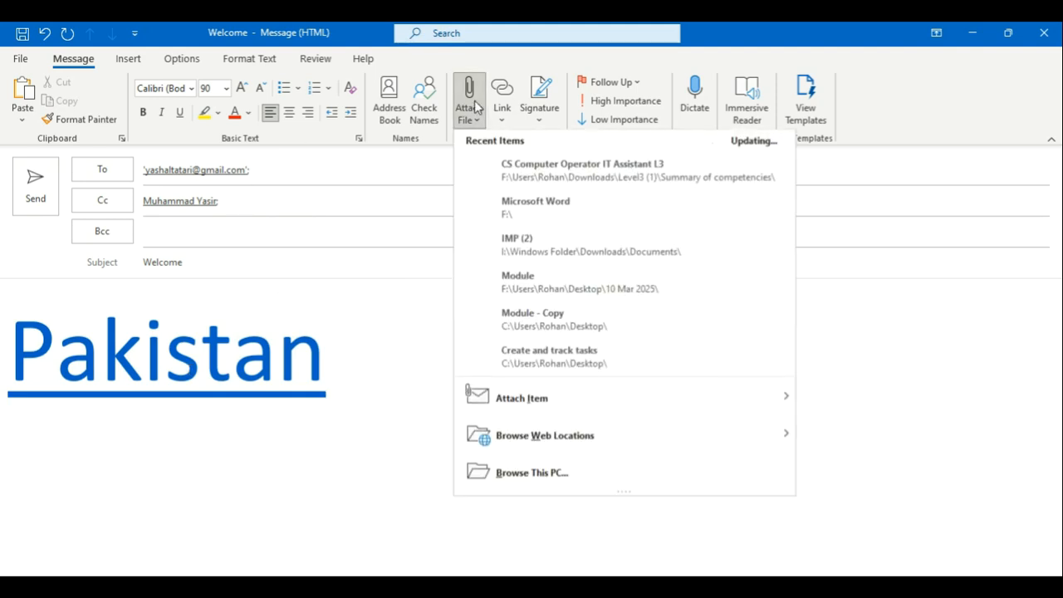
left_click(549, 171)
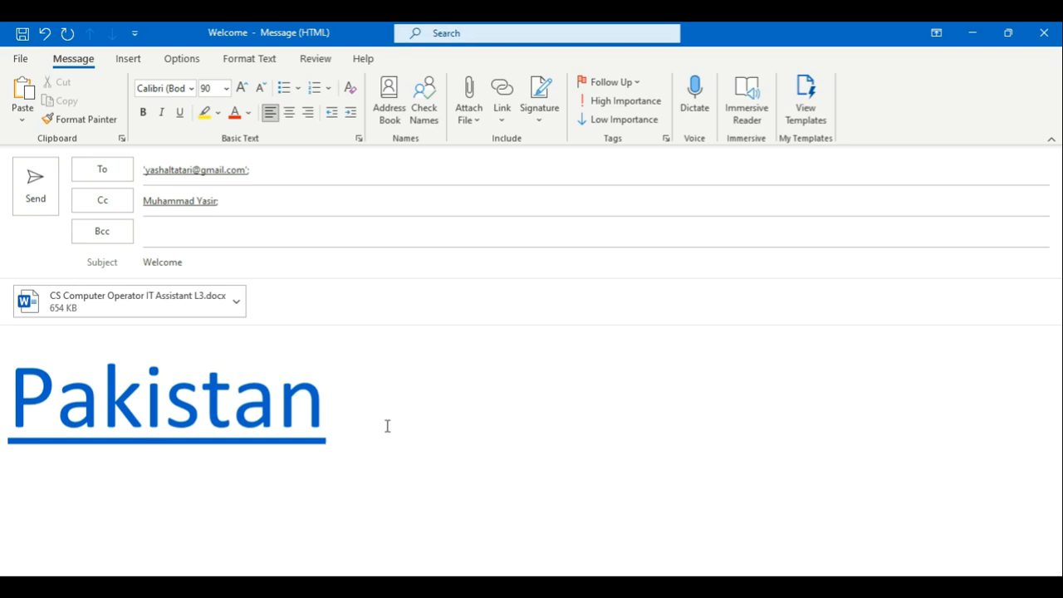
left_click(538, 112)
left_click(541, 168)
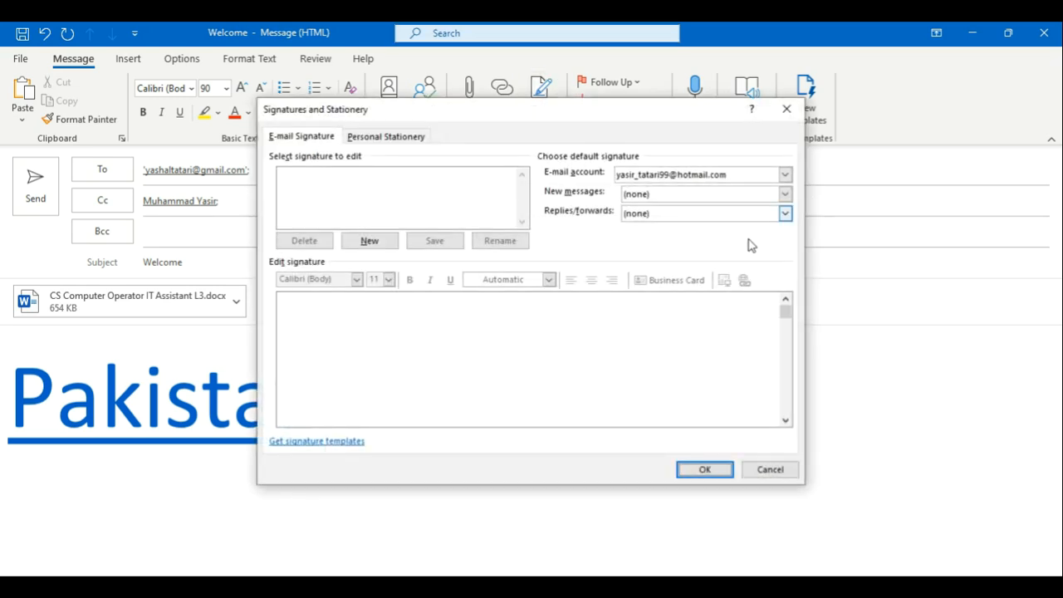
Step: Create a new signature named Account
left_click(649, 196)
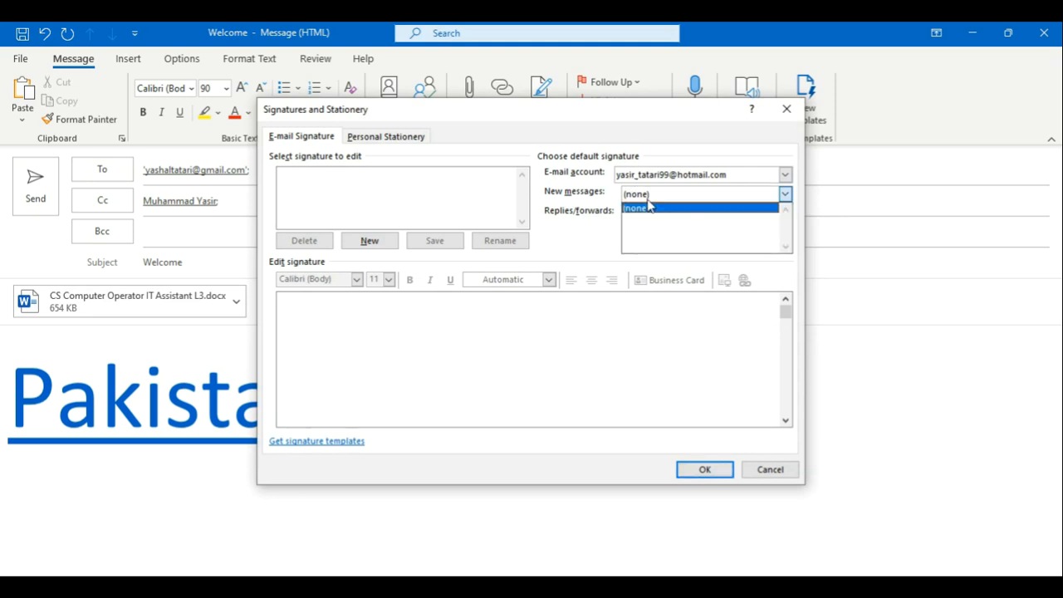
left_click(648, 206)
left_click(652, 215)
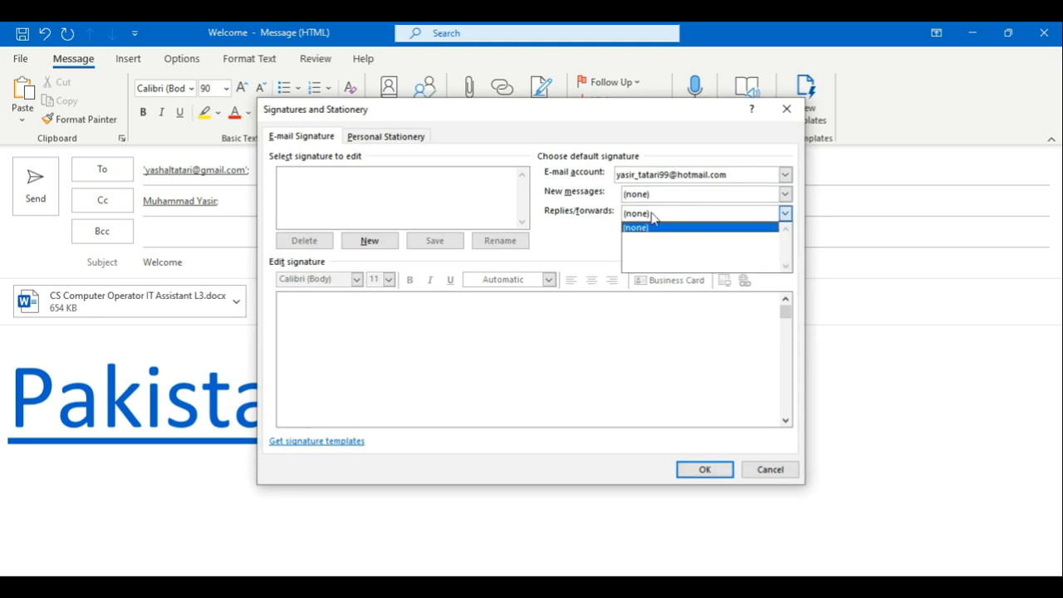
left_click(651, 227)
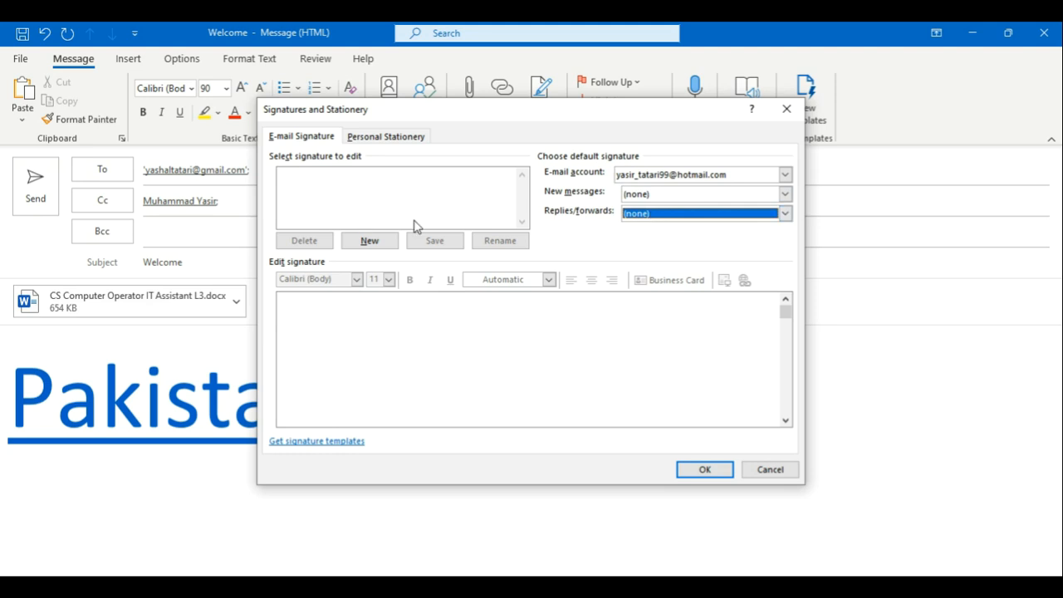
left_click(371, 249)
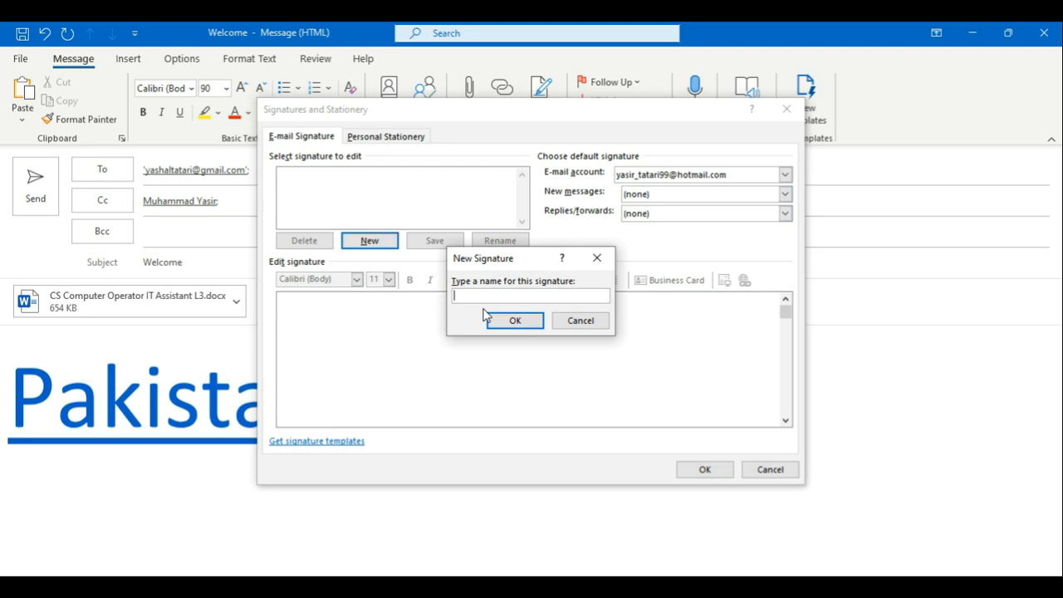
type("Account")
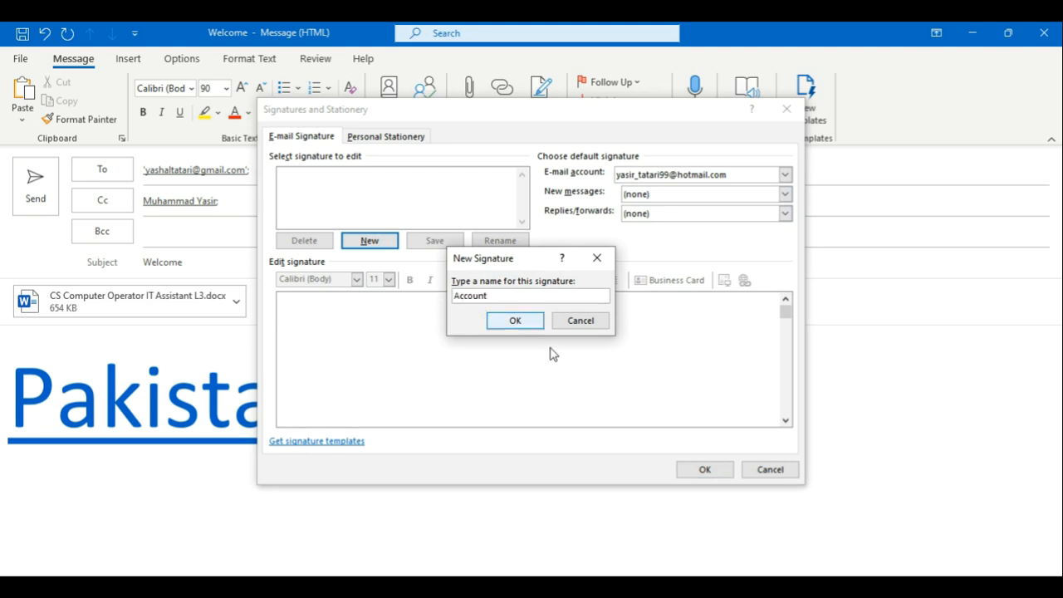
left_click(531, 320)
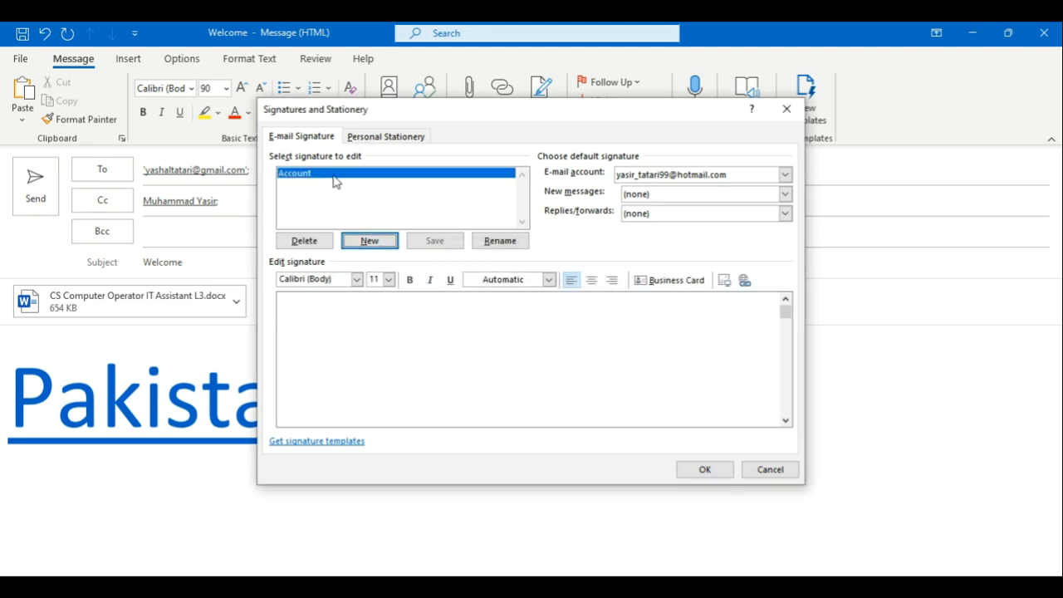
Step: Choose Account as the default signature for new messages and replies/forwards
left_click(784, 194)
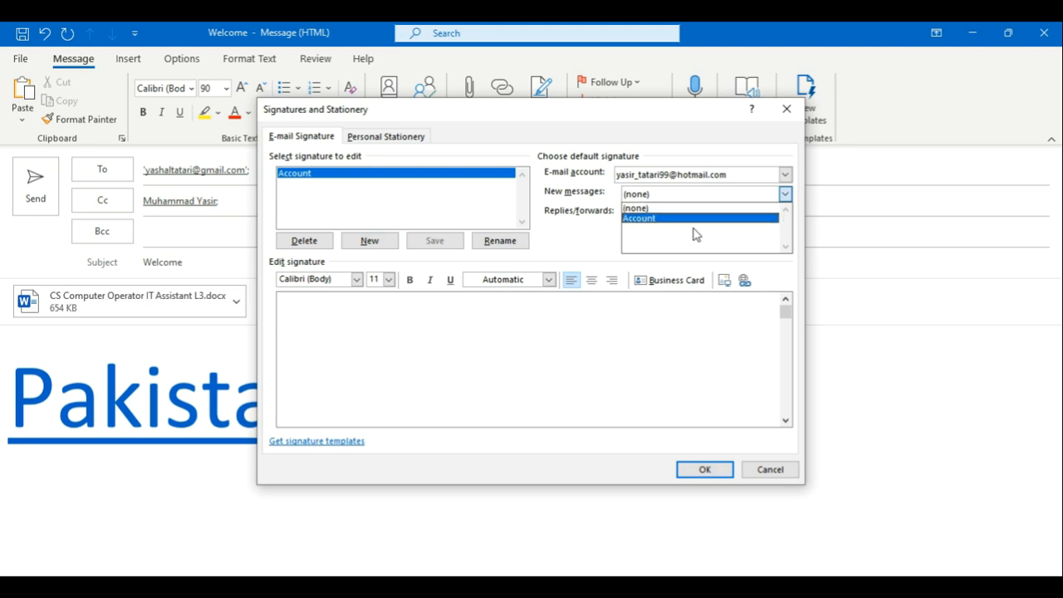
left_click(701, 220)
left_click(702, 213)
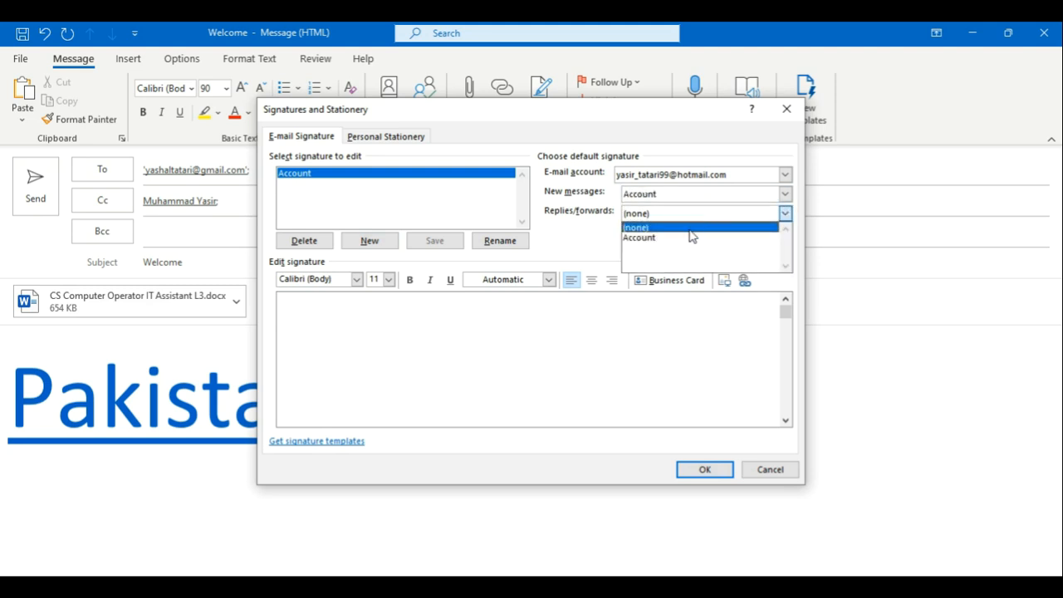
left_click(687, 238)
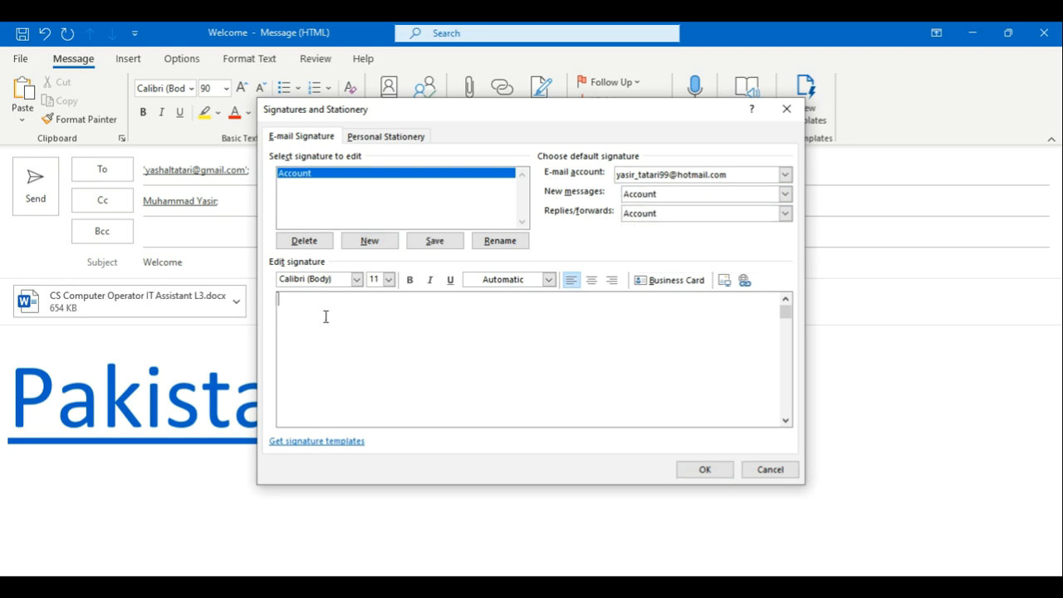
Step: Enter the full name as the signature, format it bold red 28-pt Aharoni, and save
key("ctrl+a")
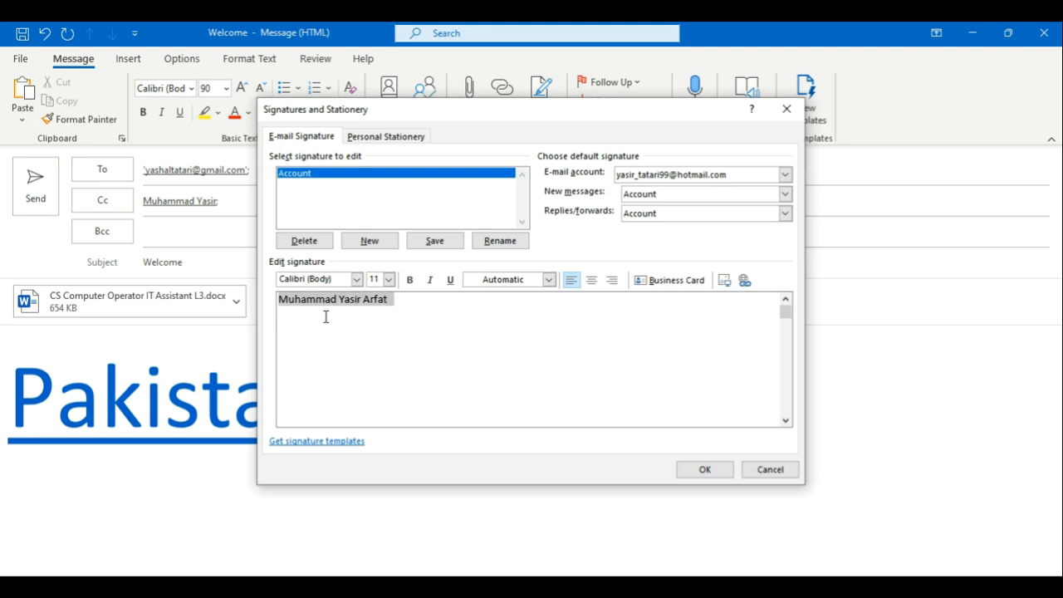
left_click(409, 280)
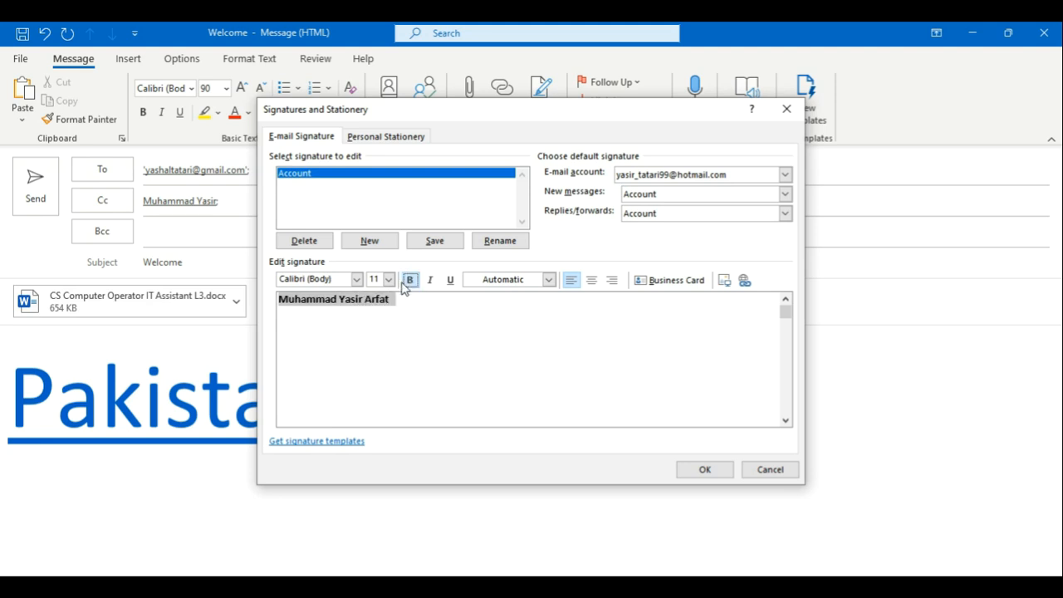
left_click(357, 281)
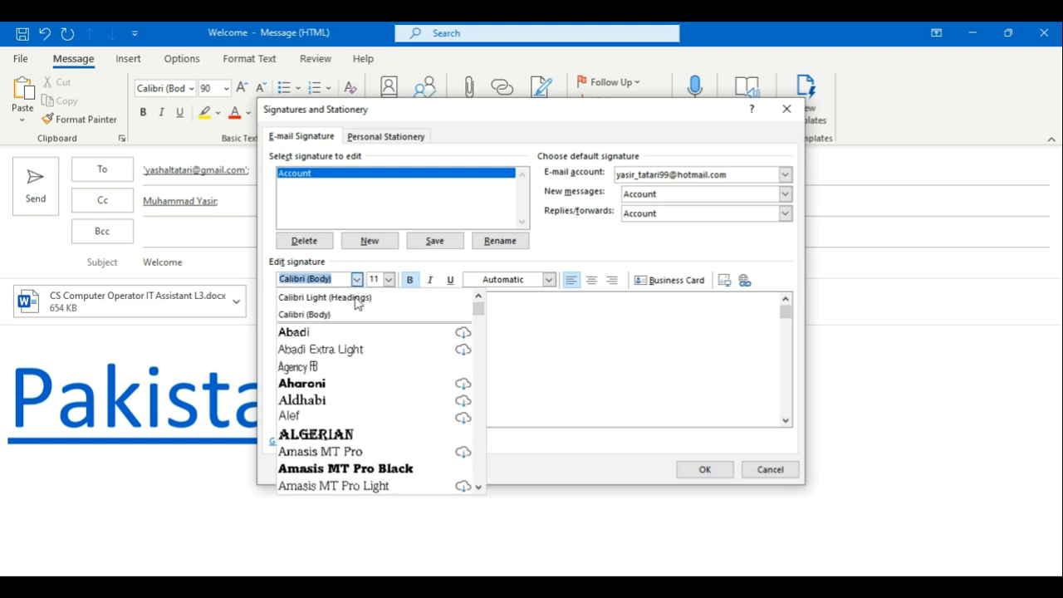
left_click(332, 384)
left_click(388, 280)
scroll(382, 372, "down", 2)
left_click(374, 375)
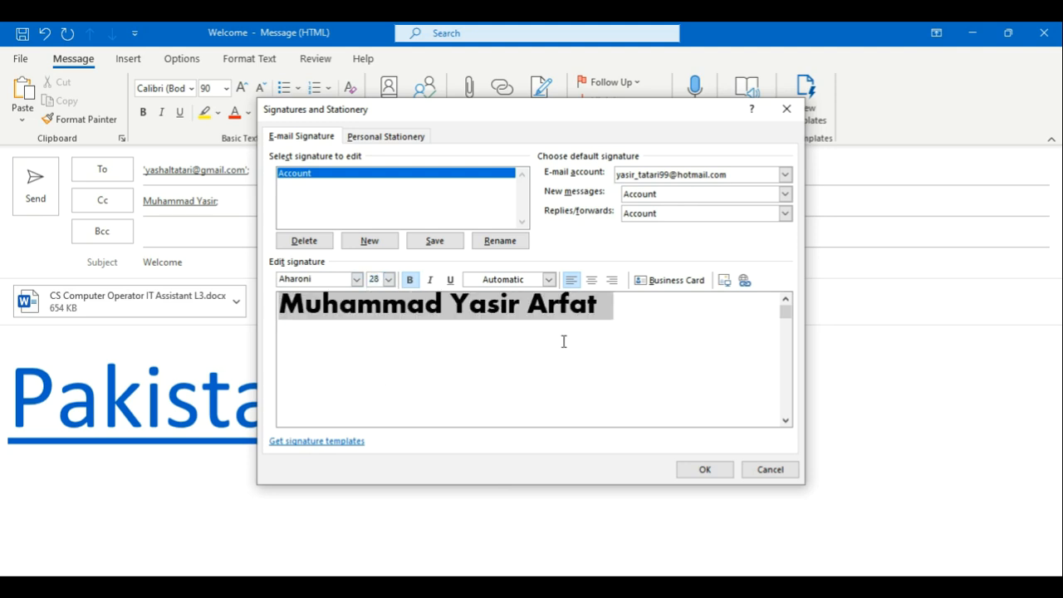
left_click(549, 280)
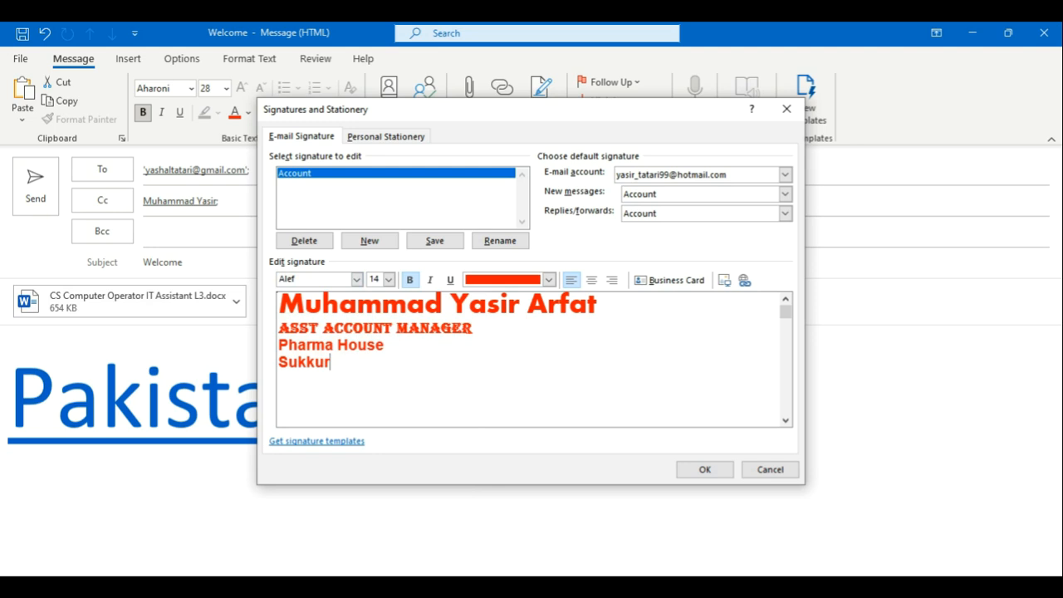
left_click(718, 470)
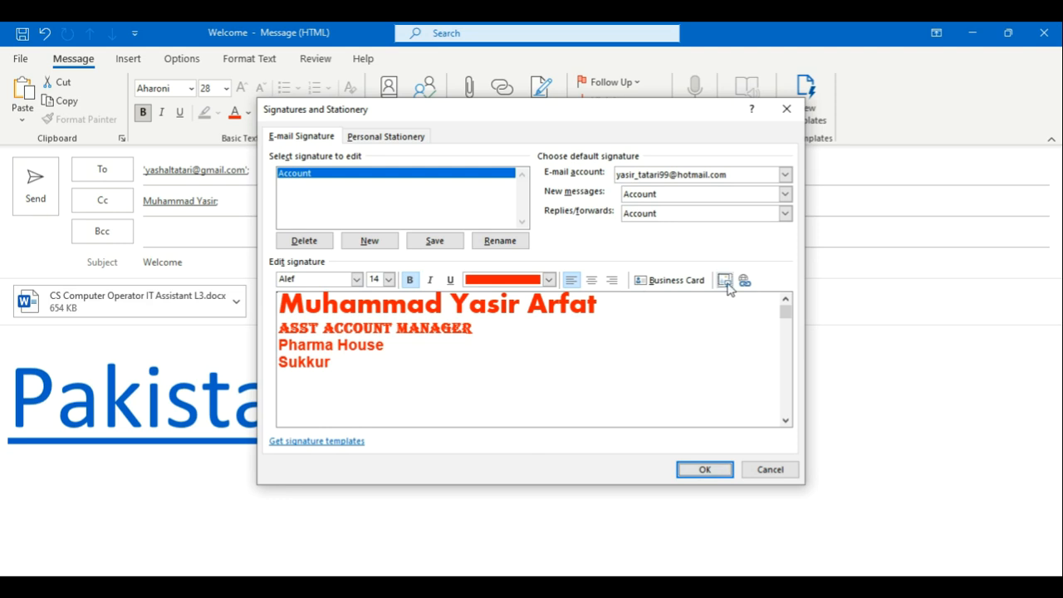
left_click(704, 469)
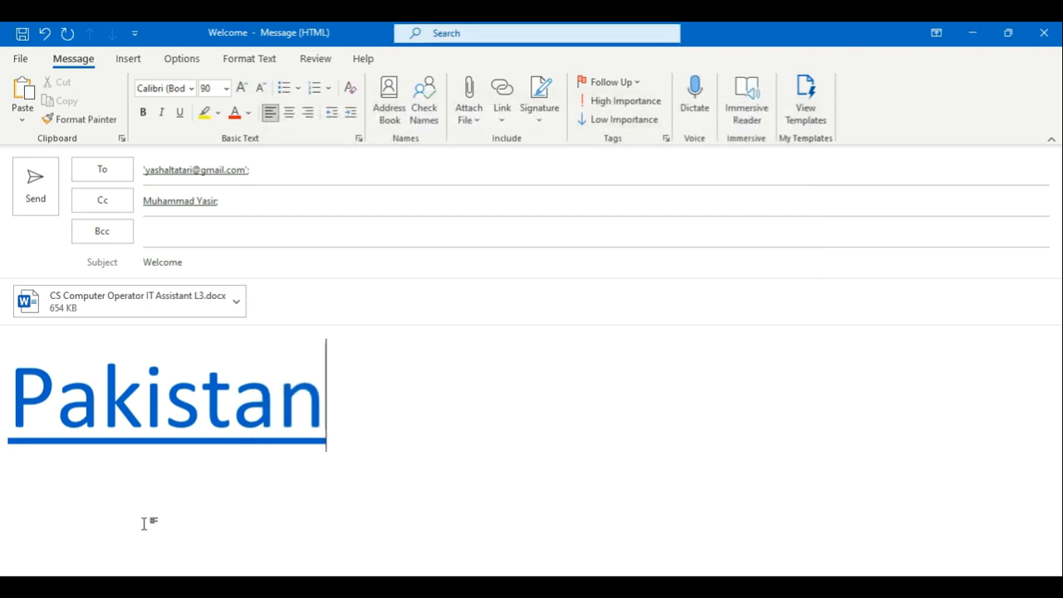
Step: Insert the Account signature below the Pakistan heading and flag the message High Importance
key("Return")
key("Return")
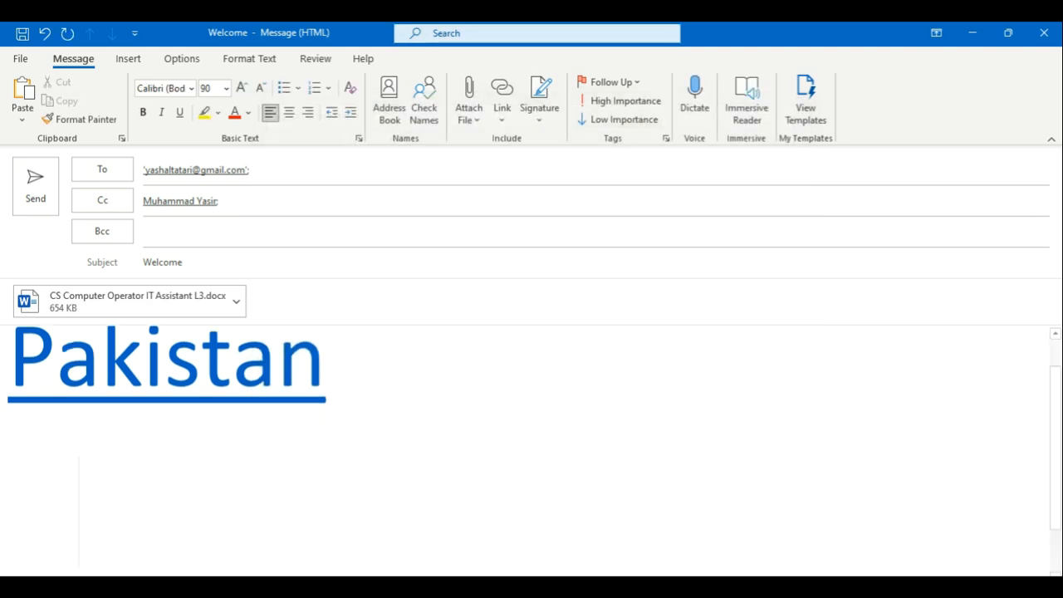
left_click(543, 123)
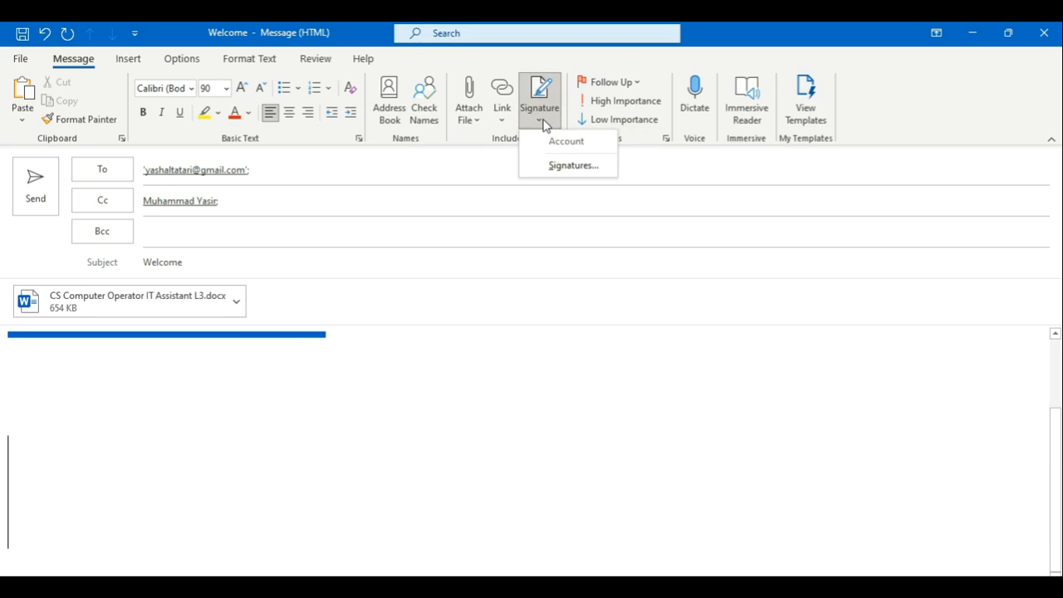
left_click(562, 162)
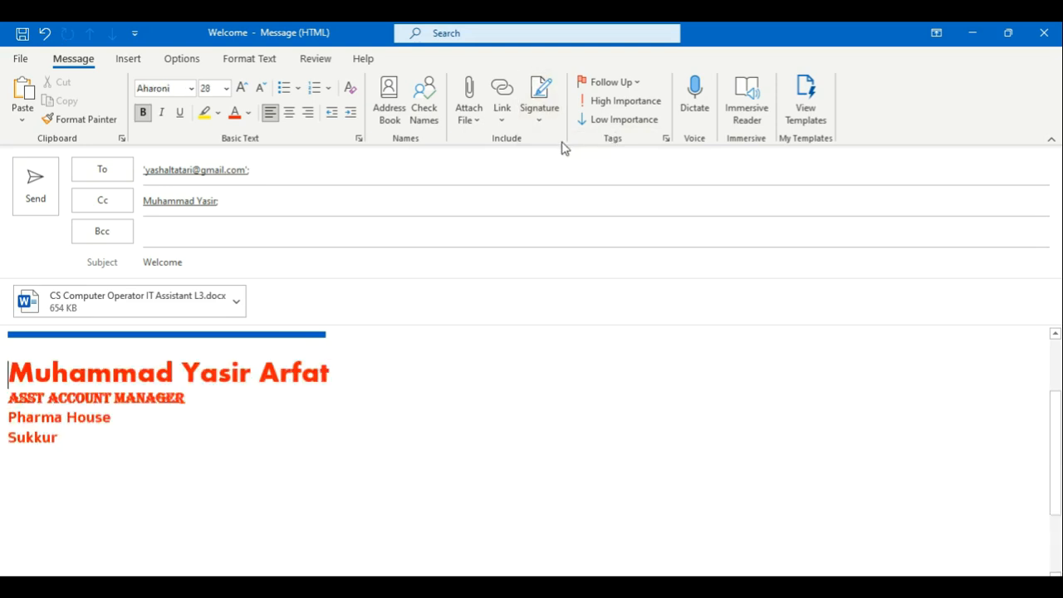
left_click(601, 100)
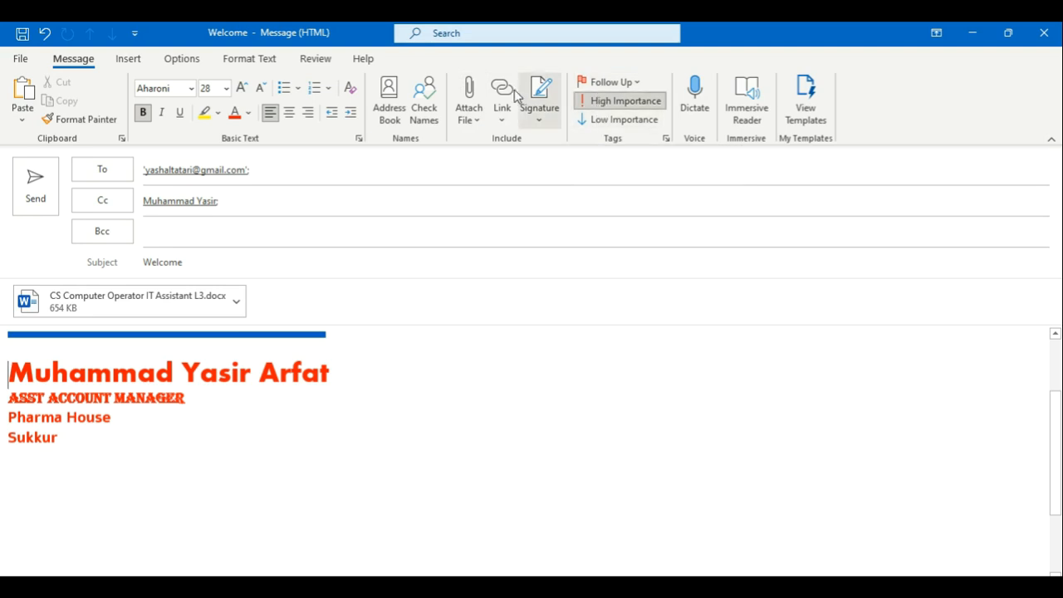
Step: Attach the 'Saudi Business Visa for GCC Residents' email as an Outlook item
left_click(125, 65)
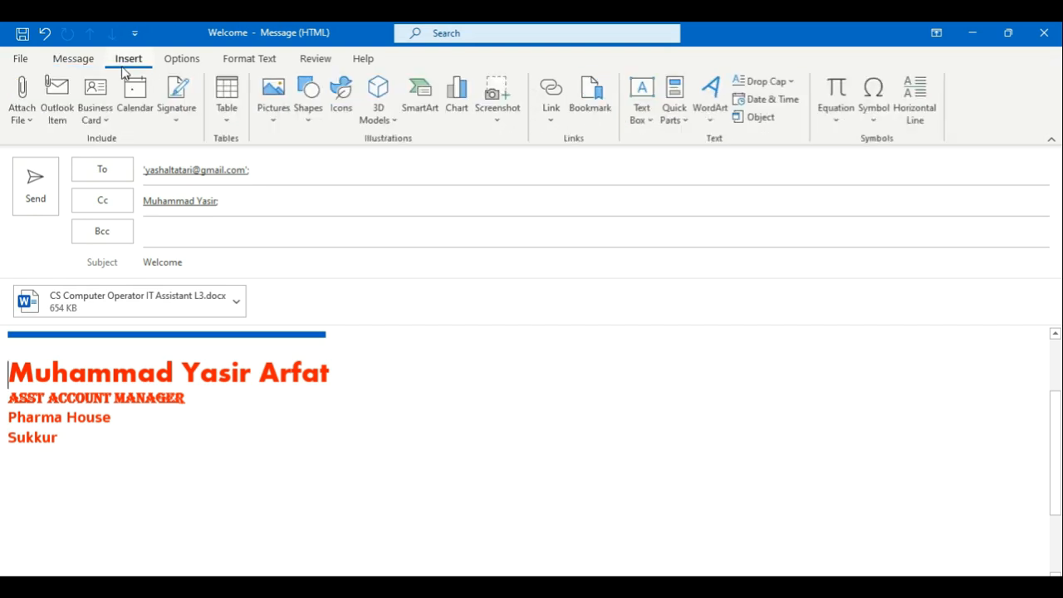
left_click(60, 98)
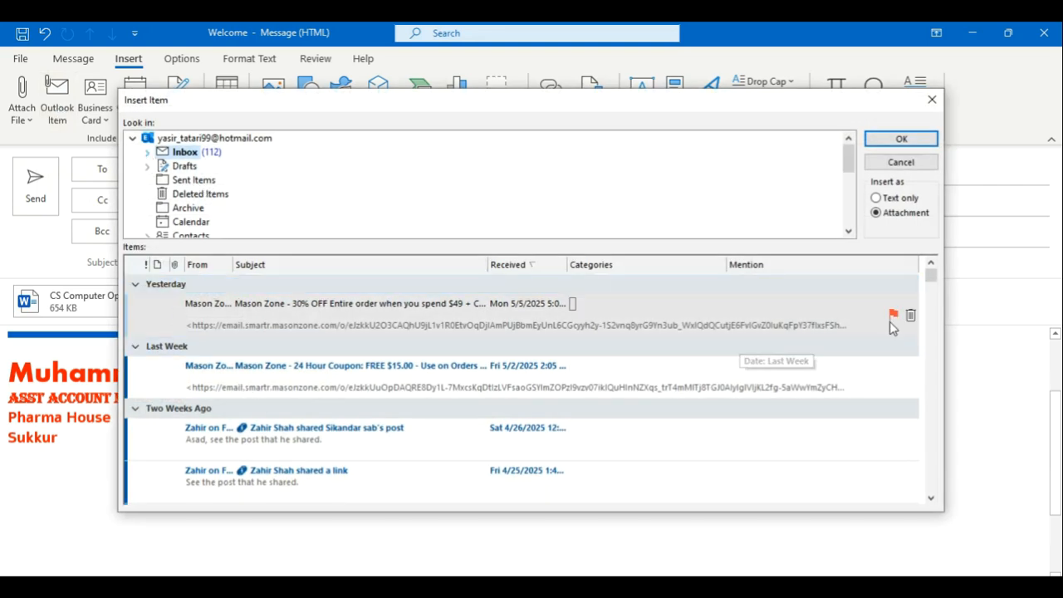
left_click_drag(929, 279, 928, 325)
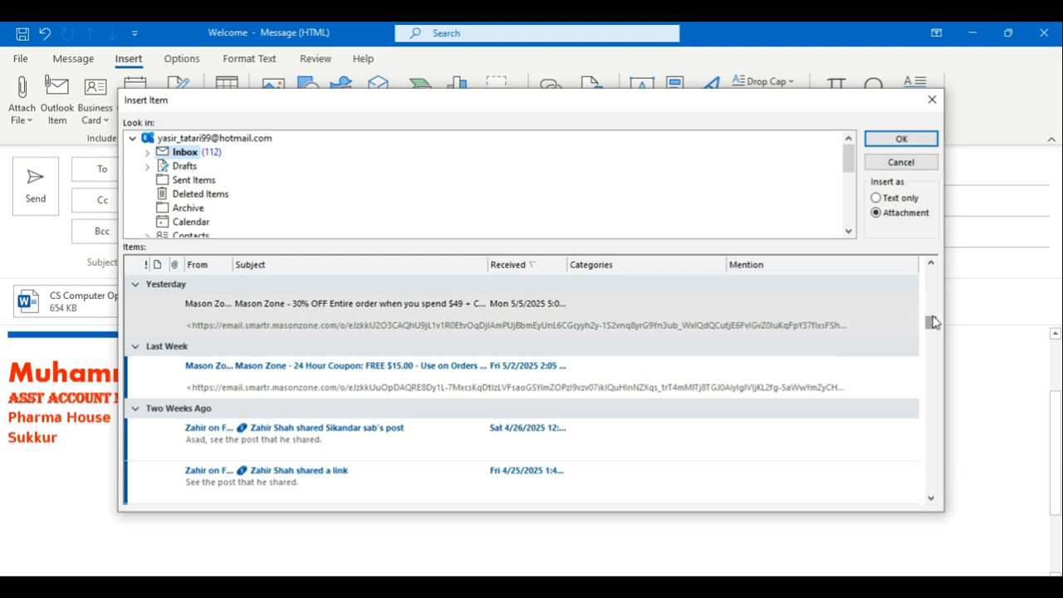
left_click(210, 458)
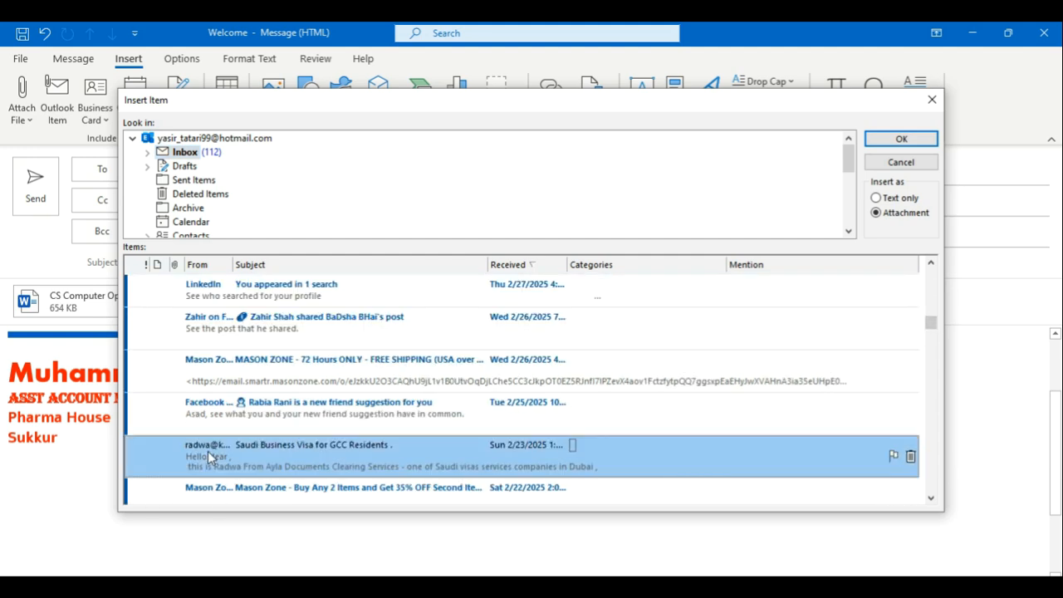
double_click(201, 448)
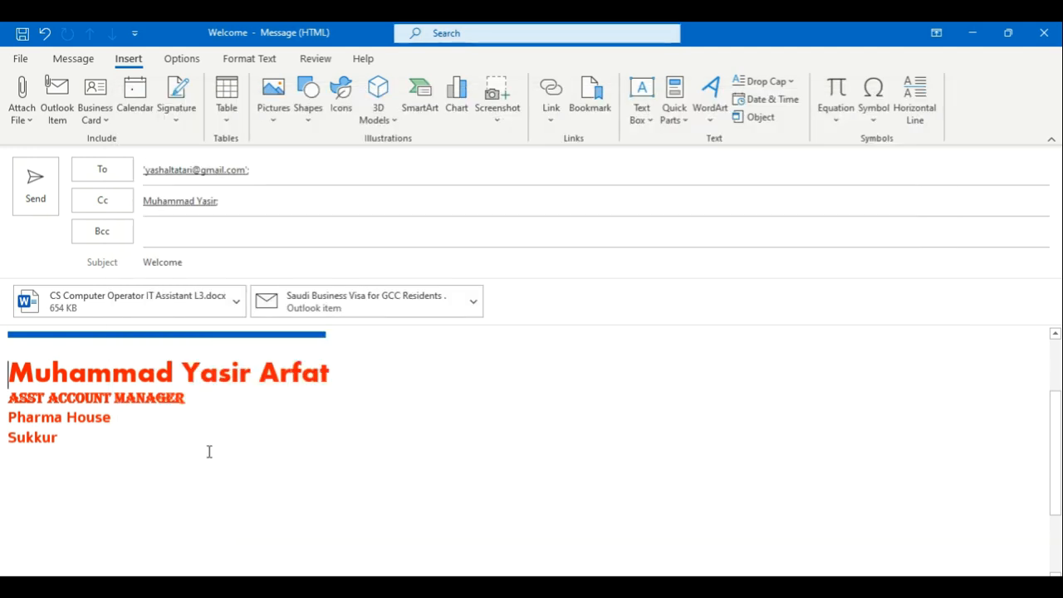
Step: Insert a contact's business card from Other Business Cards, then move the signature below it
left_click(94, 124)
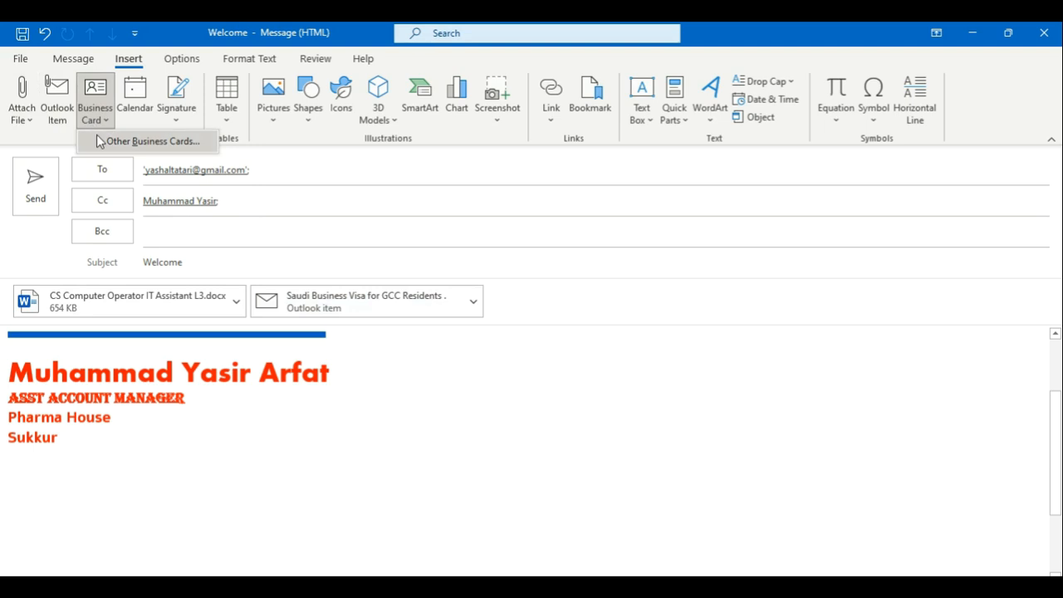
left_click(141, 141)
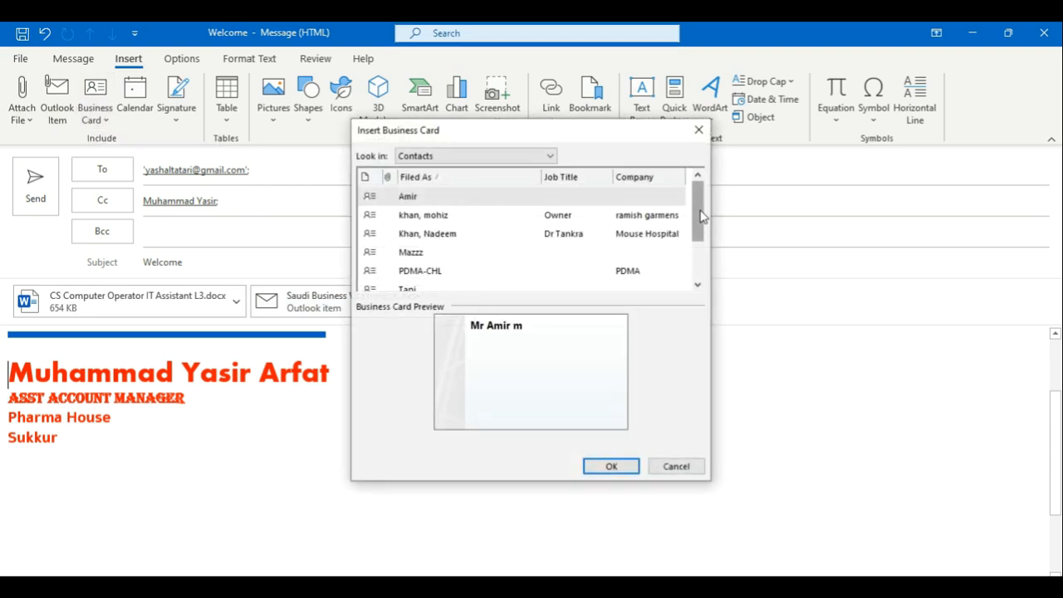
left_click_drag(700, 216, 700, 245)
left_click(432, 287)
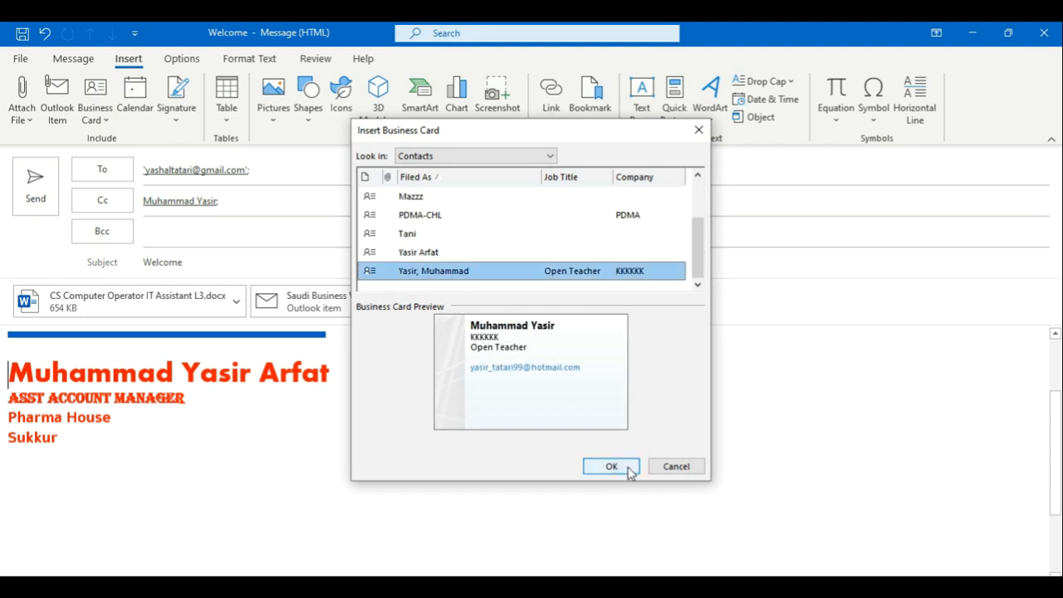
left_click(614, 466)
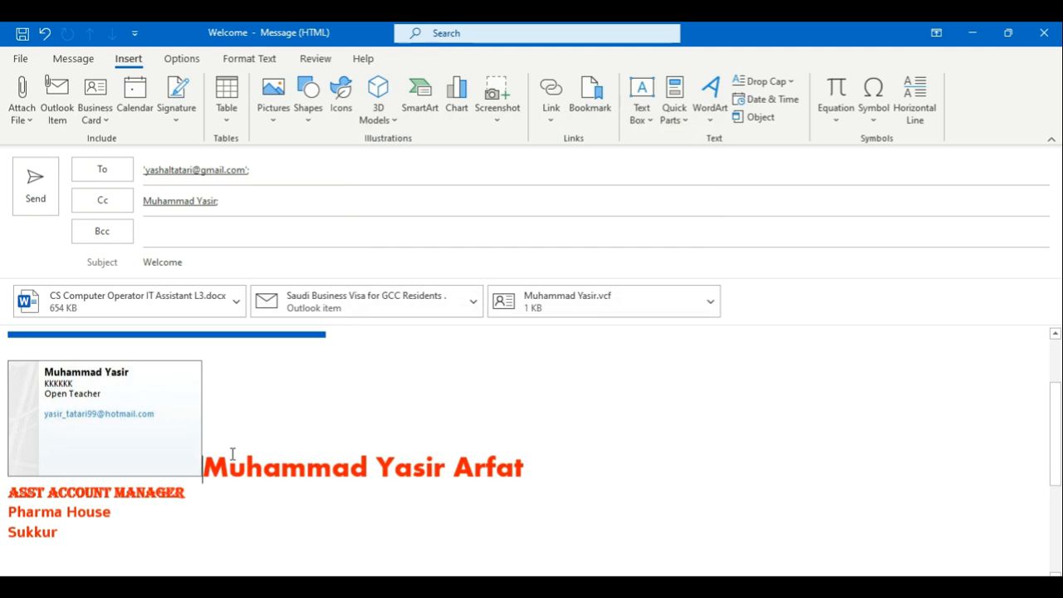
key("Return")
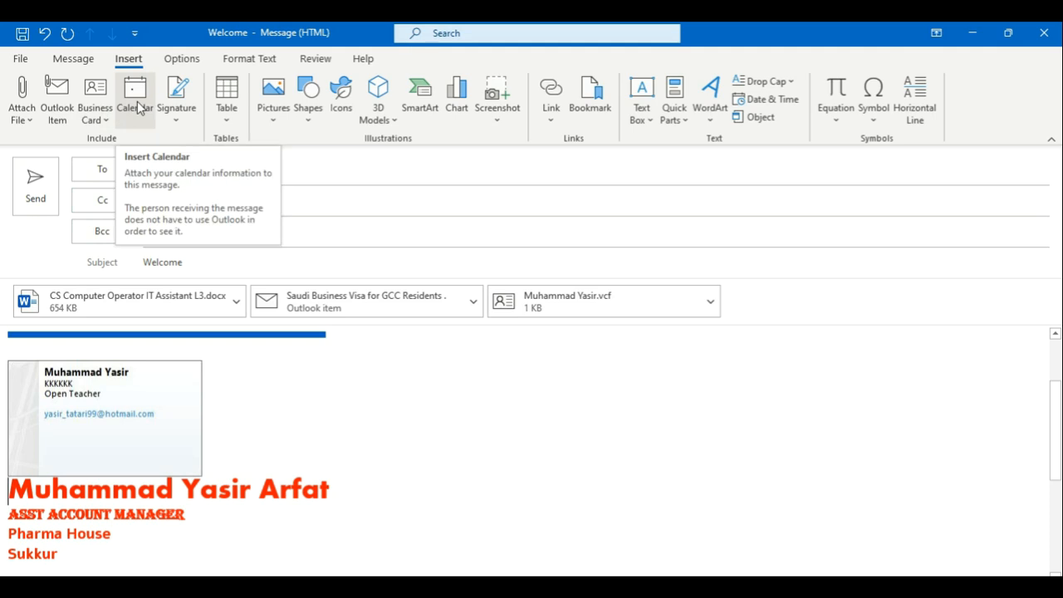
left_click(186, 114)
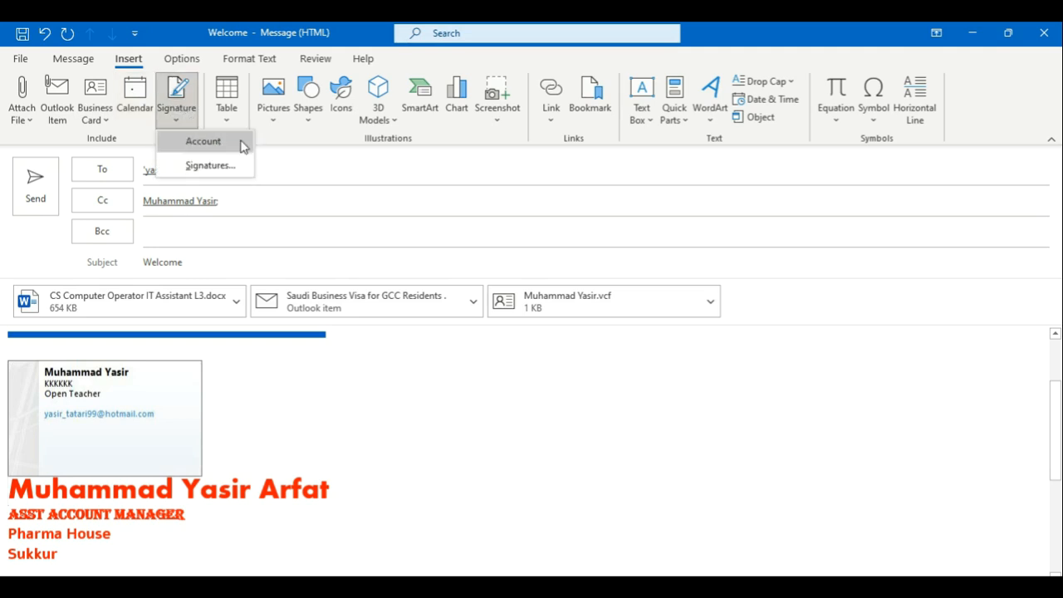
left_click(917, 357)
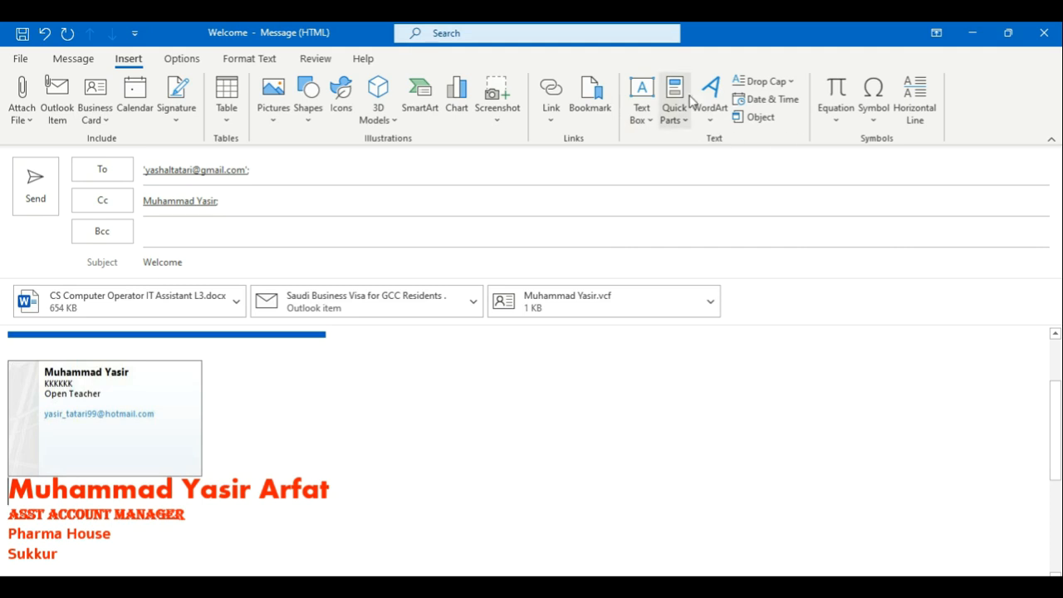
Step: Apply a theme that turns the Pakistan heading red and set a blue-grey page colour
left_click(183, 59)
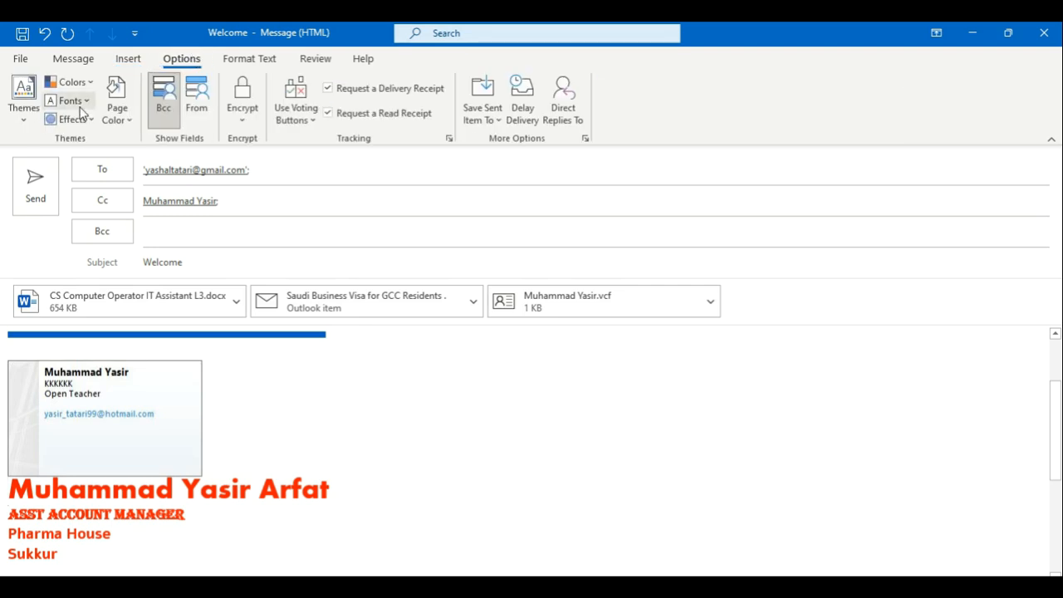
left_click(23, 123)
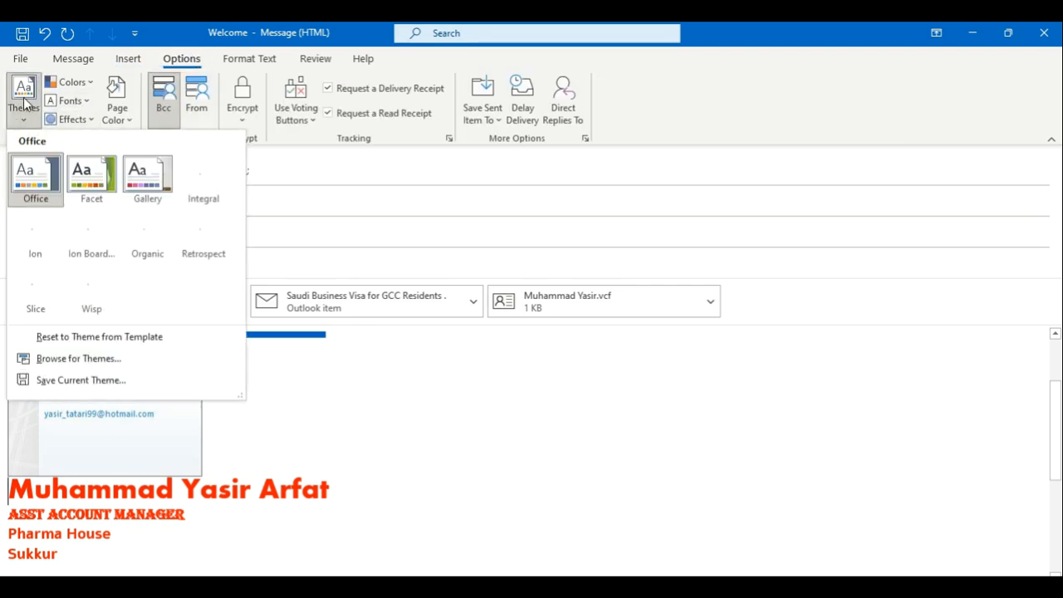
left_click(91, 187)
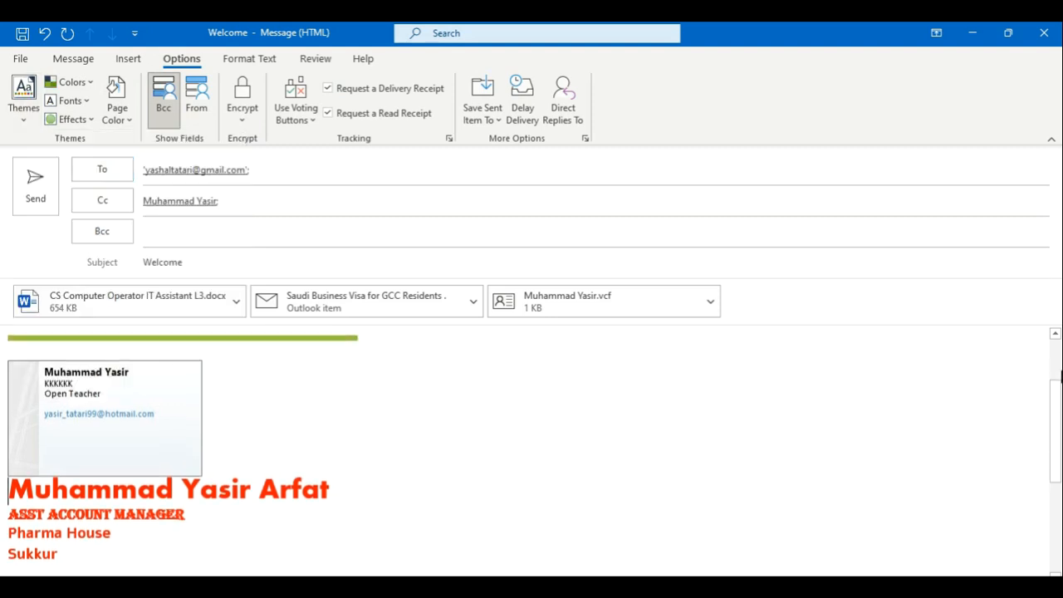
scroll(1058, 400, "up", 2)
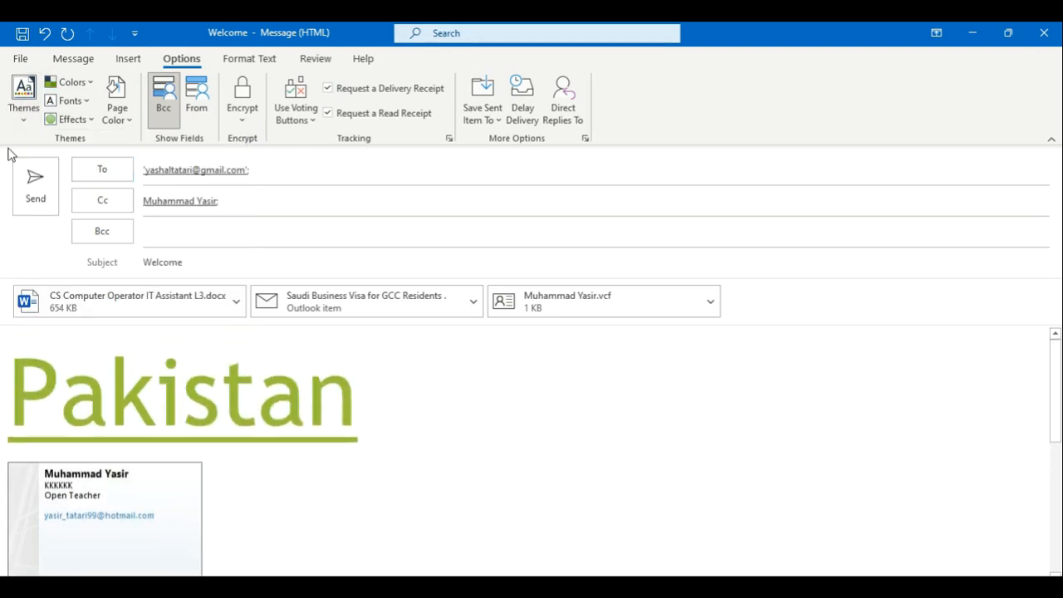
left_click(27, 112)
left_click(151, 171)
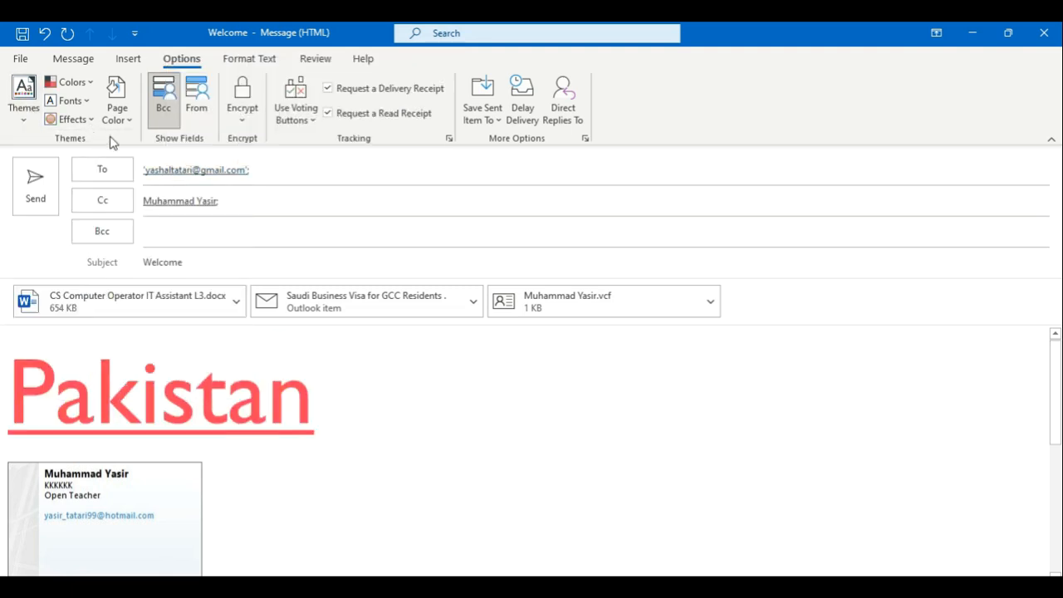
left_click(129, 122)
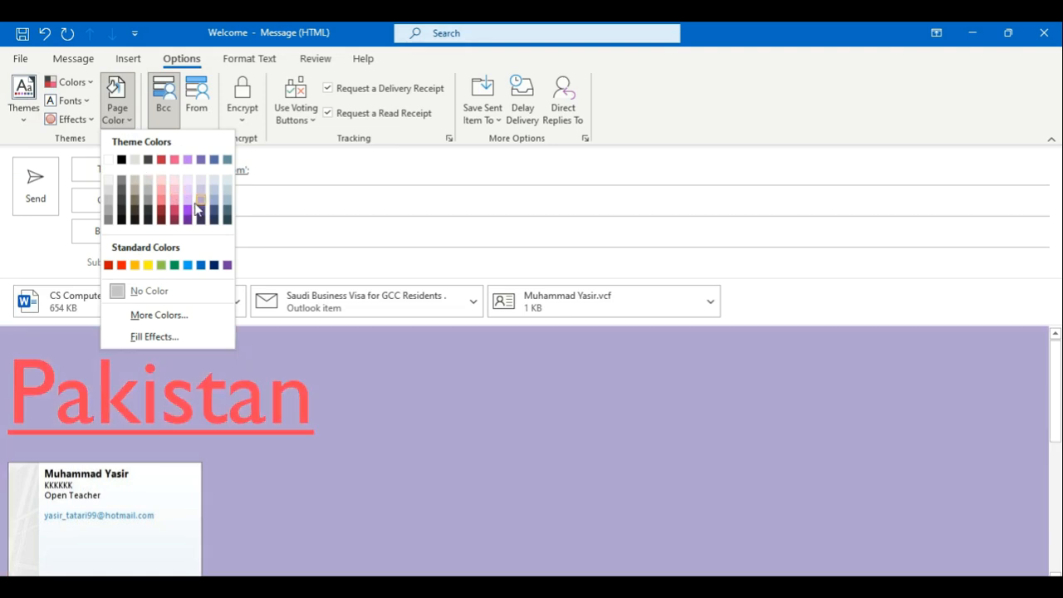
left_click(214, 205)
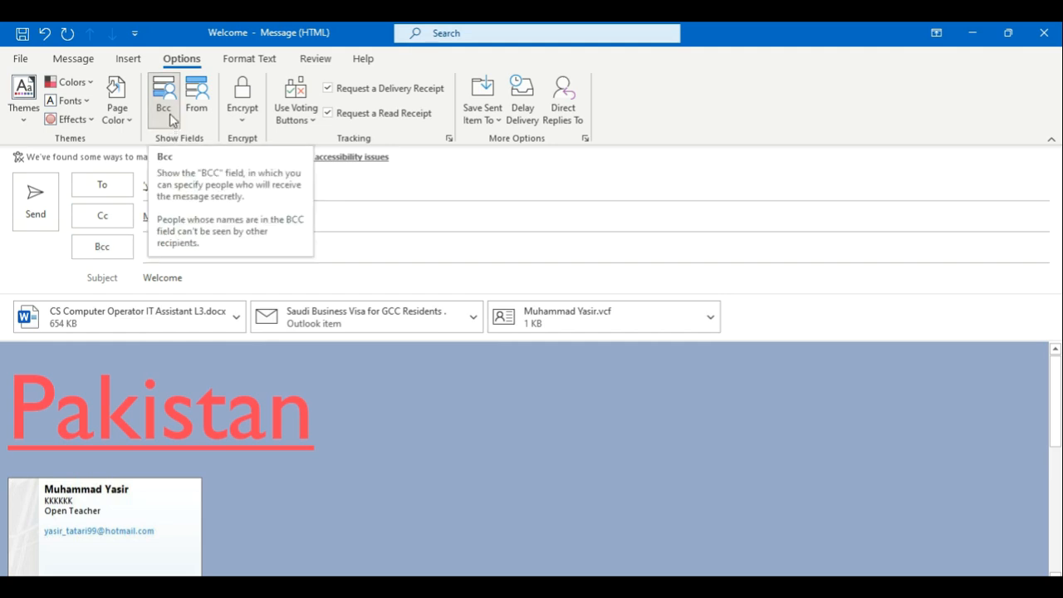
Step: Add voting buttons and change the choices from Approve;Reject to Come;Not
left_click(243, 115)
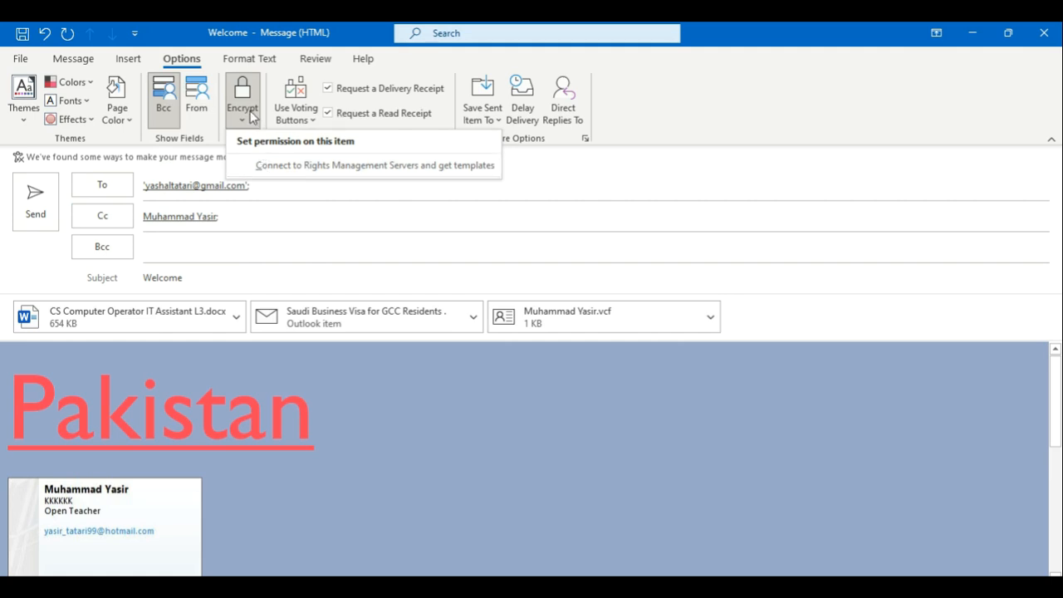
left_click(251, 117)
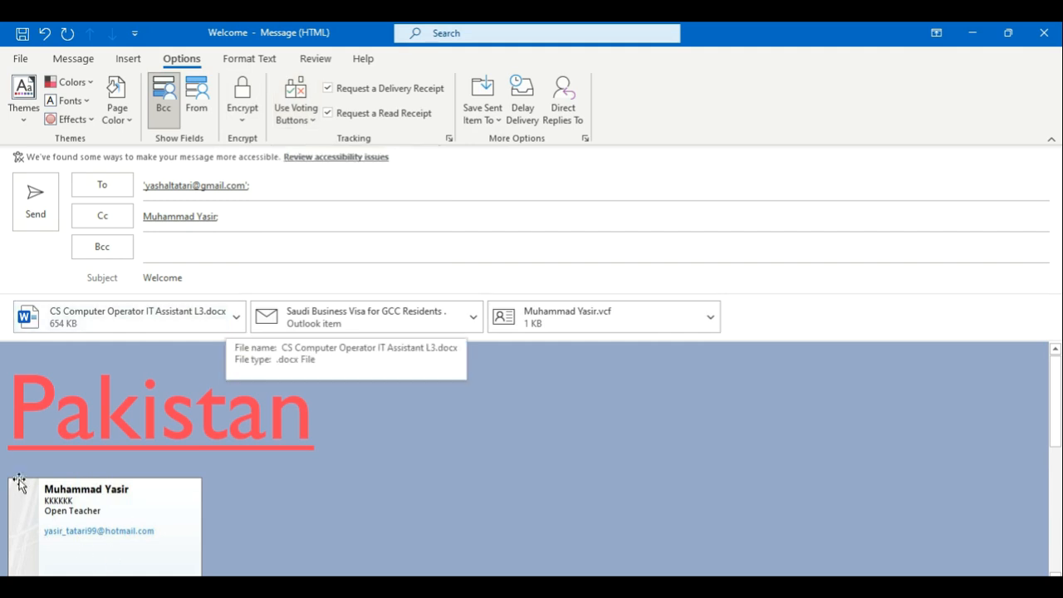
left_click(307, 112)
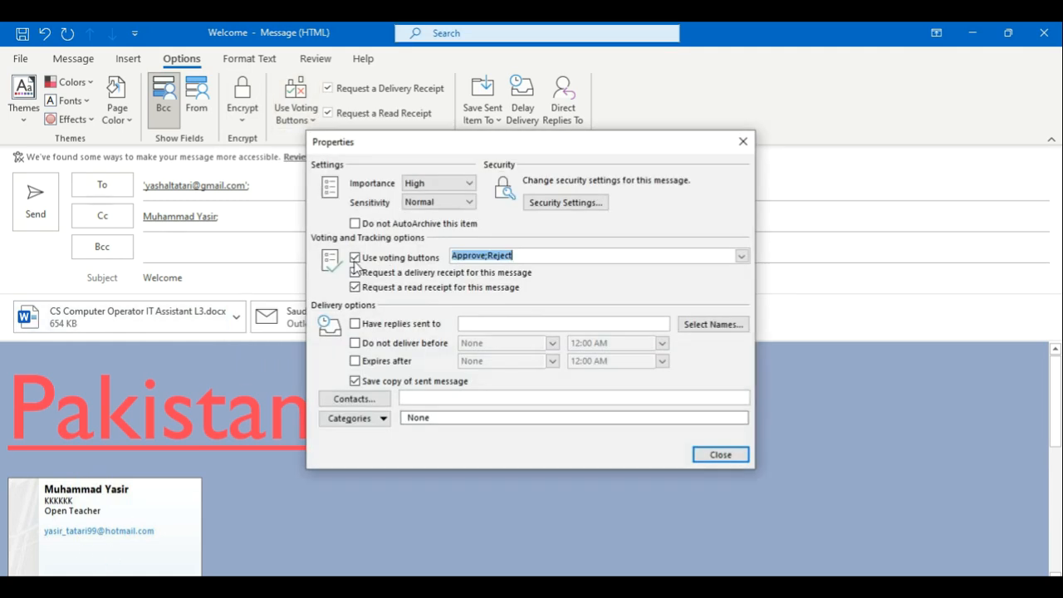
key("Home")
key("ctrl+shift+Right")
key("shift+Left")
type("Come")
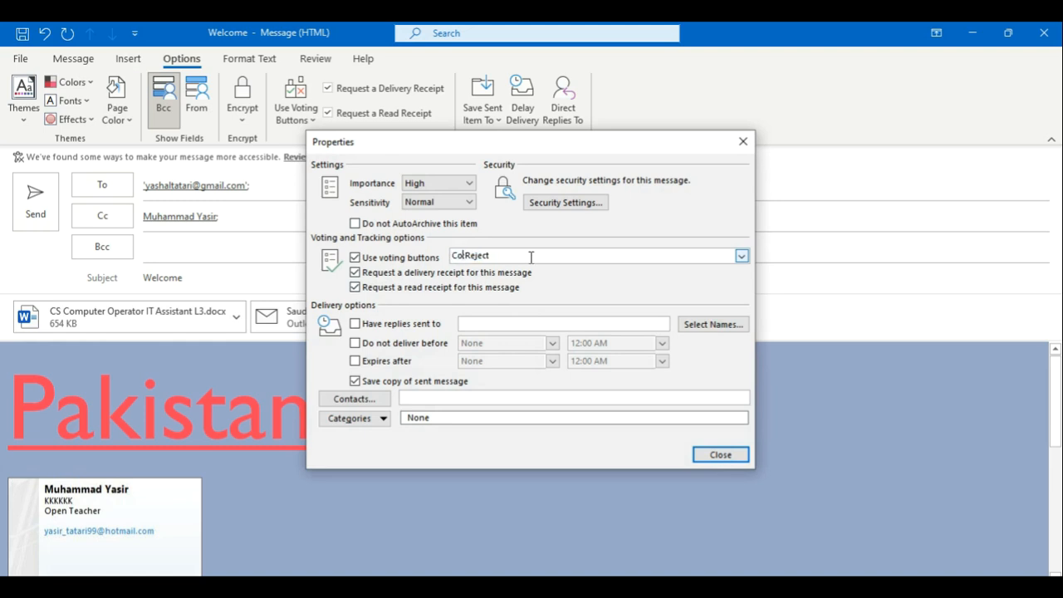
key("shift+End")
type("No")
Step: Close the Properties dialog, leaving sent copies saved to the default folder
left_click(719, 455)
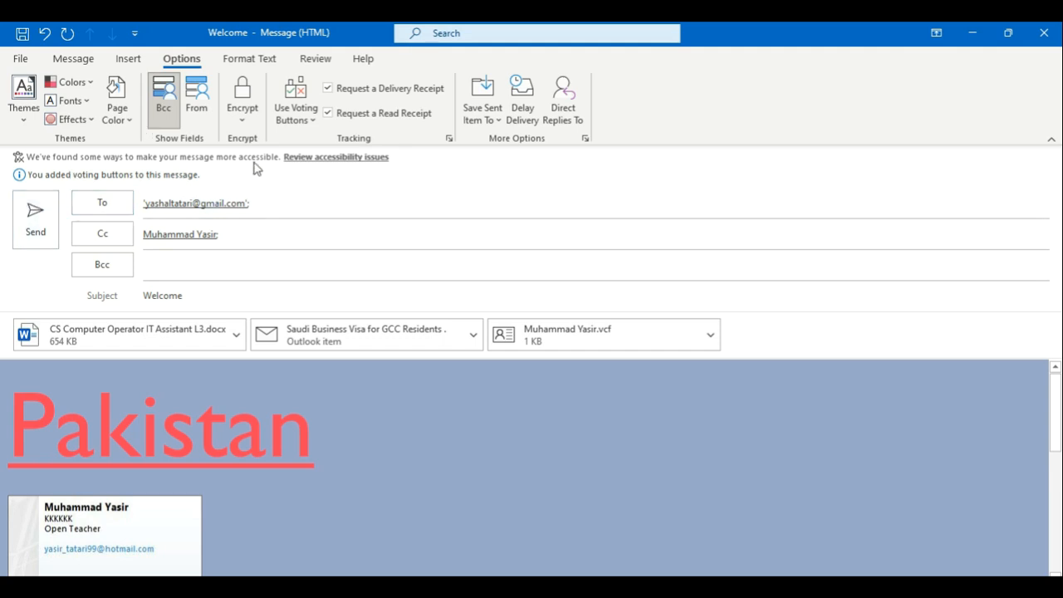
left_click(488, 118)
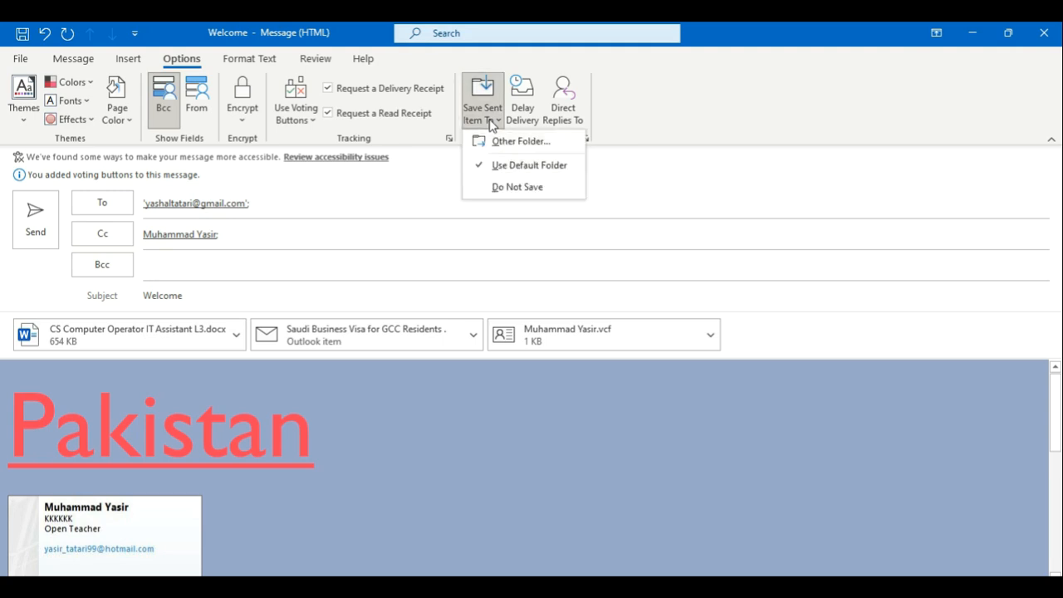
left_click(490, 123)
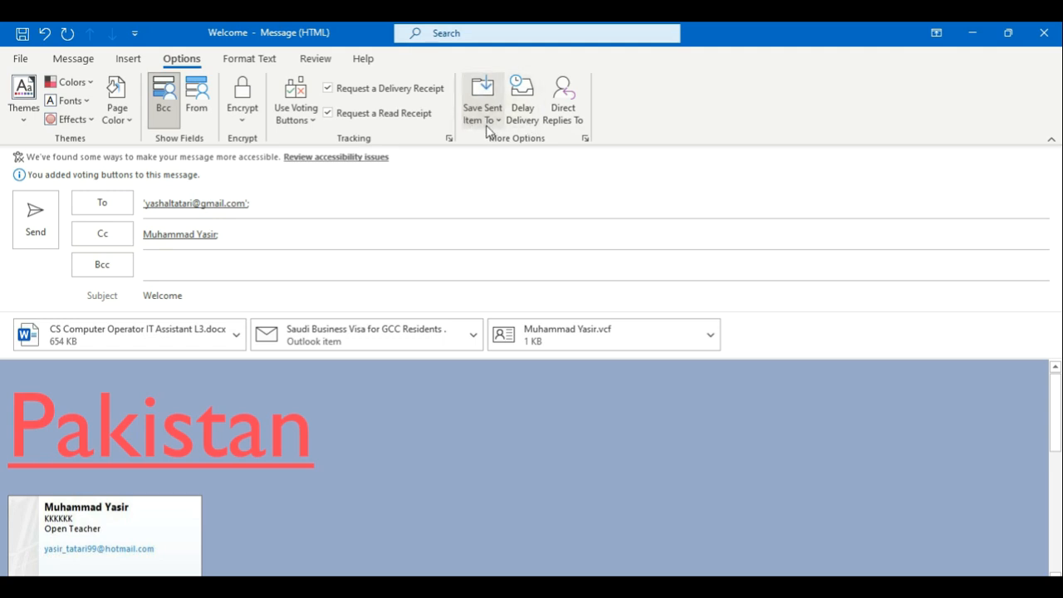
left_click(487, 123)
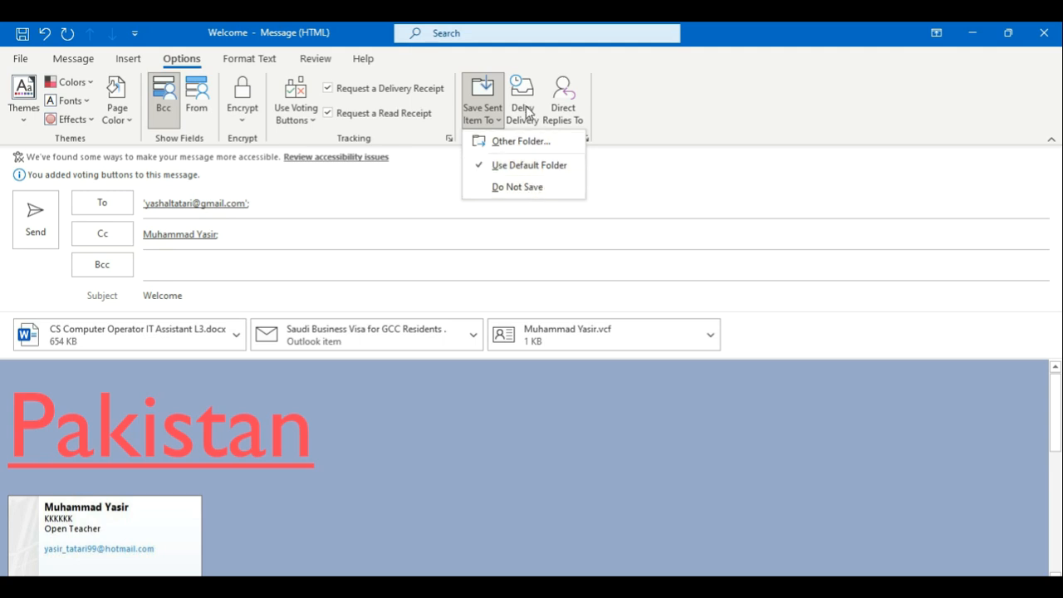
left_click(736, 112)
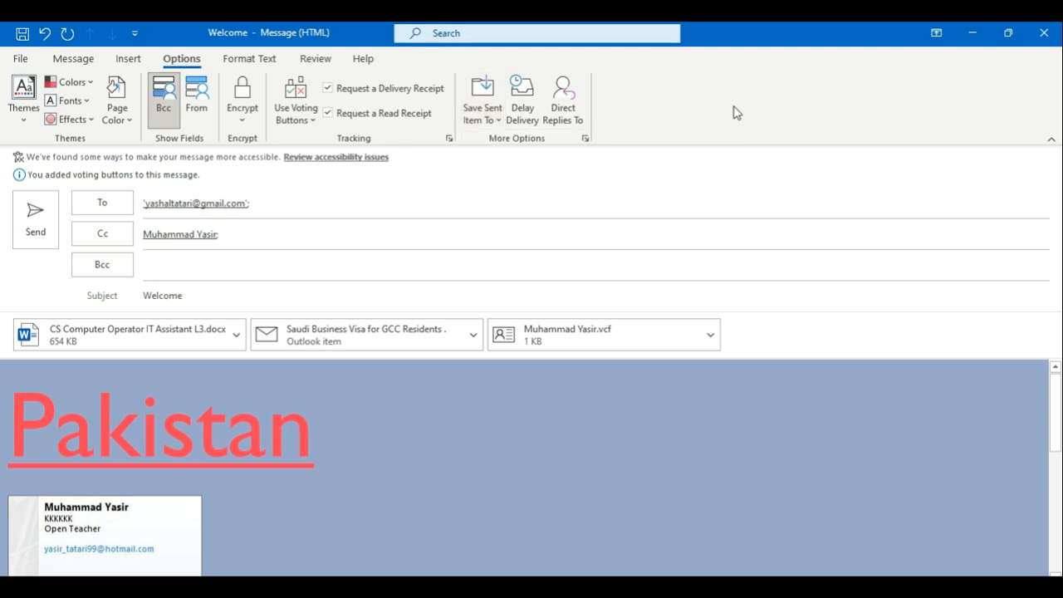
Step: Set the Welcome message's Do not deliver before option to 5/6/2025 5:00 PM
left_click(533, 125)
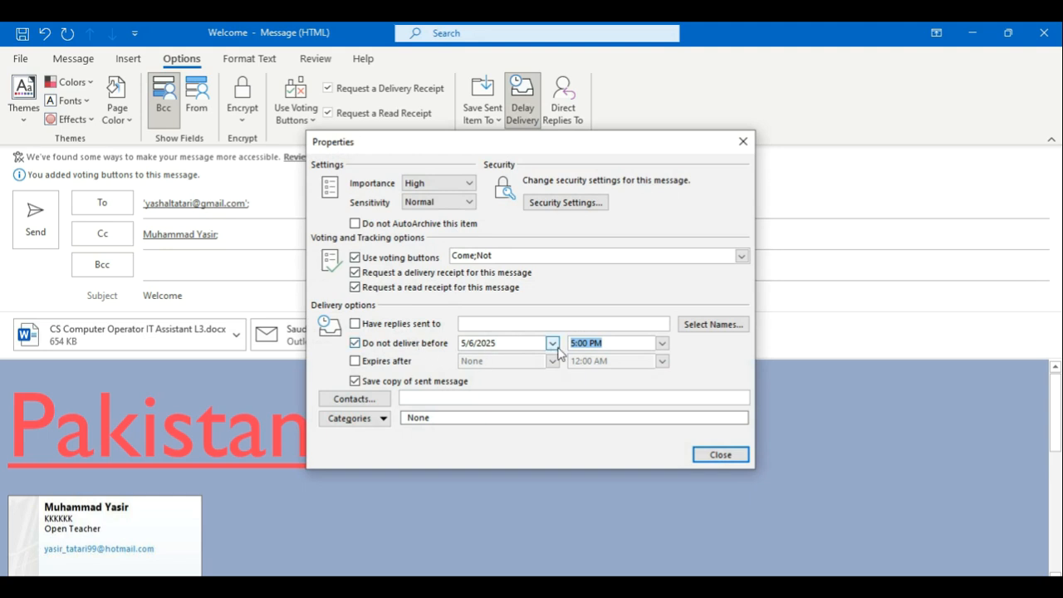
left_click(704, 457)
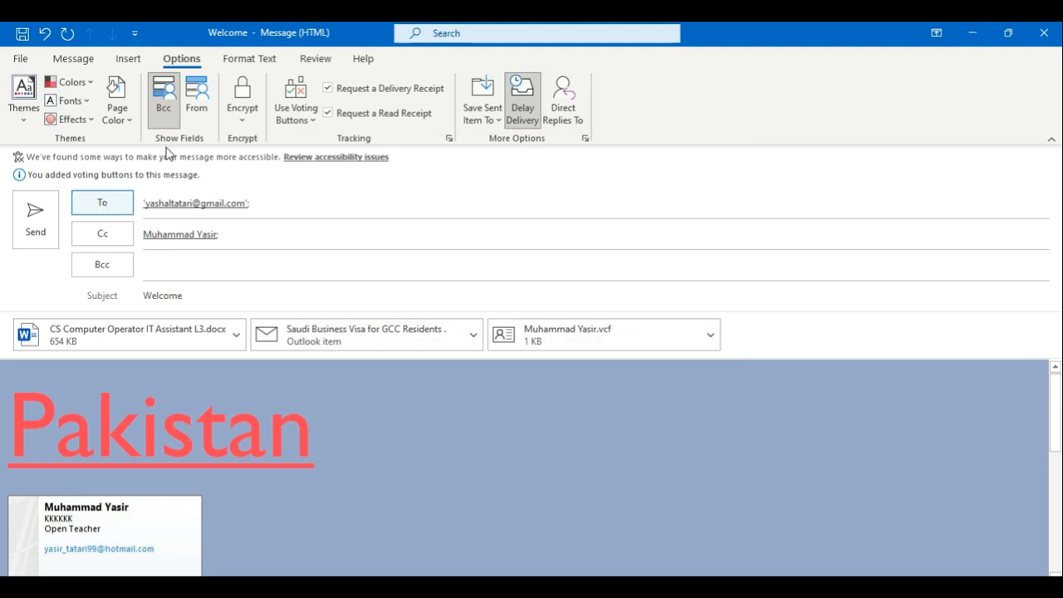
Step: Show the From field and have replies to the Welcome message sent to another contact
left_click(193, 115)
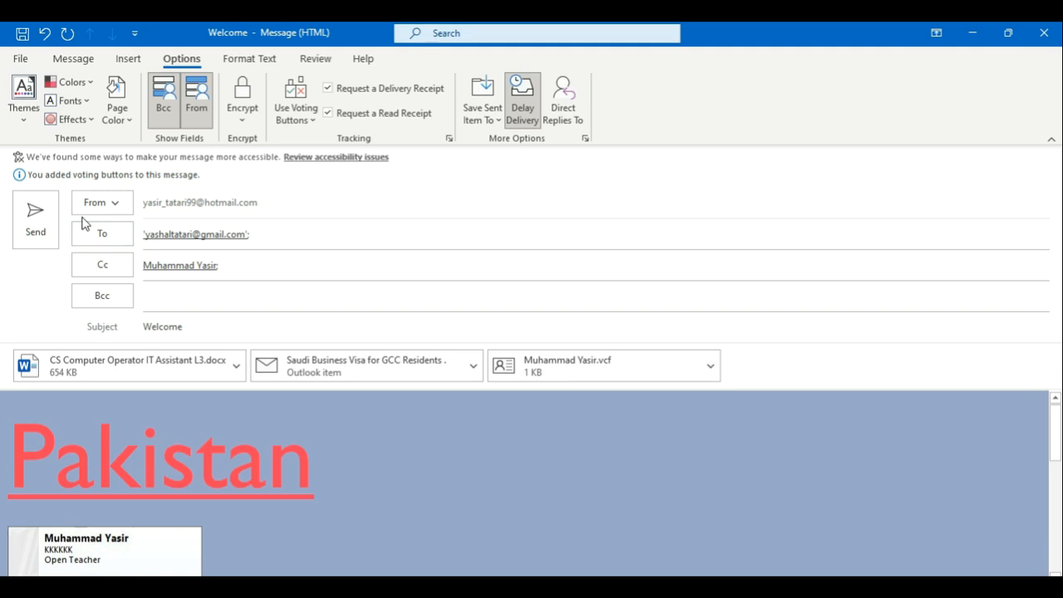
left_click(573, 108)
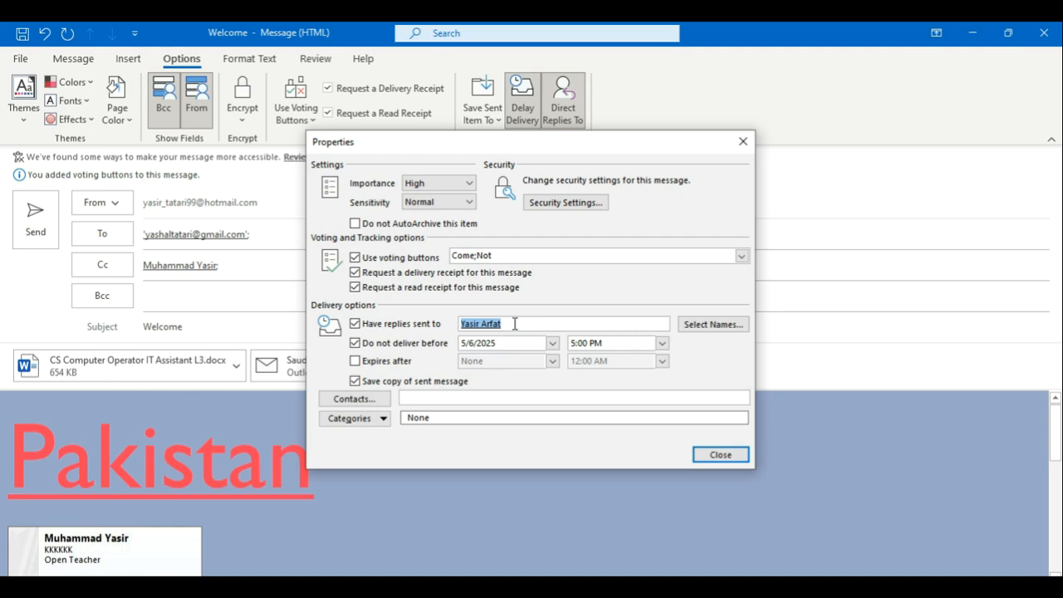
left_click(737, 462)
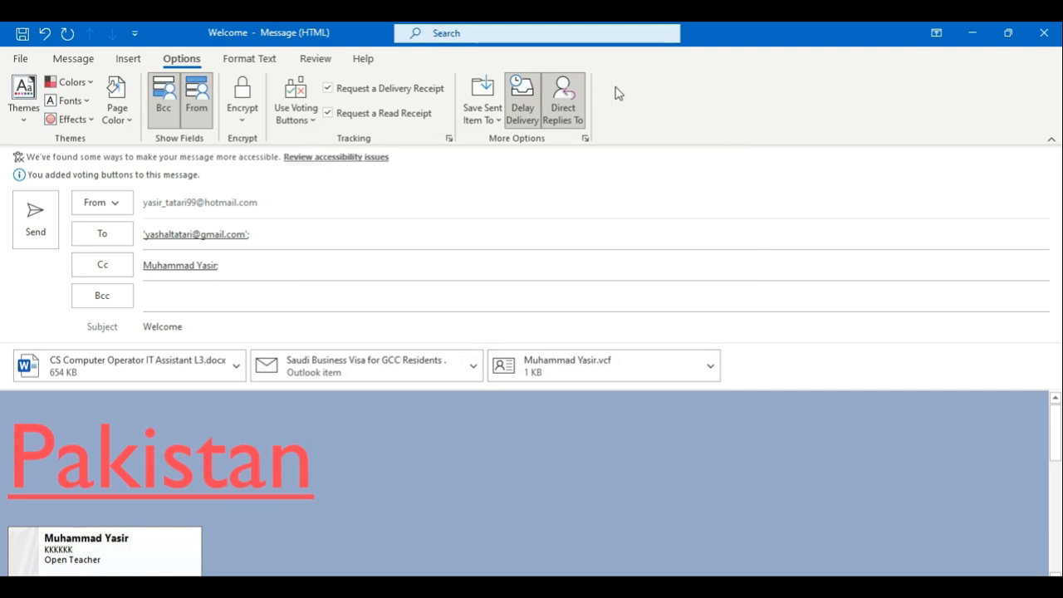
left_click(243, 60)
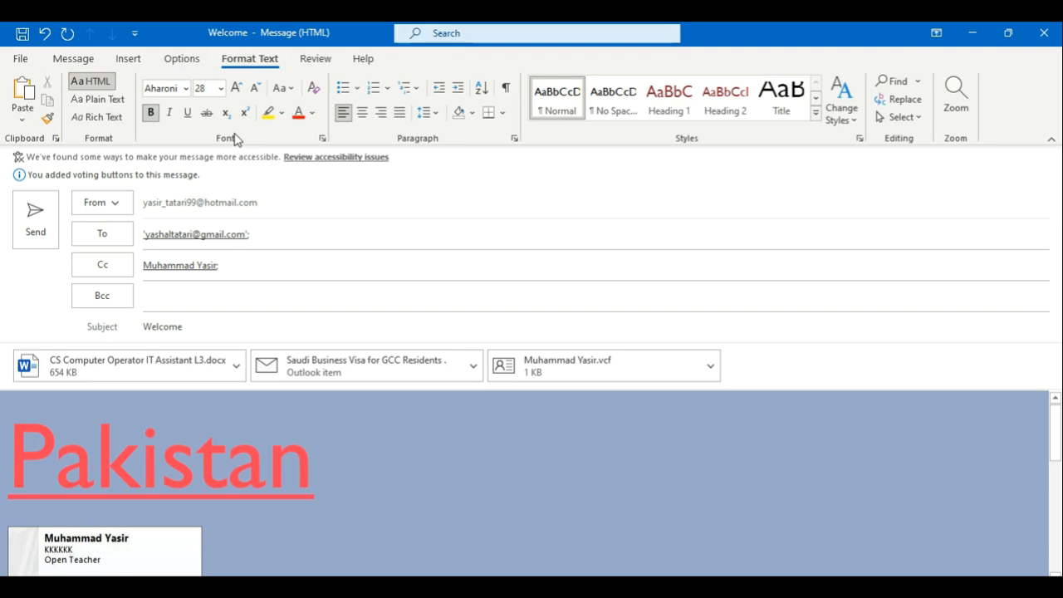
left_click(316, 60)
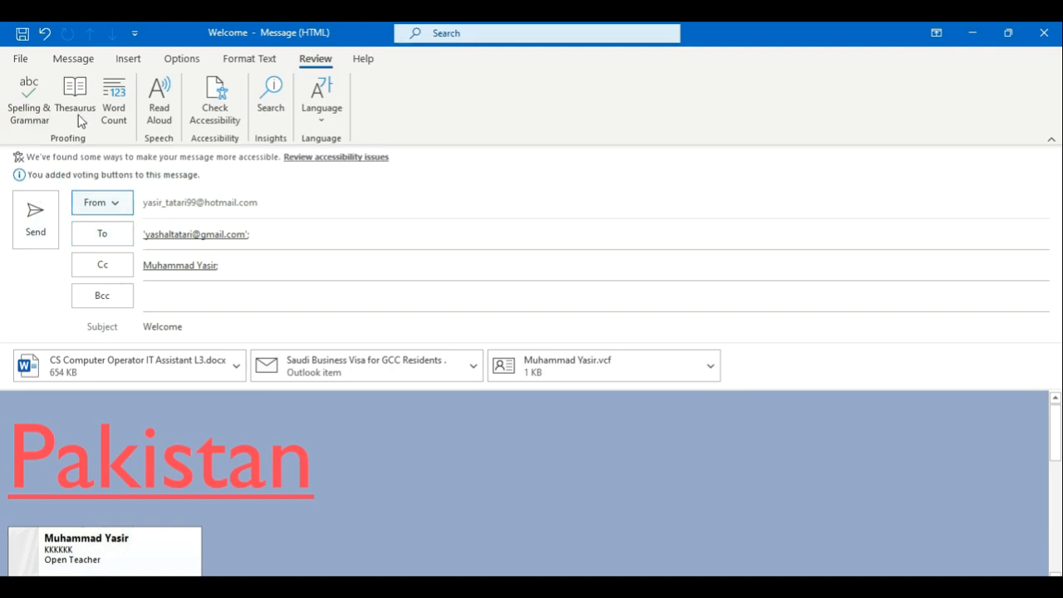
left_click(181, 58)
Step: Remove the 5/6/2025 5:00 PM delivery delay and the alternate reply recipient
left_click(516, 111)
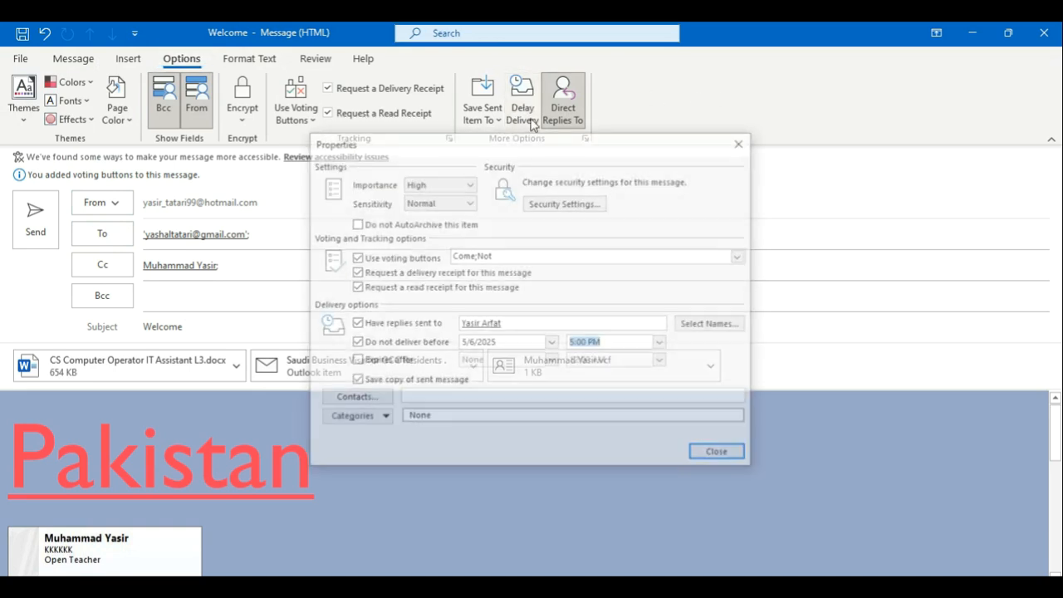
key("BackSpace")
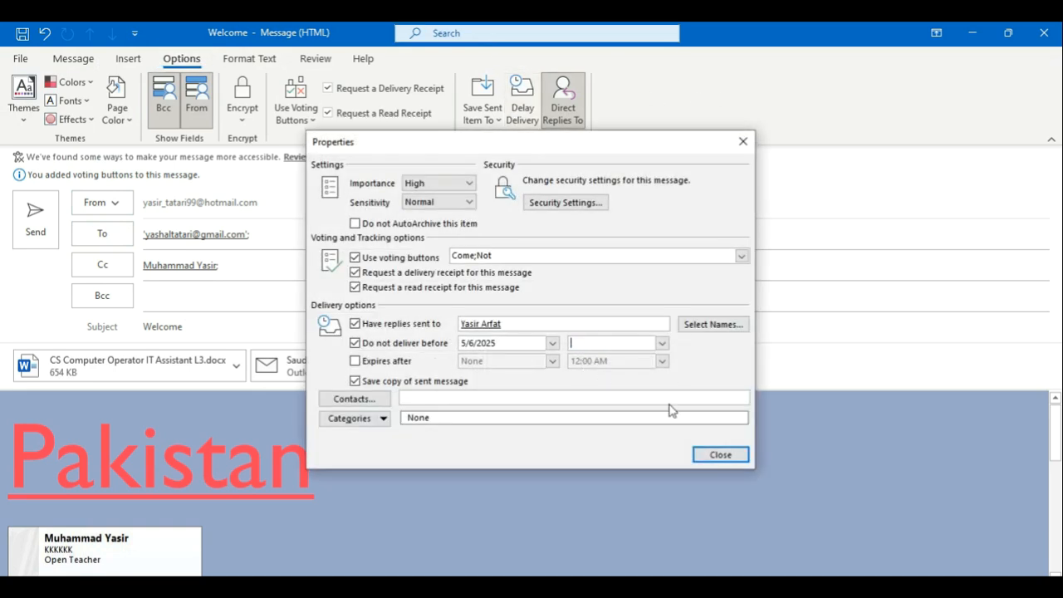
left_click(411, 343)
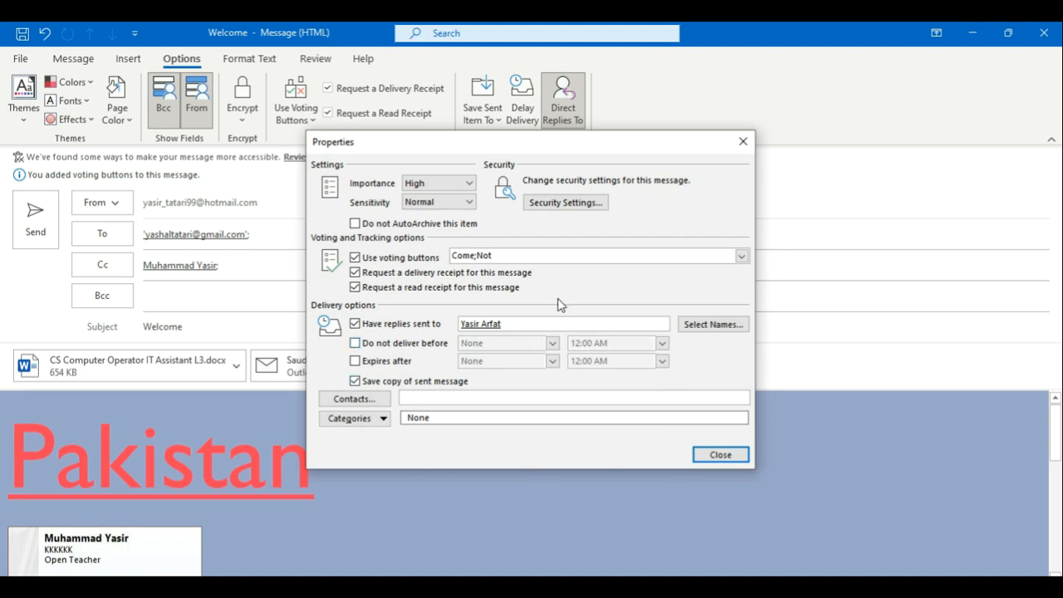
key("BackSpace")
left_click(721, 462)
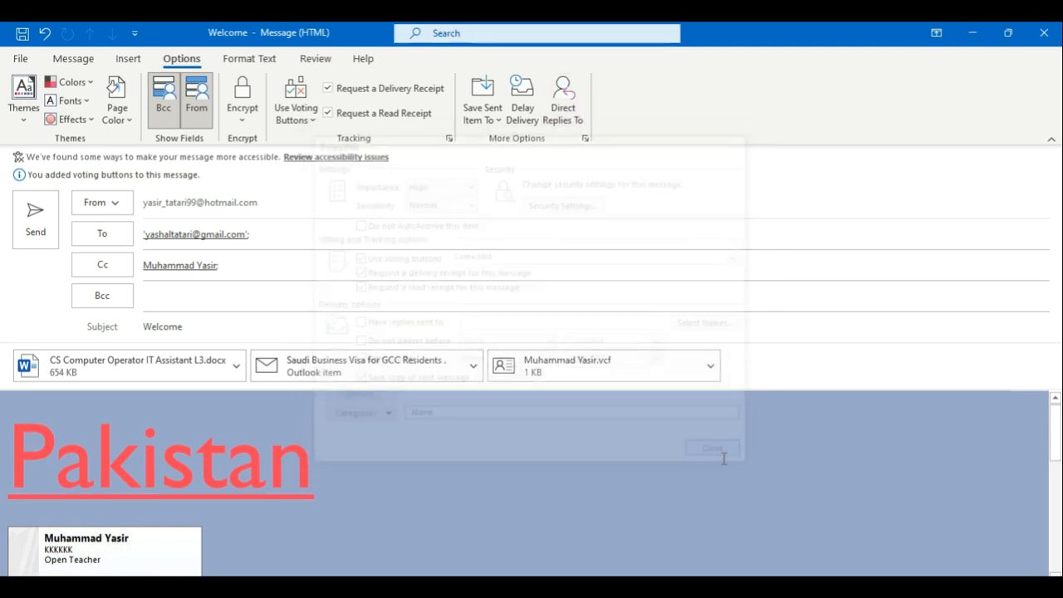
Step: Delete the business card from the message body and send the Welcome message
left_click(278, 553)
key("BackSpace")
key("BackSpace")
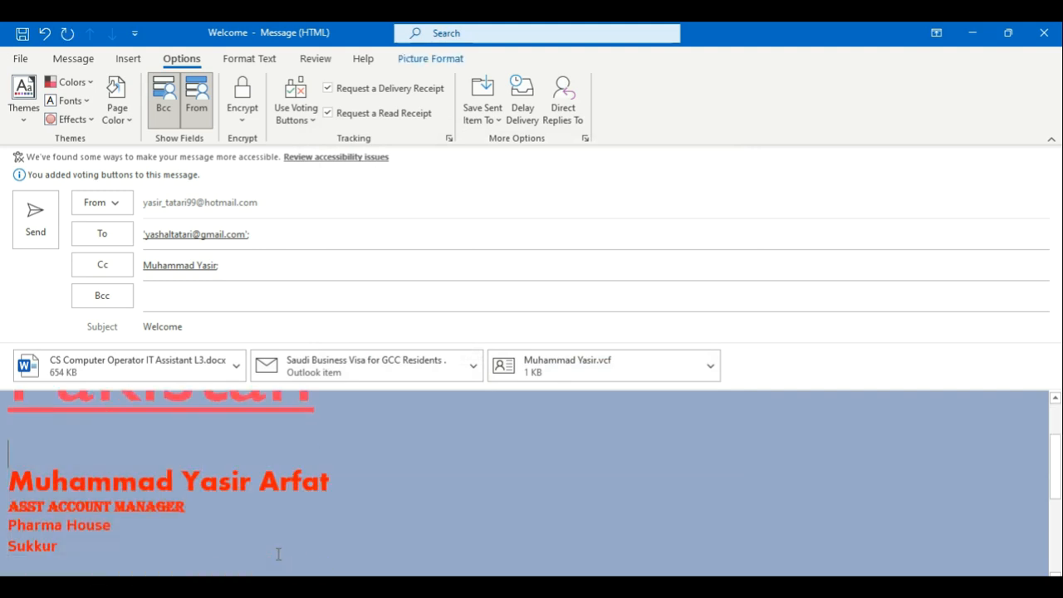
key("Up")
key("Up")
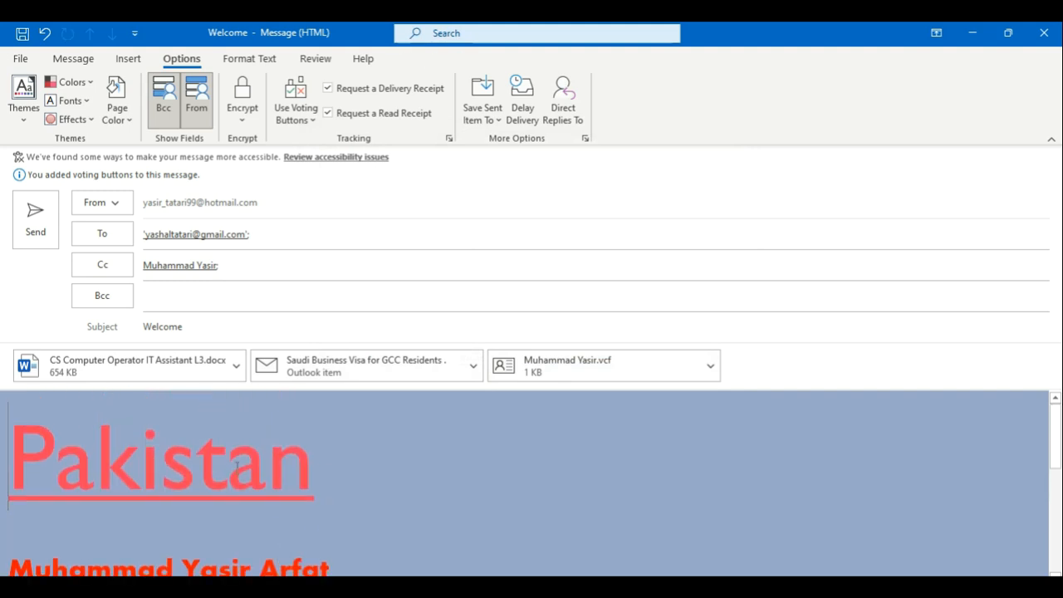
left_click(26, 232)
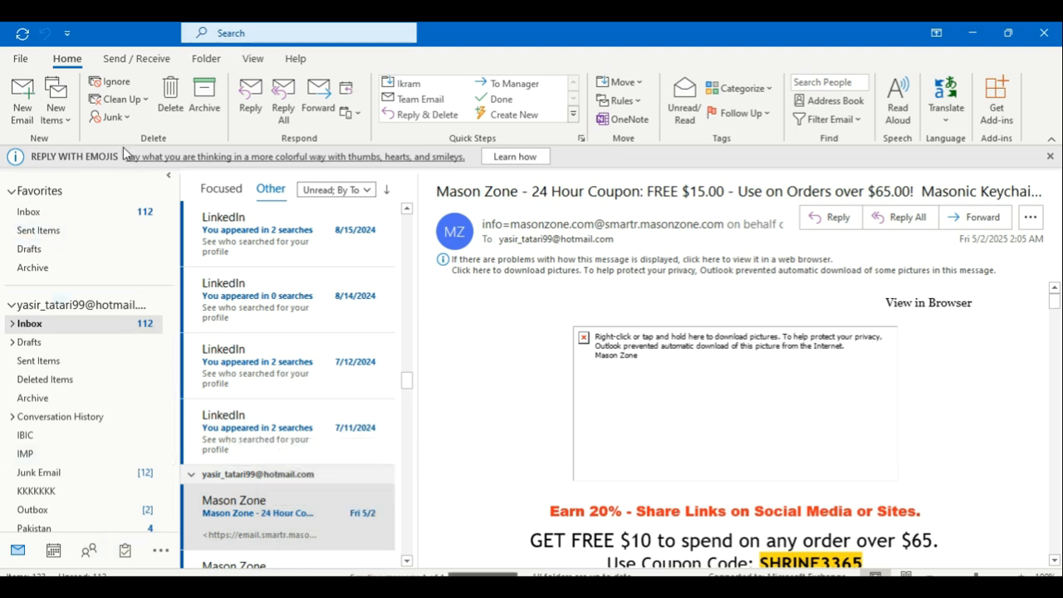
Step: Ignore both LinkedIn search-notification conversations, moving them to Deleted Items
left_click(289, 260)
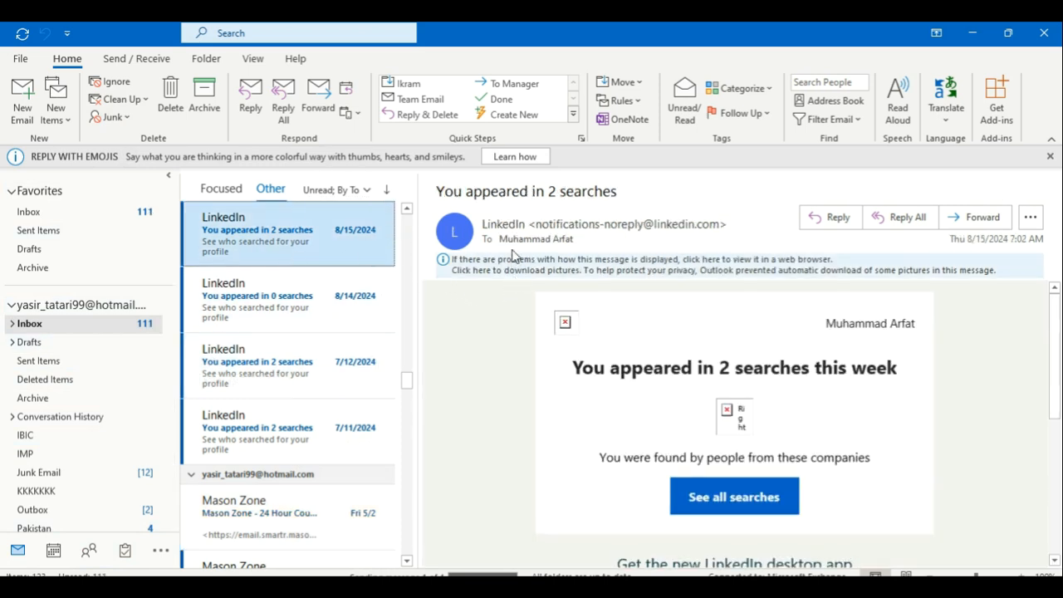
left_click(114, 87)
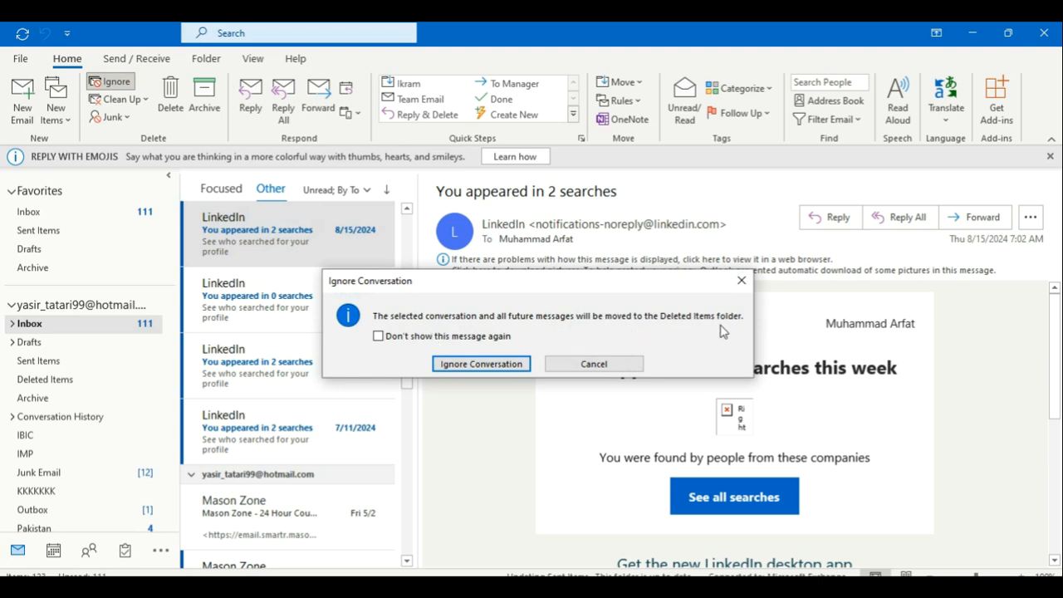
left_click(481, 364)
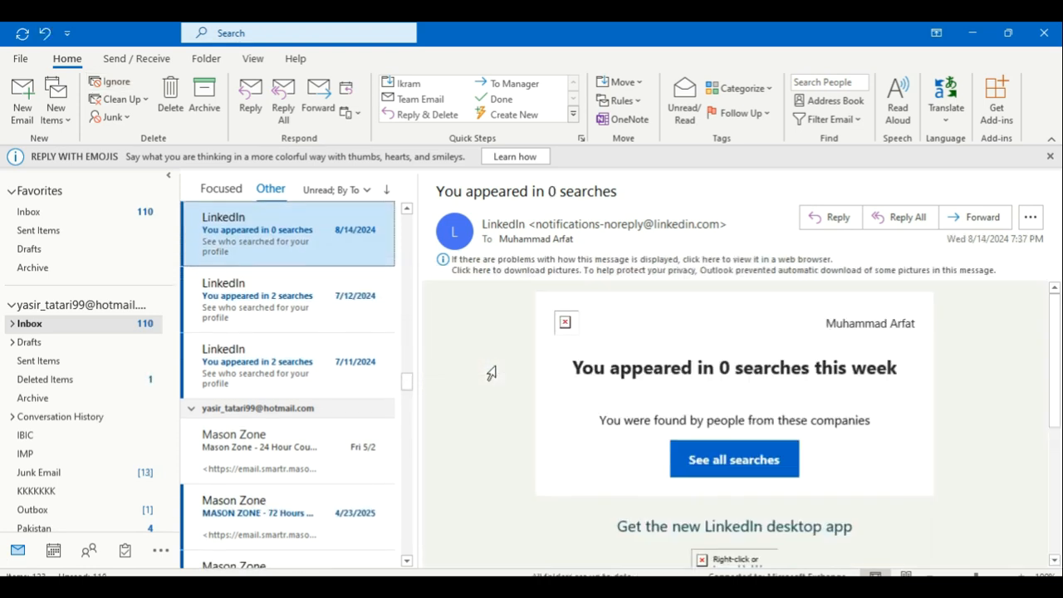
left_click(111, 81)
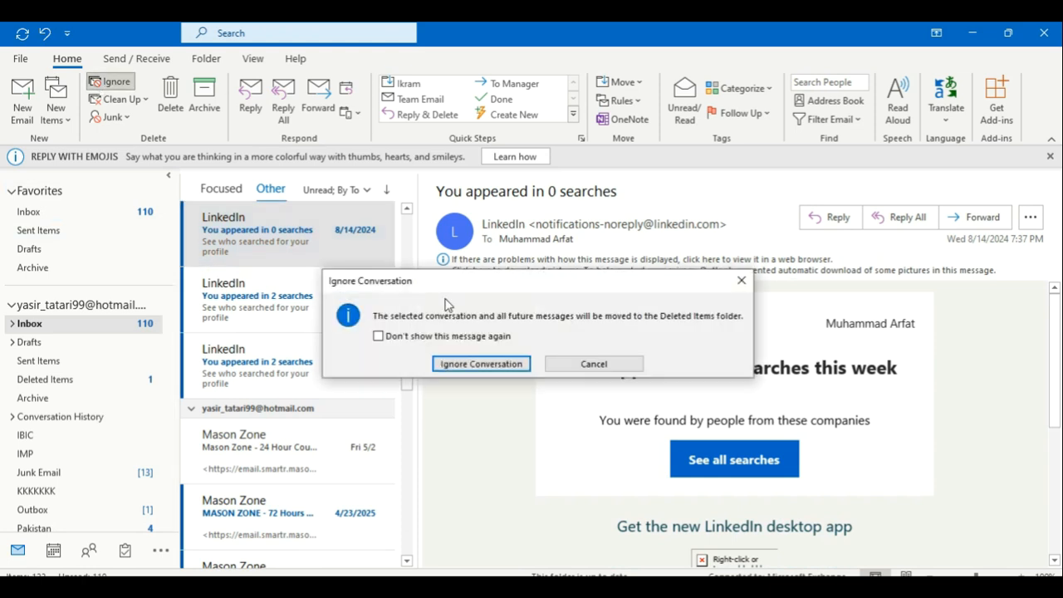
left_click(458, 364)
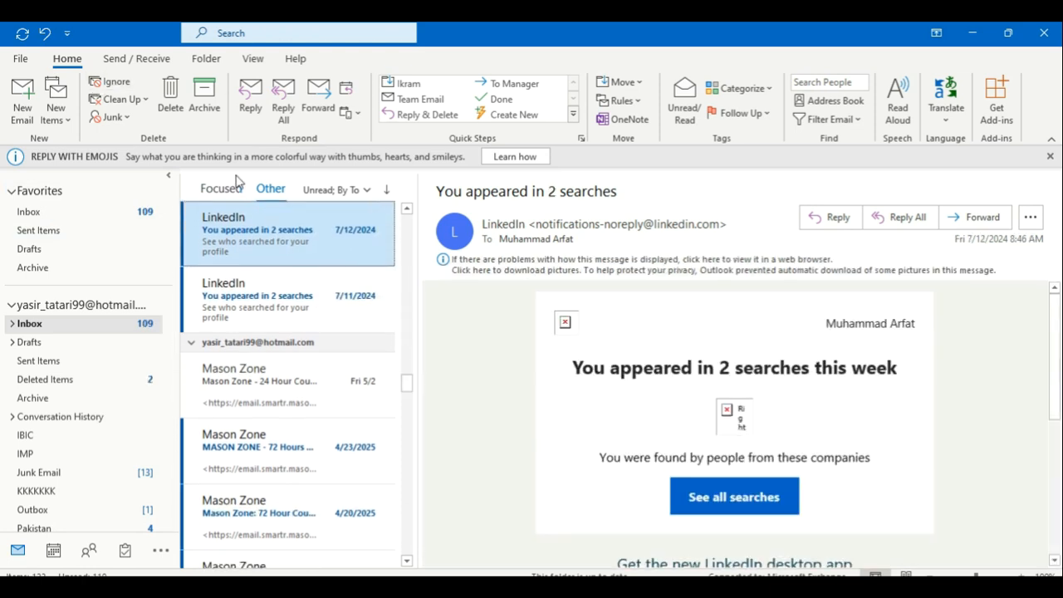
left_click(132, 102)
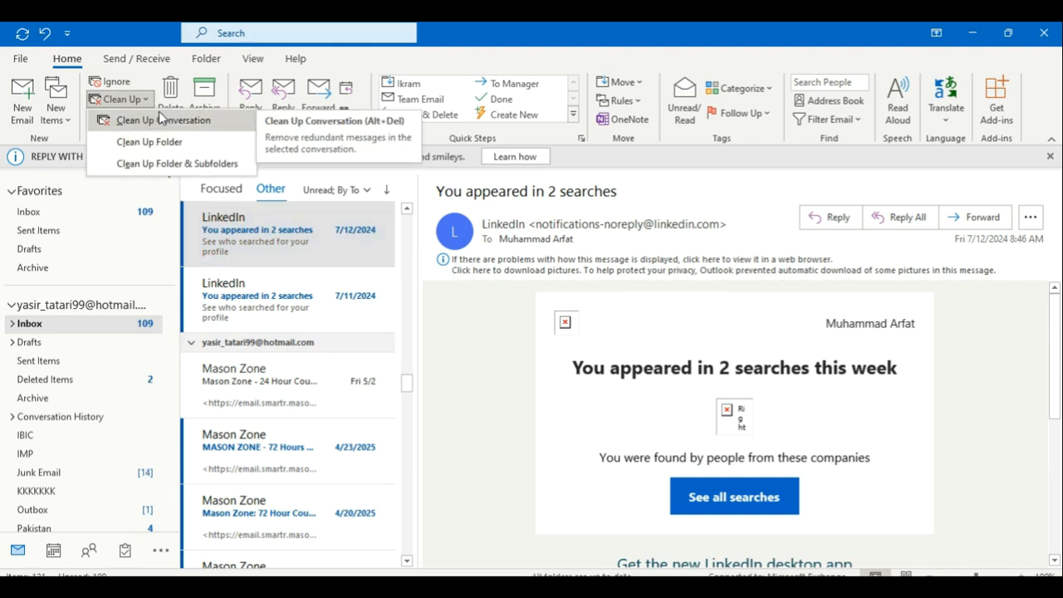
left_click(160, 118)
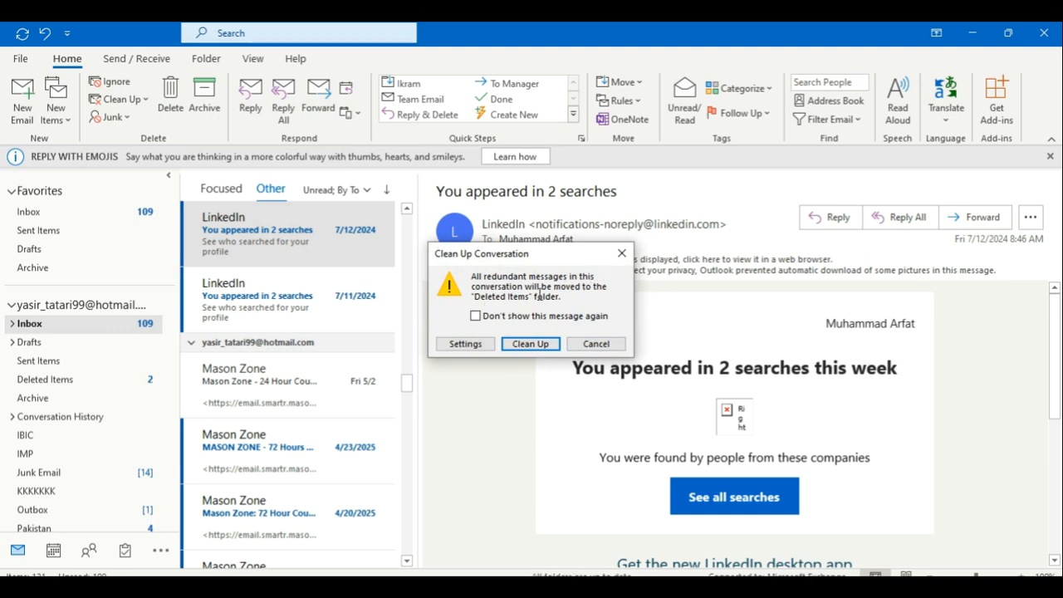
left_click(547, 345)
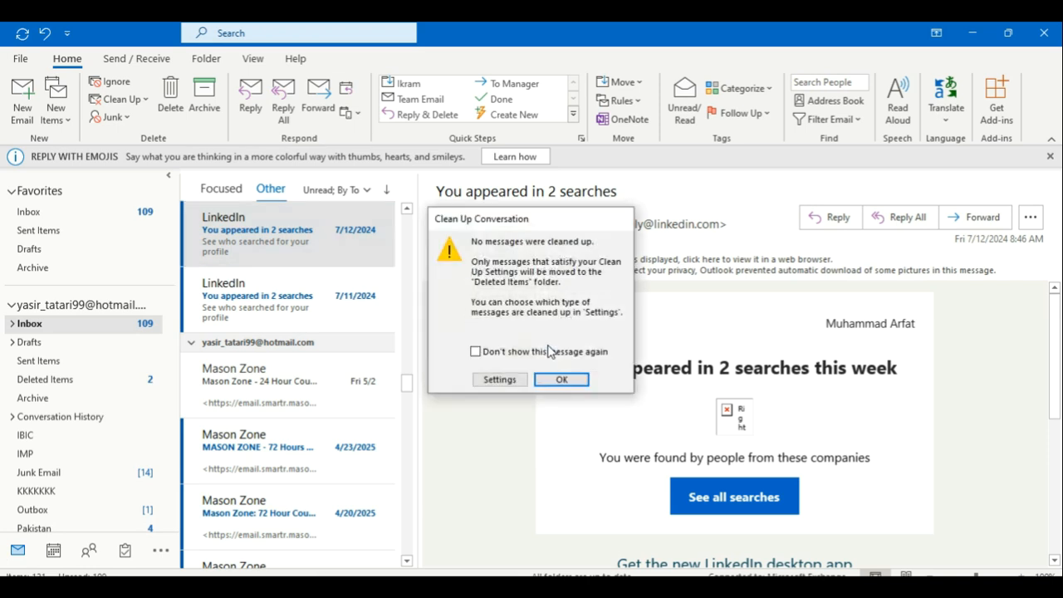
left_click(557, 380)
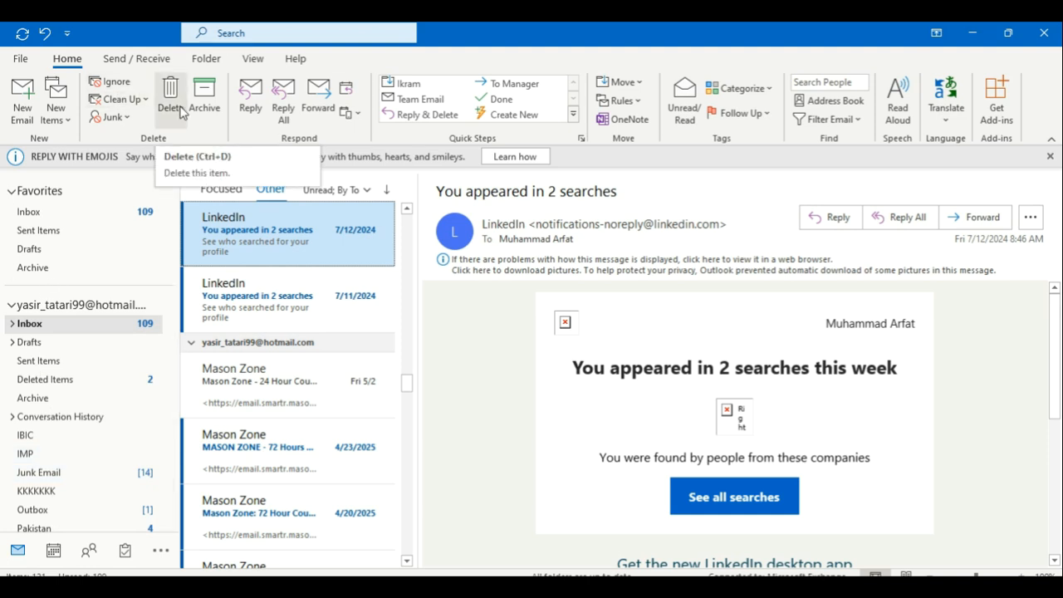
Step: Start a reply to the LinkedIn message with pictures downloaded, popped out into its own window
left_click(252, 115)
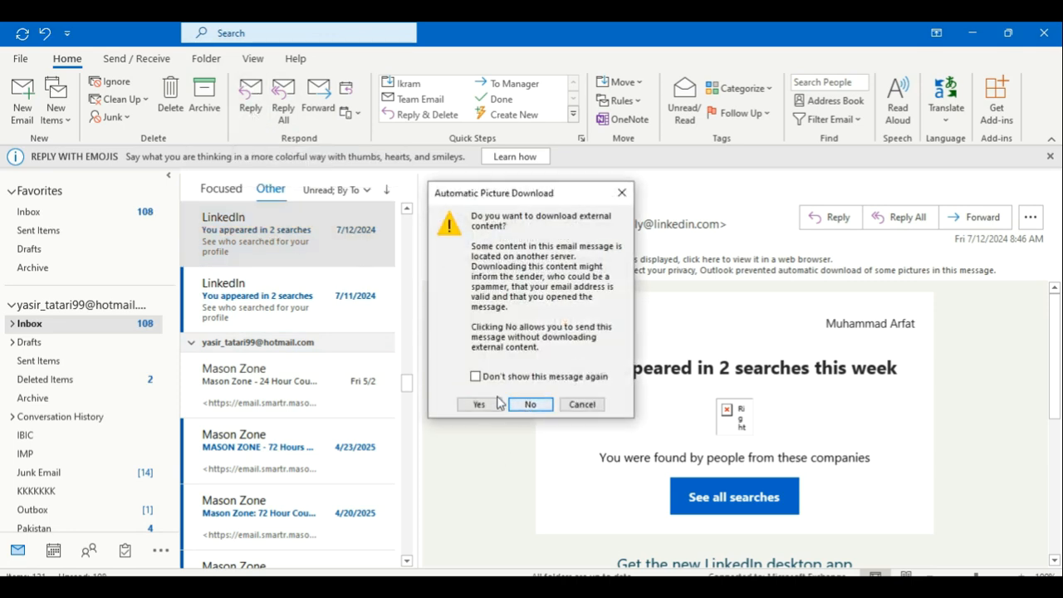
left_click(483, 403)
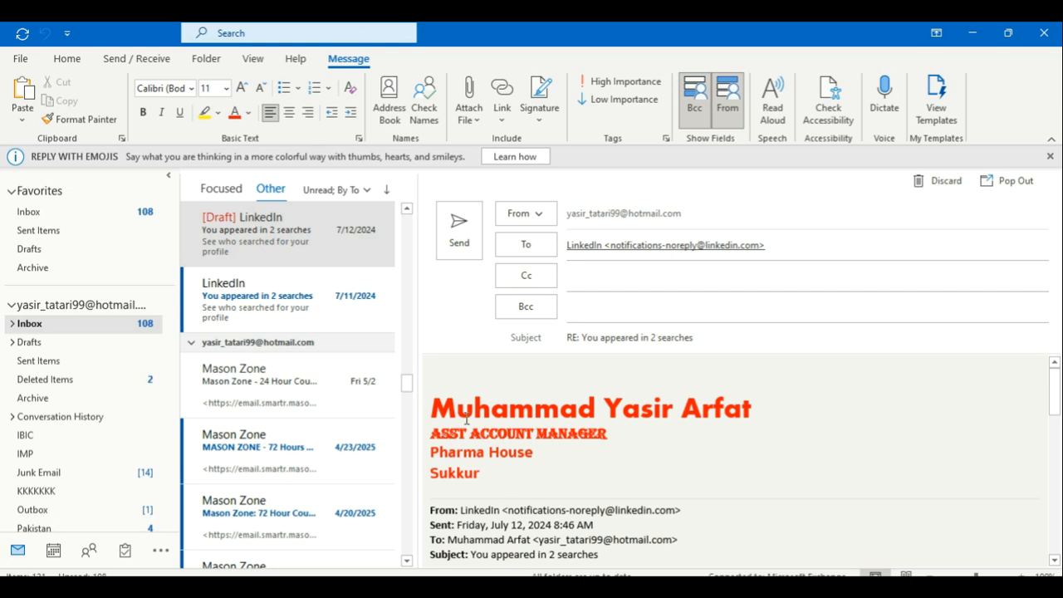
left_click_drag(435, 400, 510, 482)
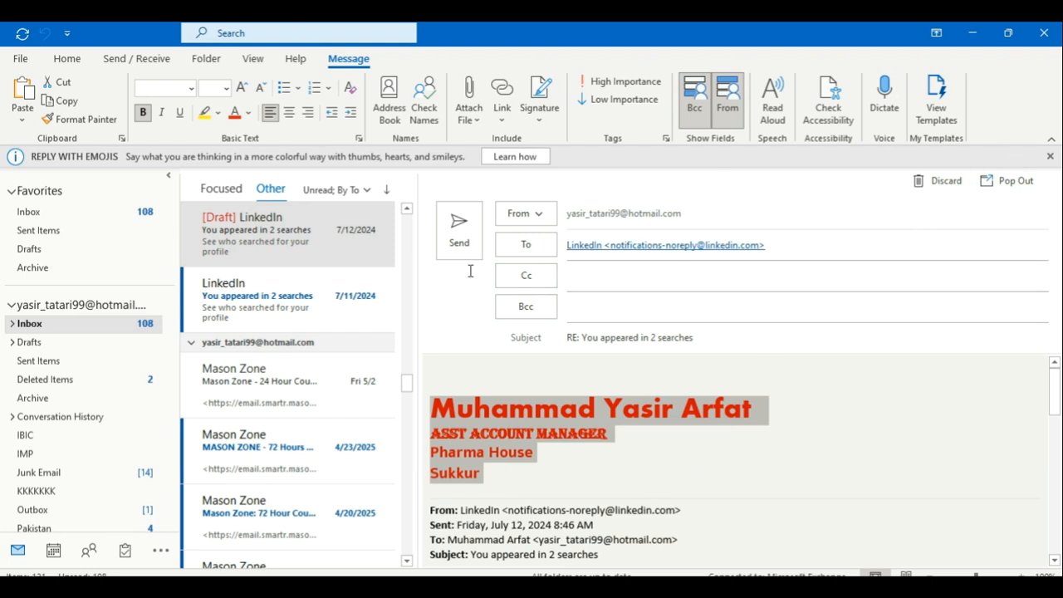
mouse_move(581, 249)
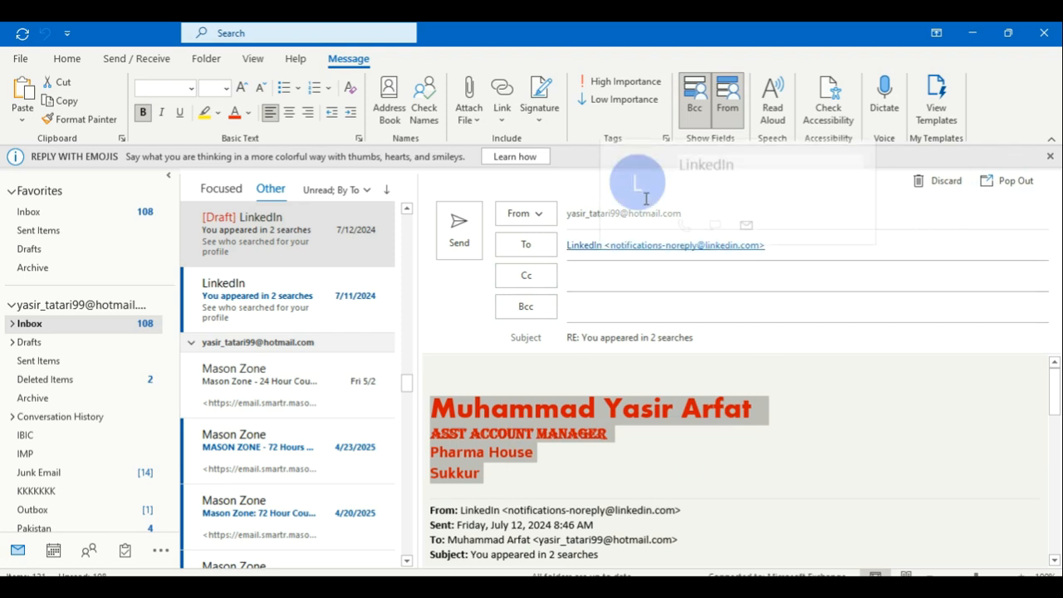
left_click(1018, 180)
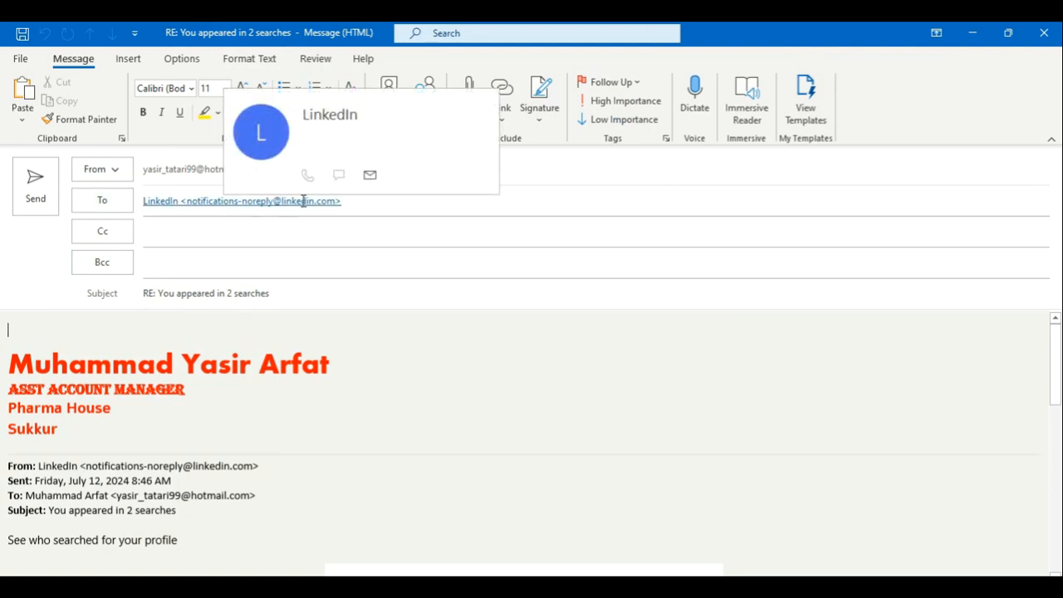
Step: Write 'Sir Kindly Don't send me these type of msg.' above the signature and send it
left_click(145, 296)
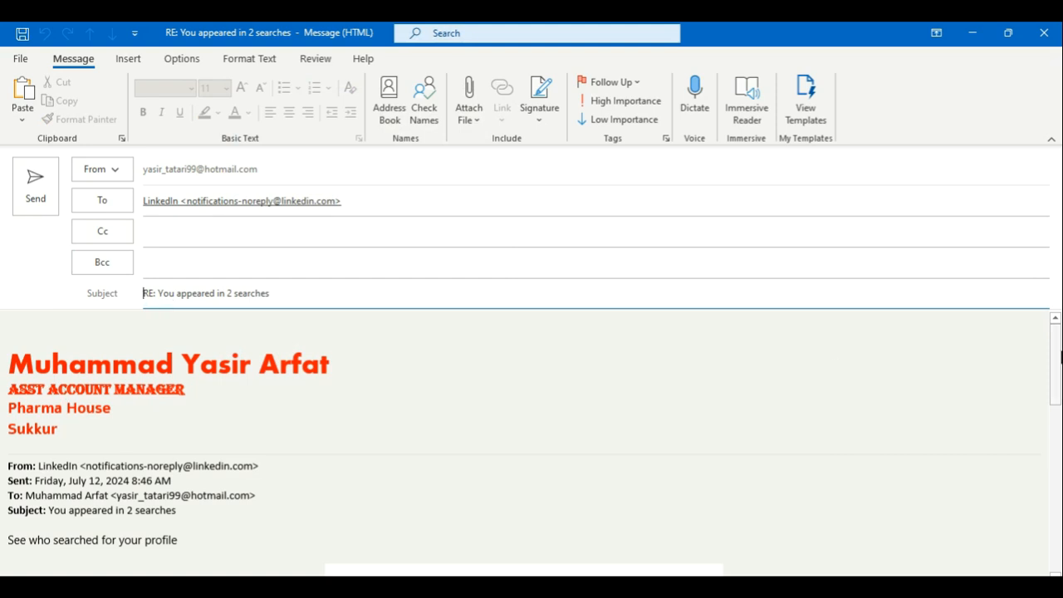
mouse_move(1055, 367)
left_mouse_down()
mouse_move(1056, 533)
mouse_move(1029, 166)
left_mouse_up()
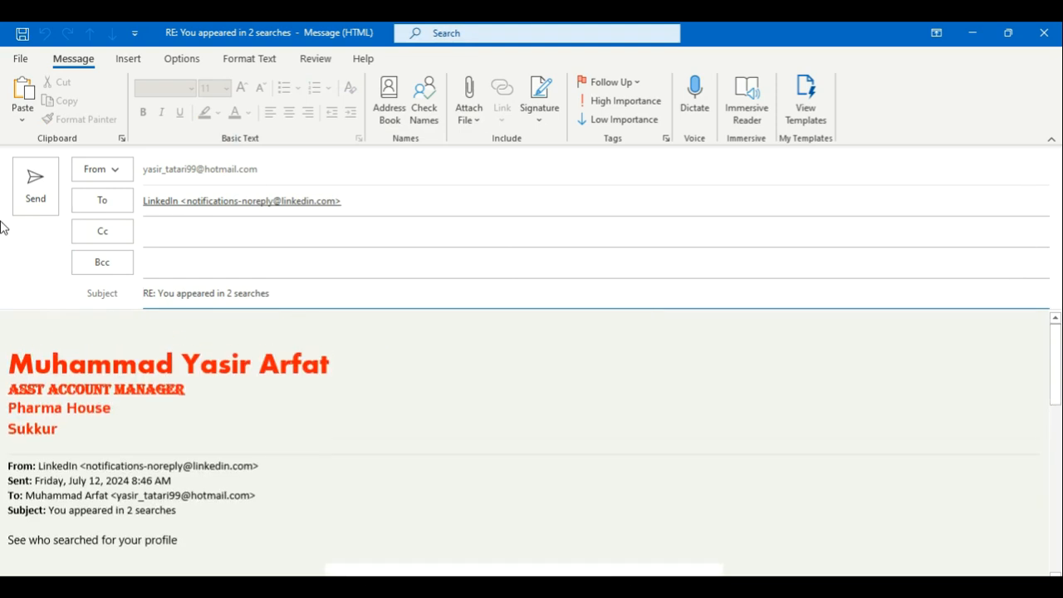
left_click(68, 336)
type("Sir Kindly Don't send me these type of msg.")
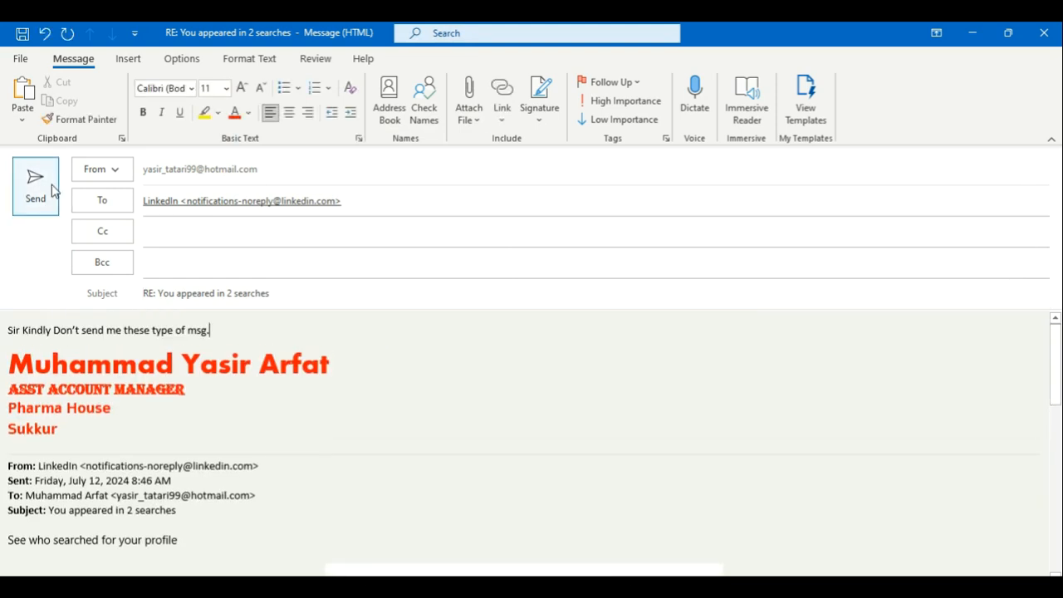
left_click(45, 189)
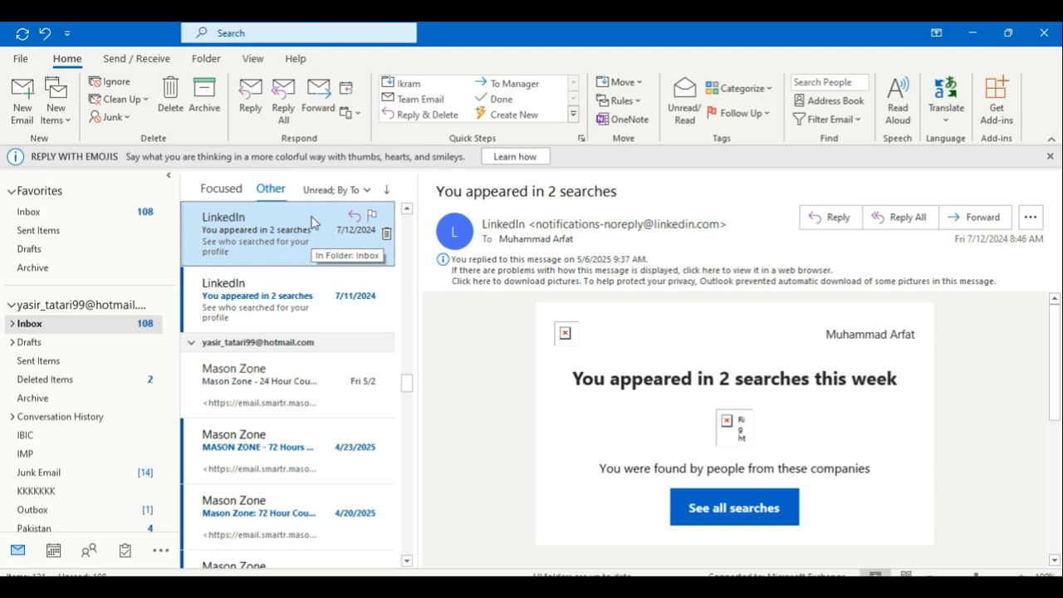
left_click(641, 83)
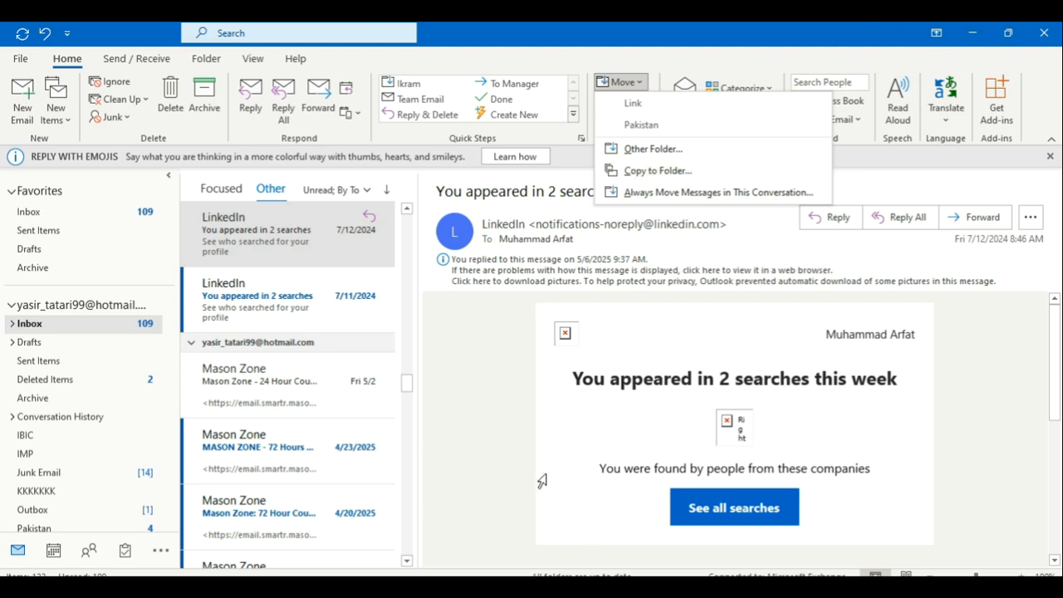
key("Escape")
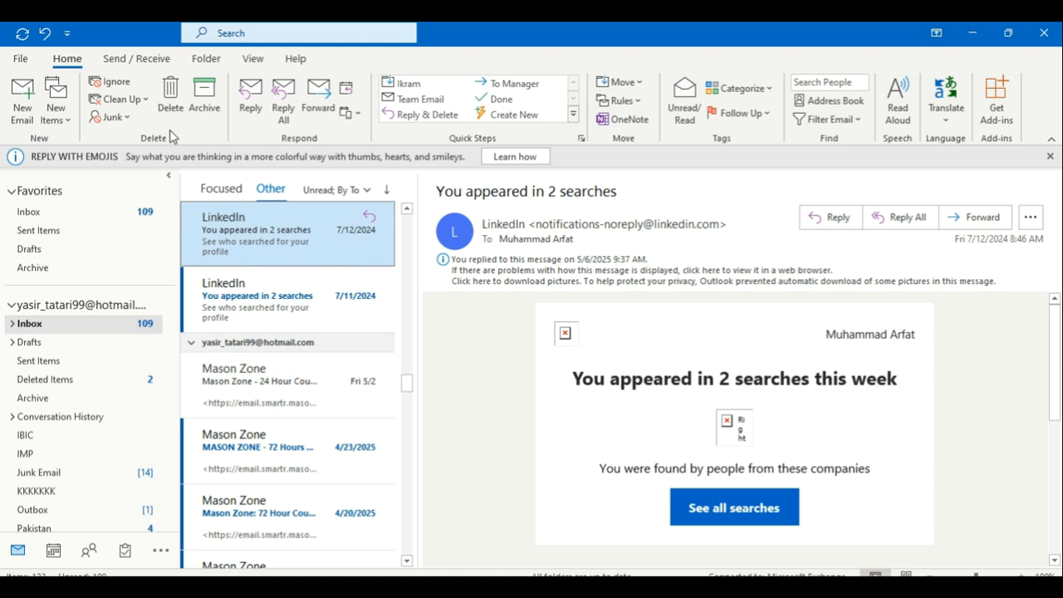
Step: Run Update Folder send/receive, check its progress until 1 of 1 tasks completes, then show the Folder tab
left_click(155, 59)
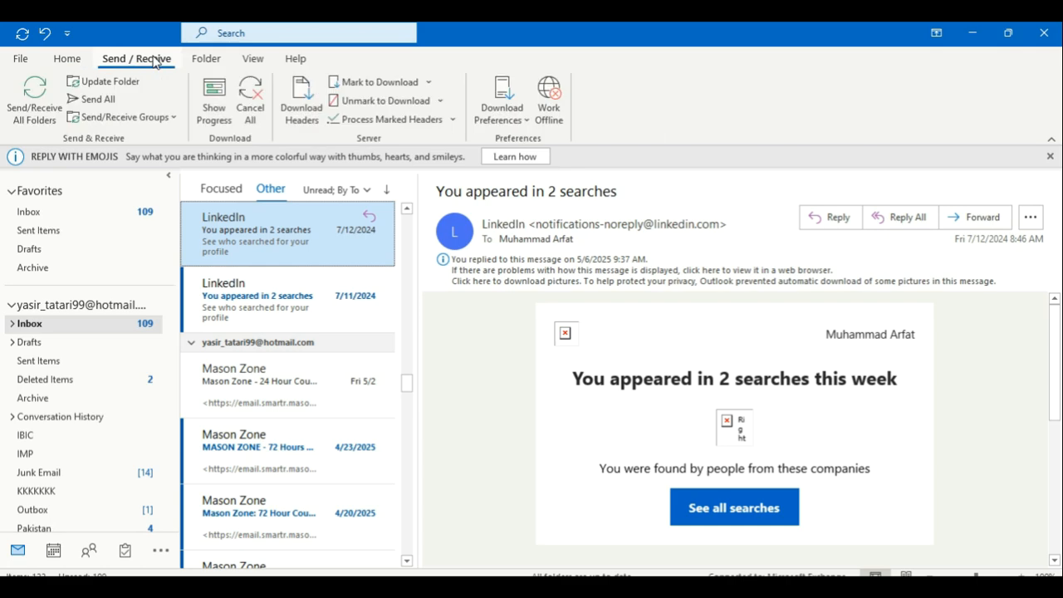
left_click(95, 88)
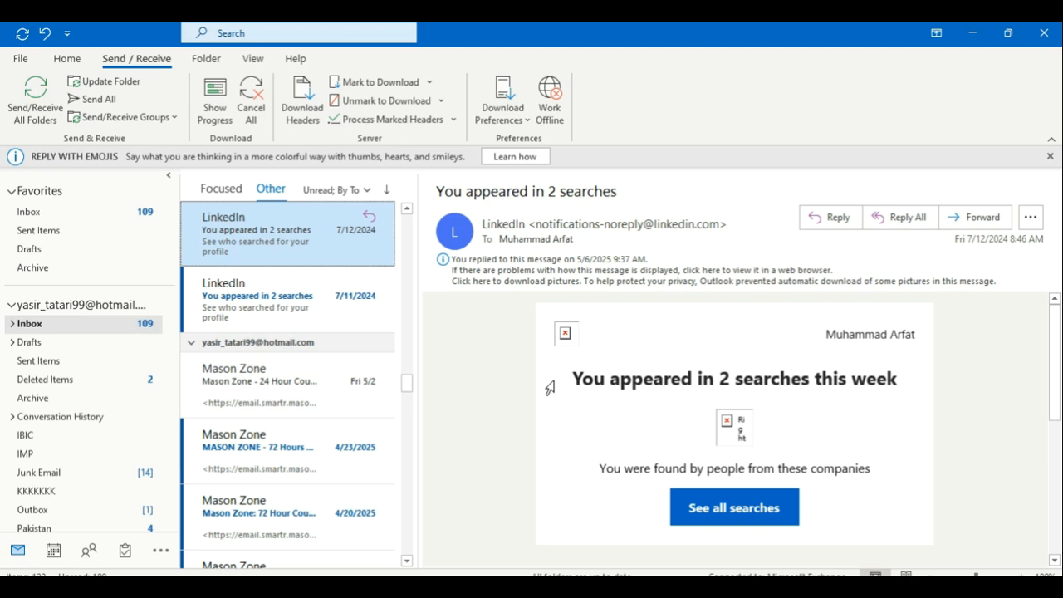
left_click(215, 102)
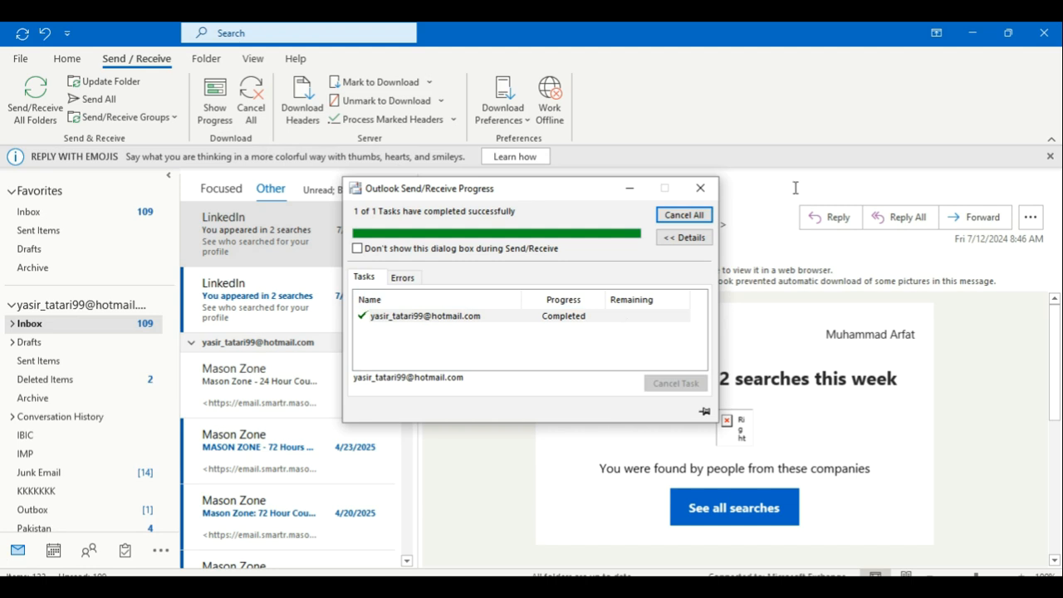
left_click(700, 188)
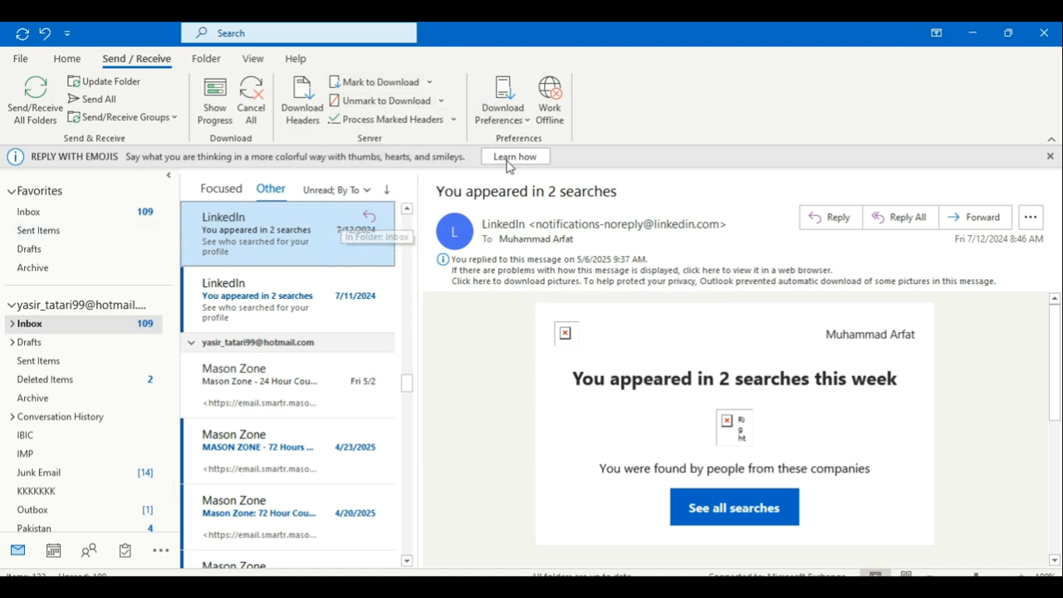
left_click(189, 63)
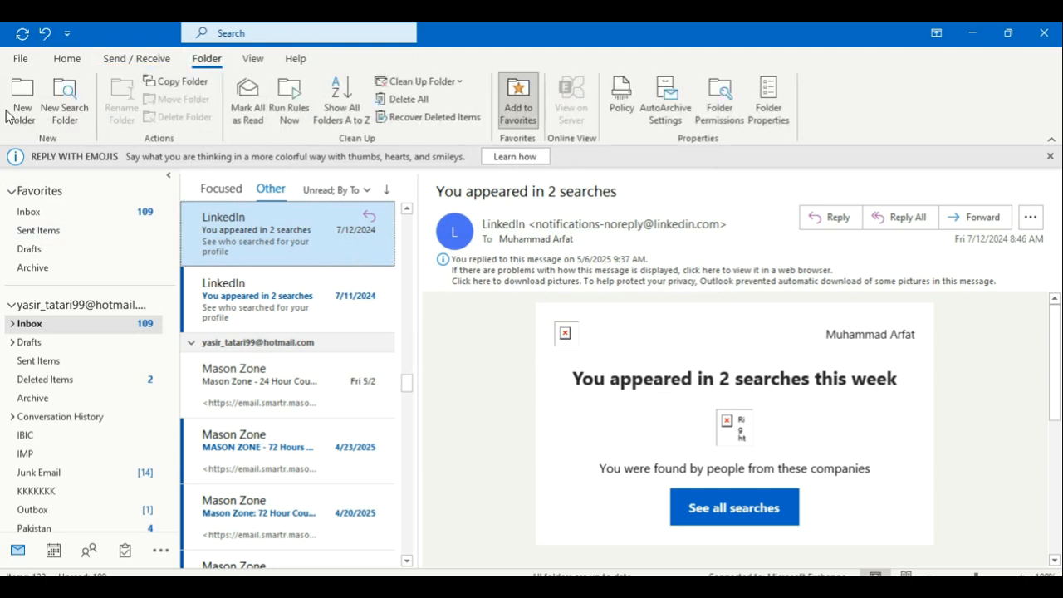